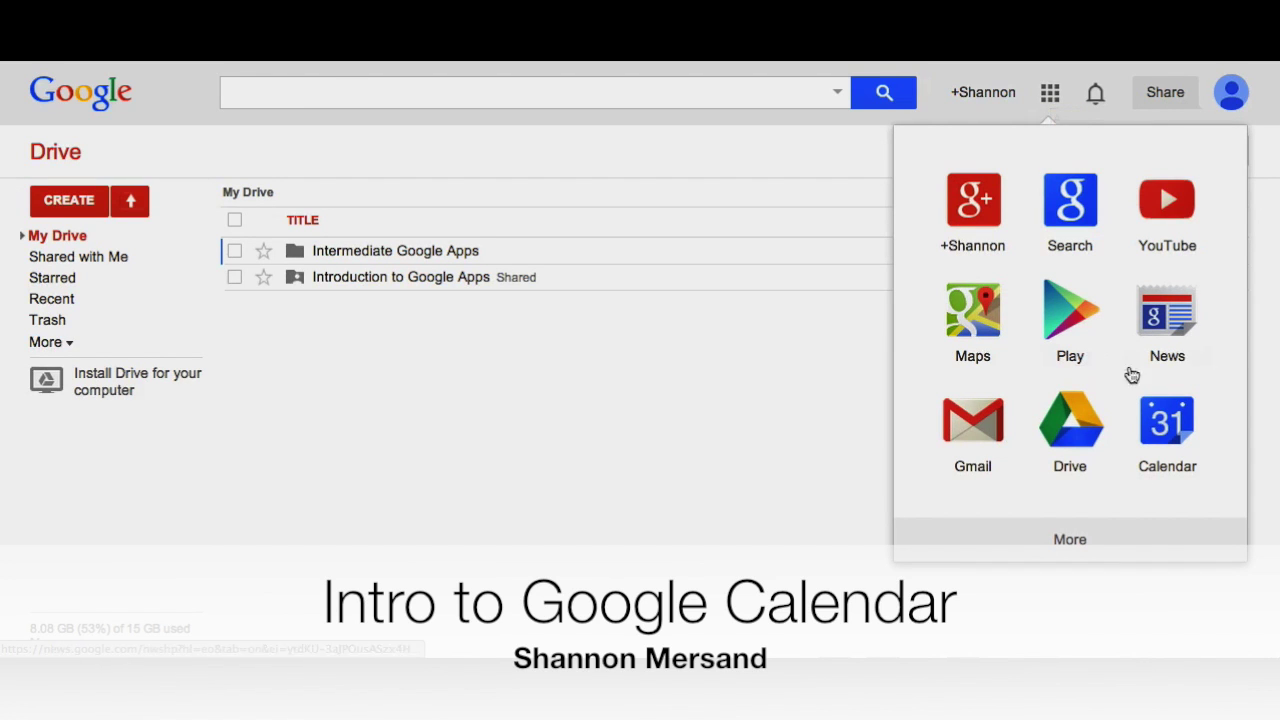
Switch to Google Calendar, expand the My calendars list and view its options
left_click(1163, 428)
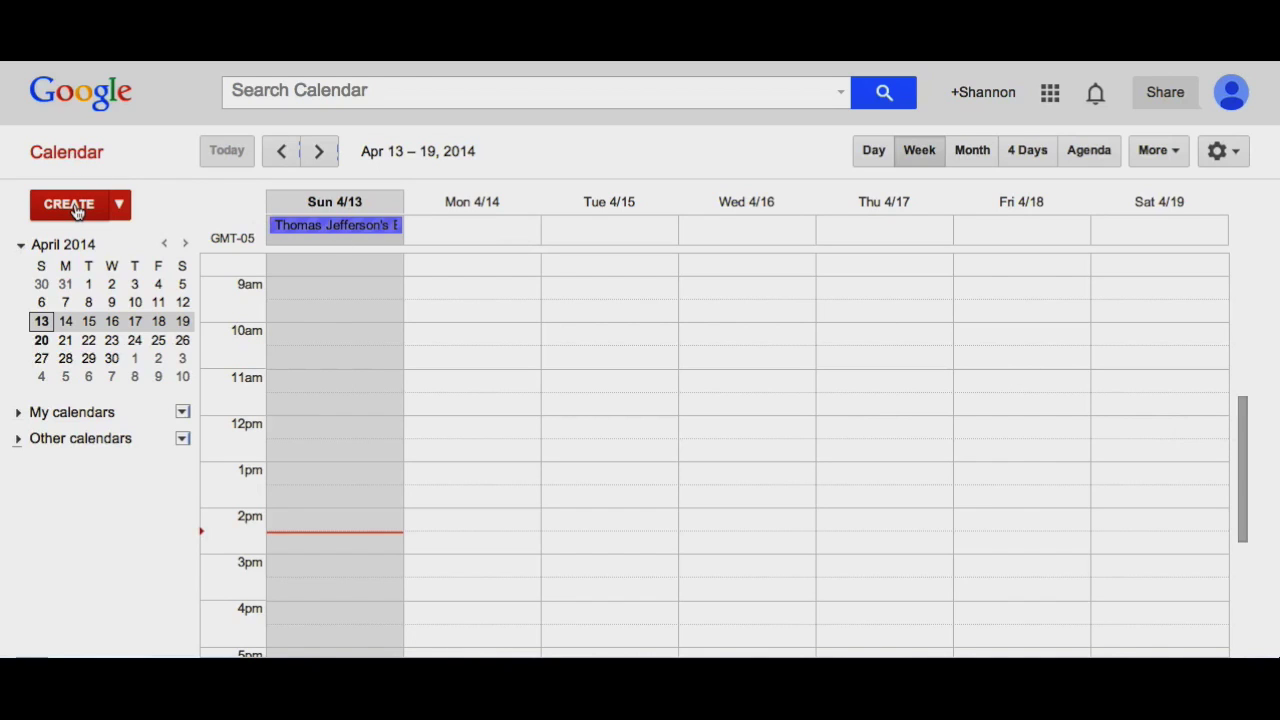
left_click(126, 214)
left_click(126, 214)
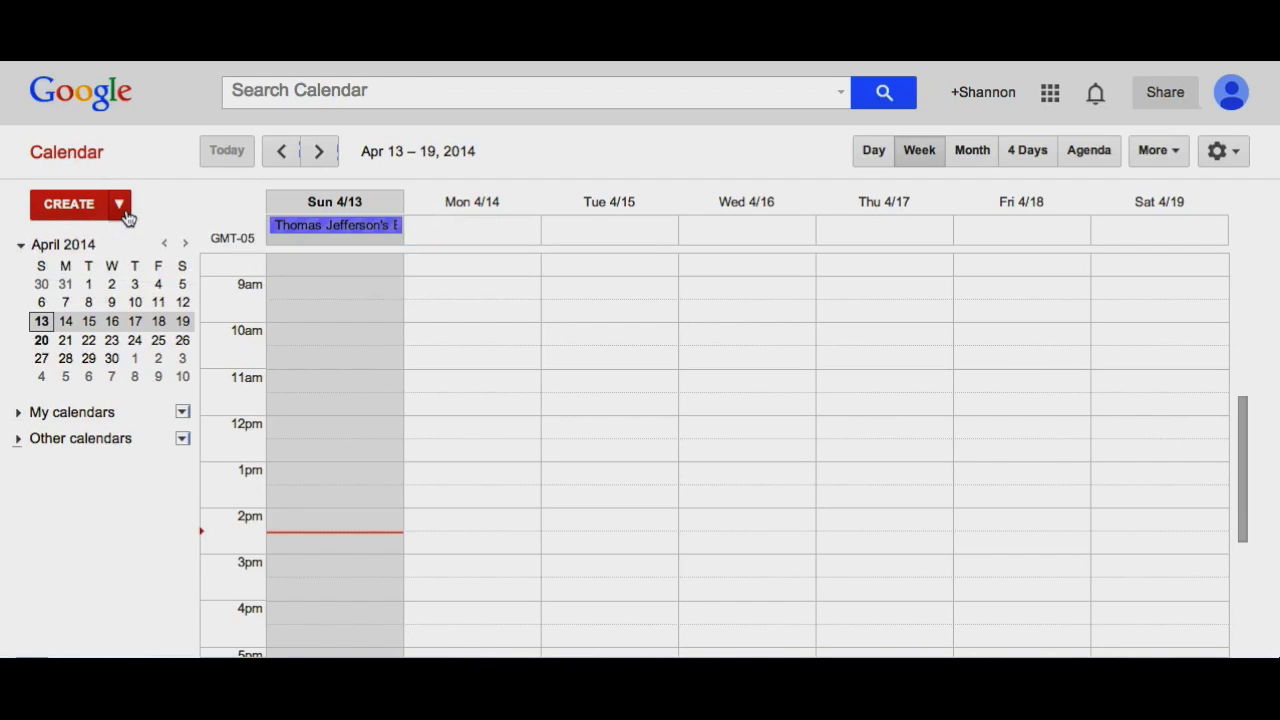
left_click(18, 414)
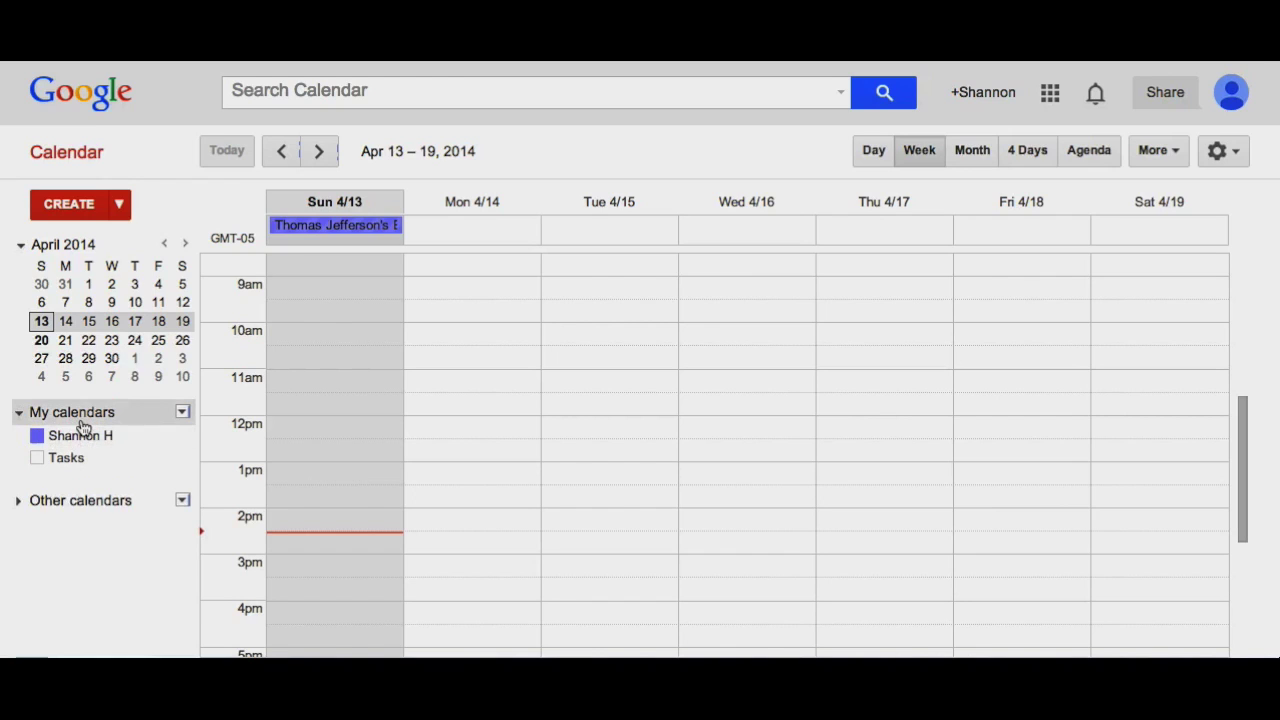
left_click(182, 413)
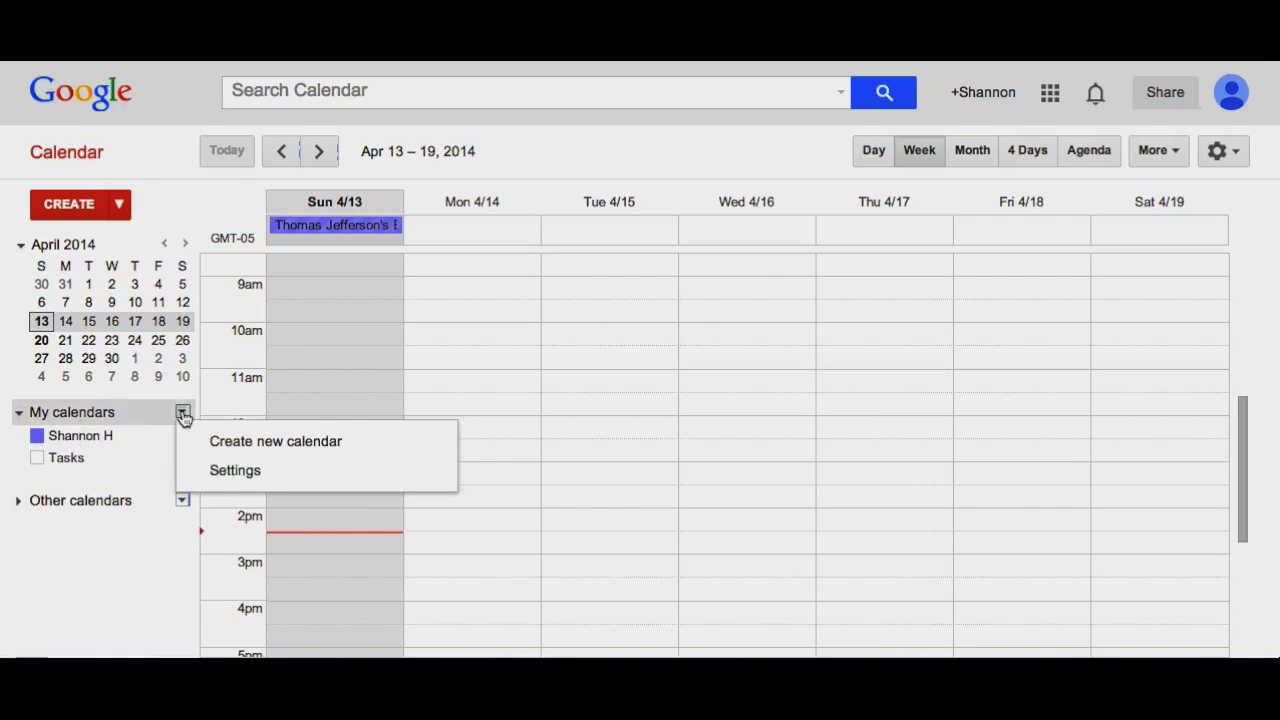
Expand the Other calendars list and look through its options for adding or importing calendars
left_click(19, 503)
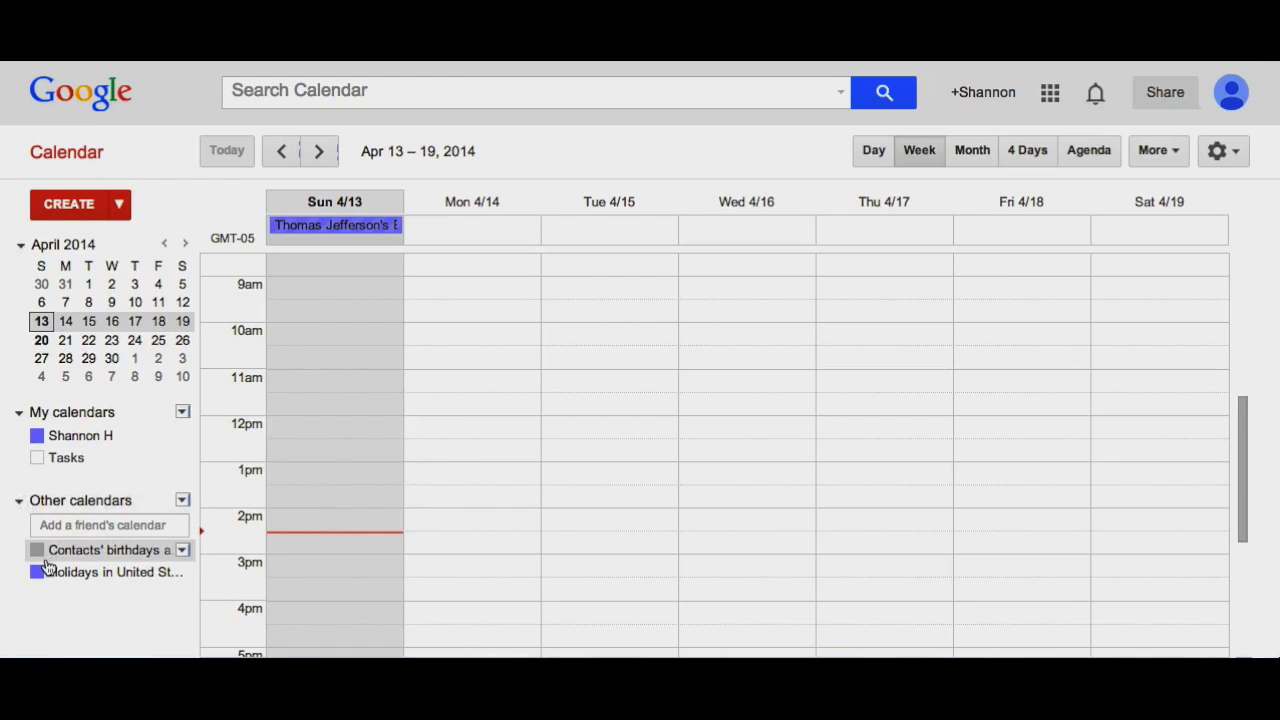
left_click(184, 504)
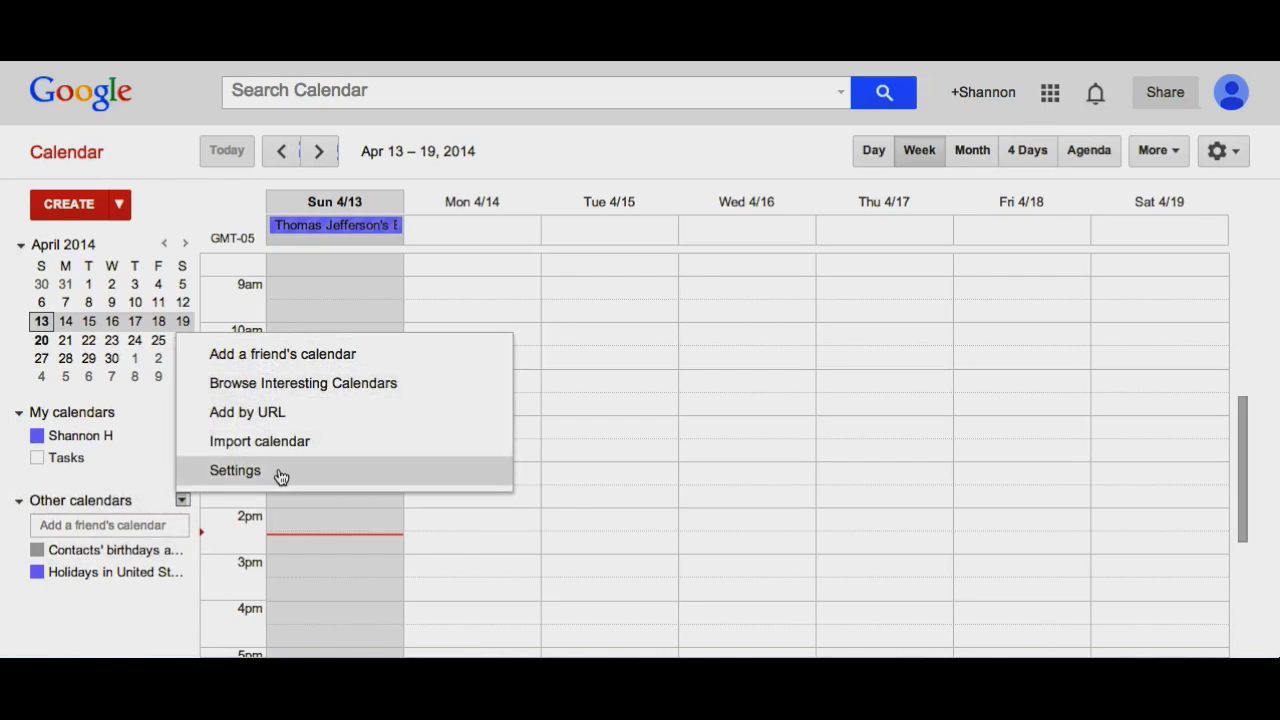
left_click(149, 164)
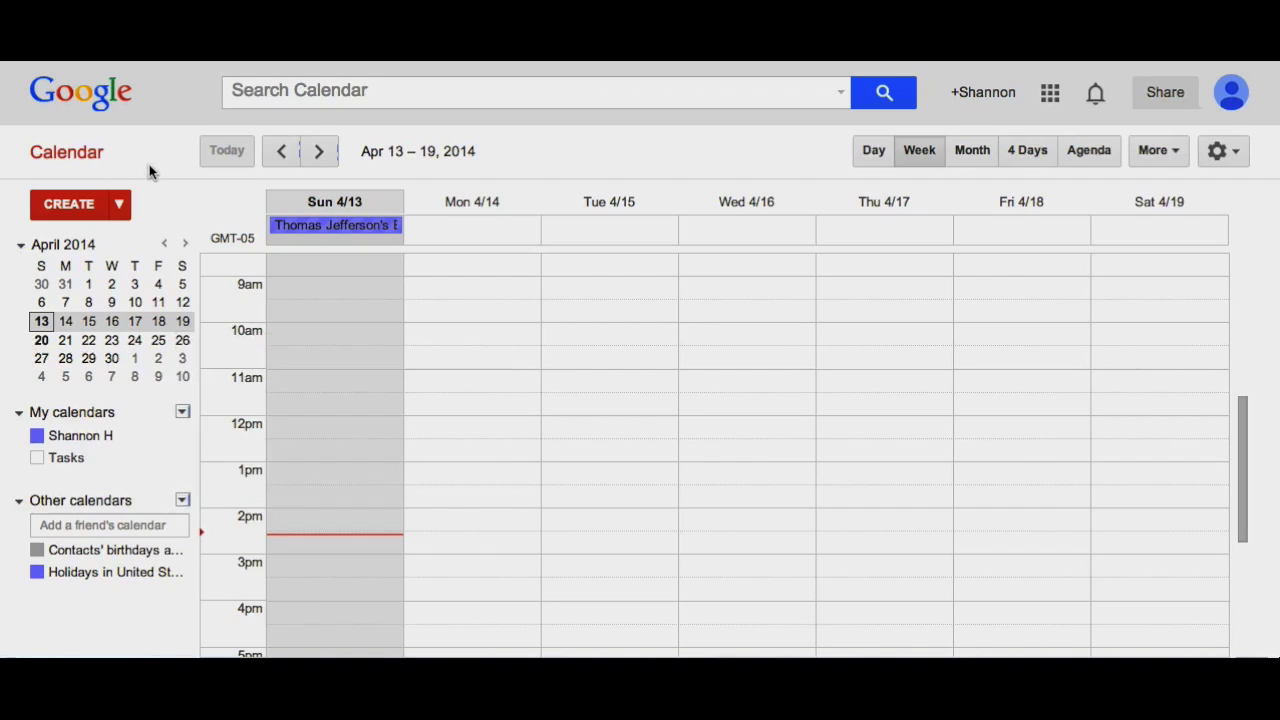
Browse one week ahead and back, compare the Day, Week, Month and Agenda views, and settle on the 4 Days view
left_click(320, 152)
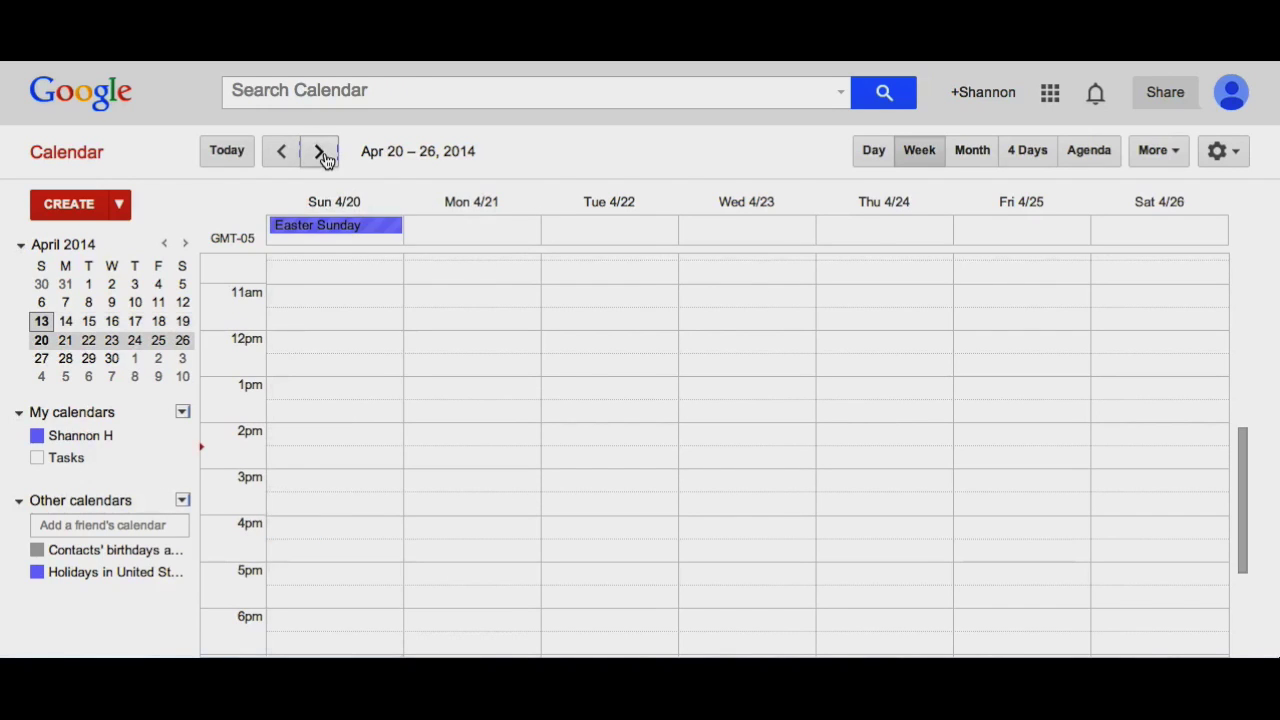
left_click(284, 152)
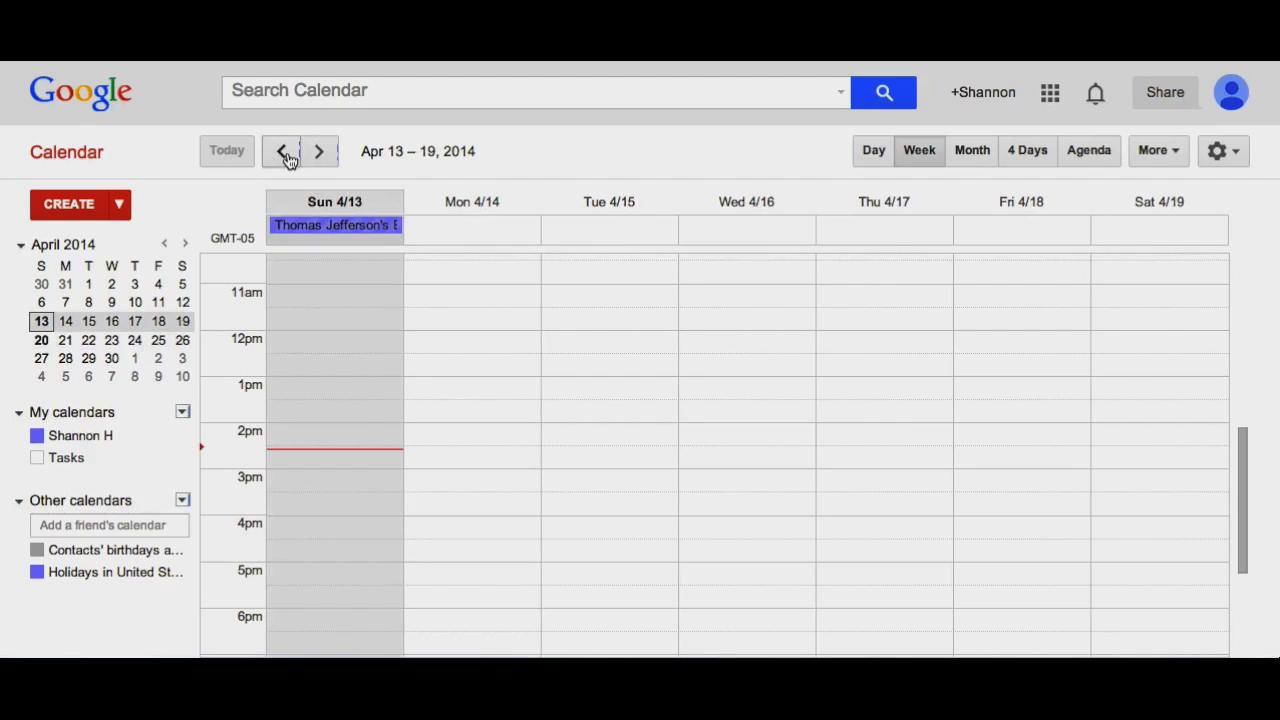
left_click(870, 160)
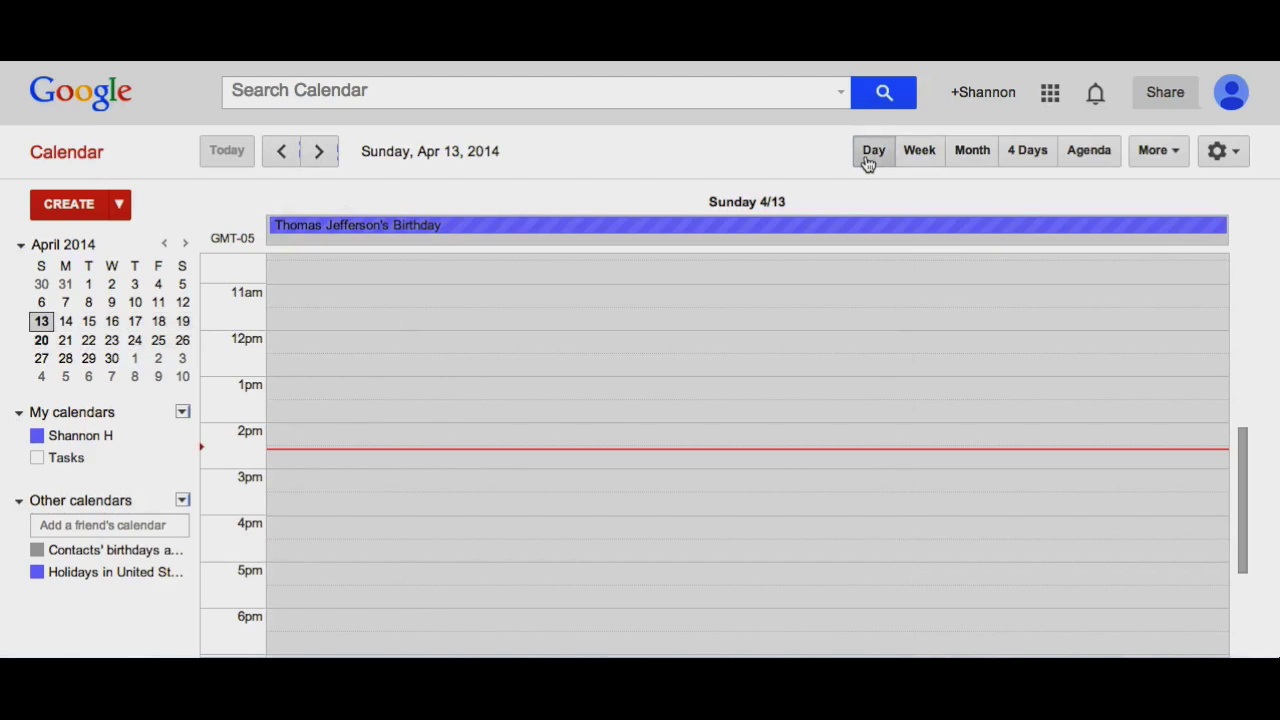
left_click(918, 158)
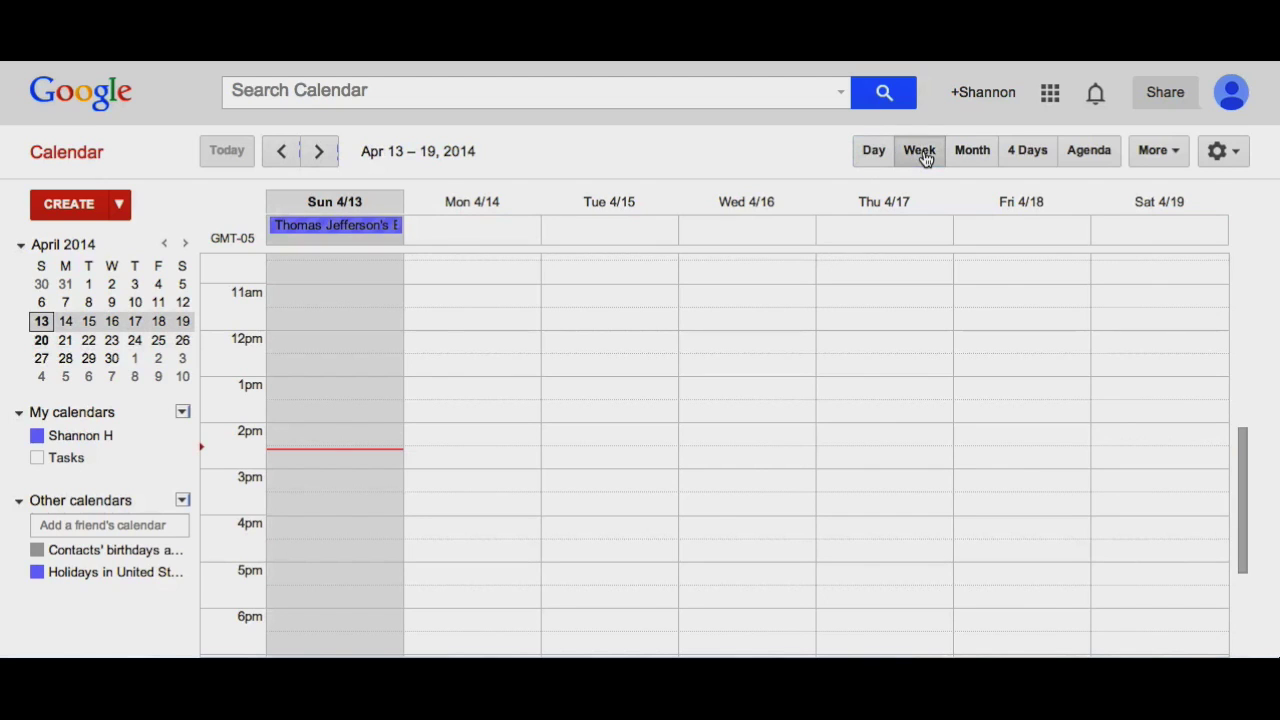
left_click(973, 156)
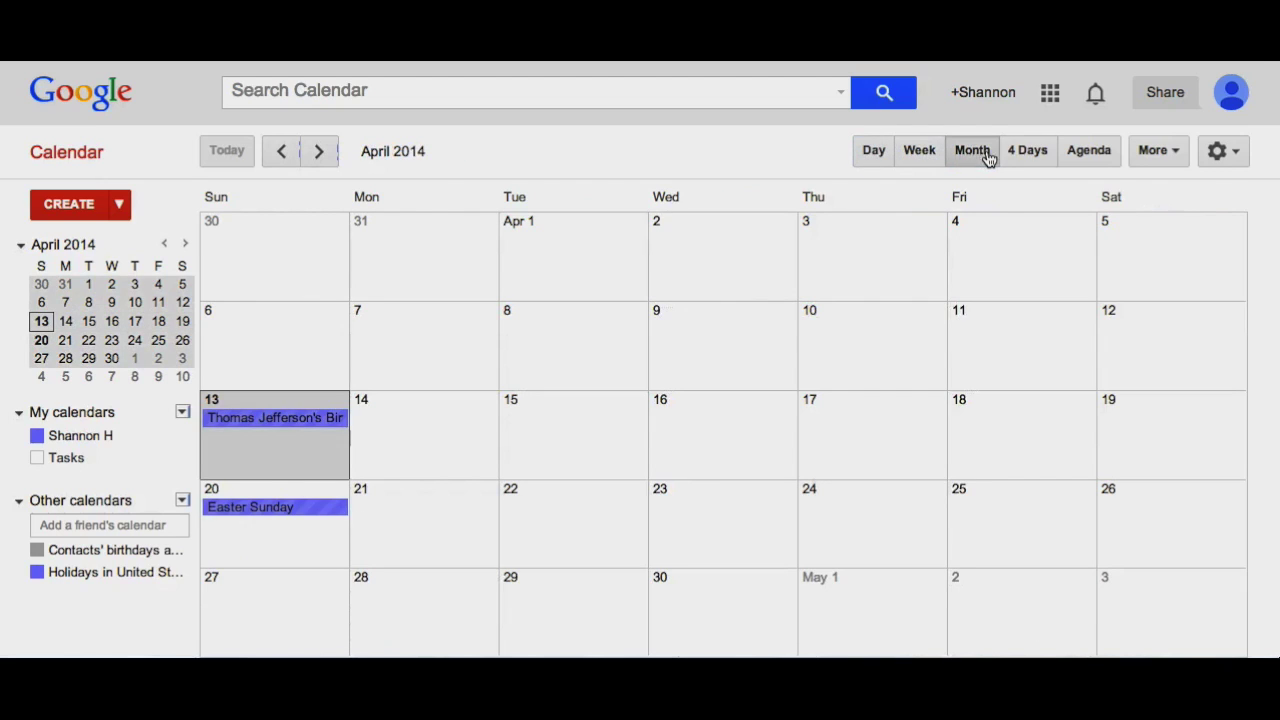
left_click(1021, 163)
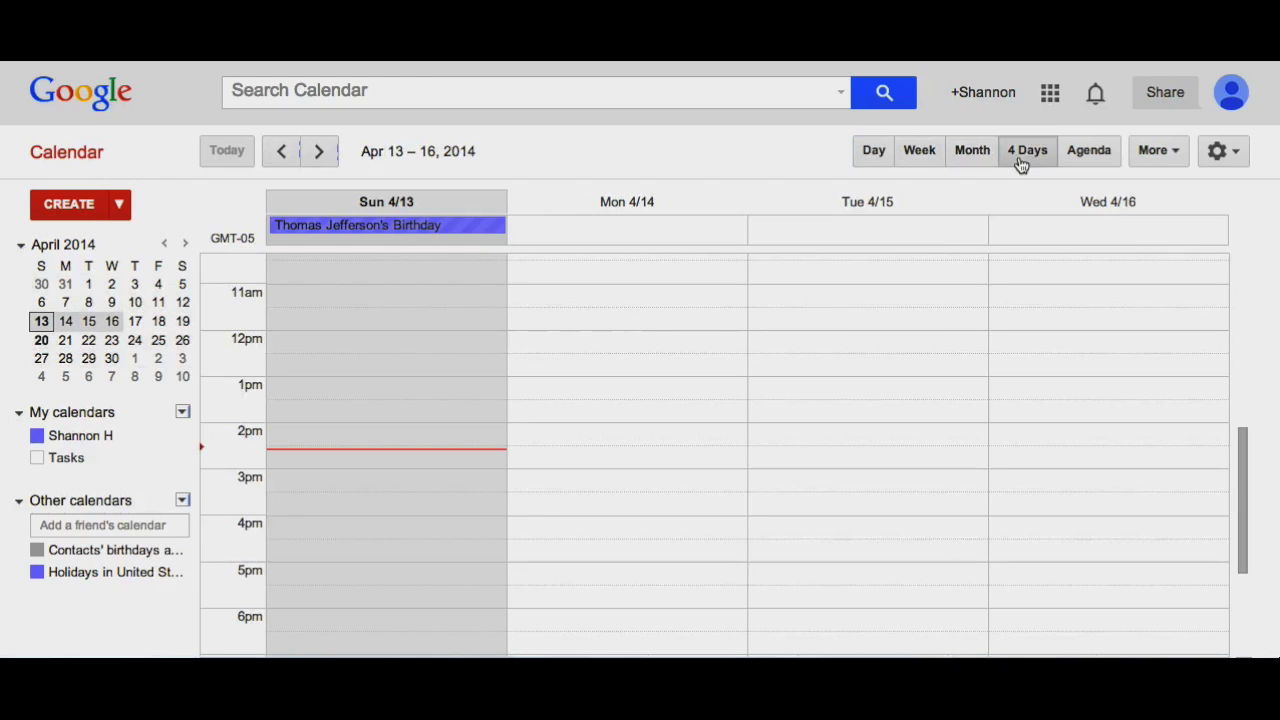
left_click(1071, 160)
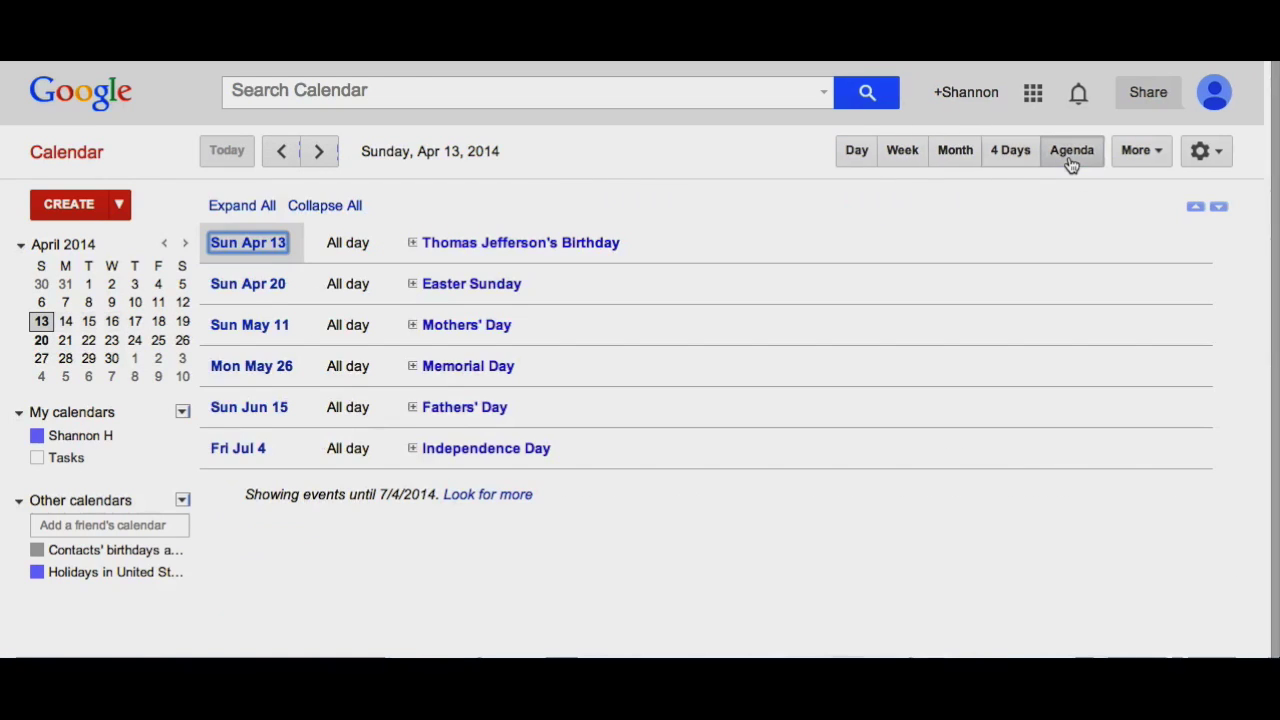
left_click(1138, 152)
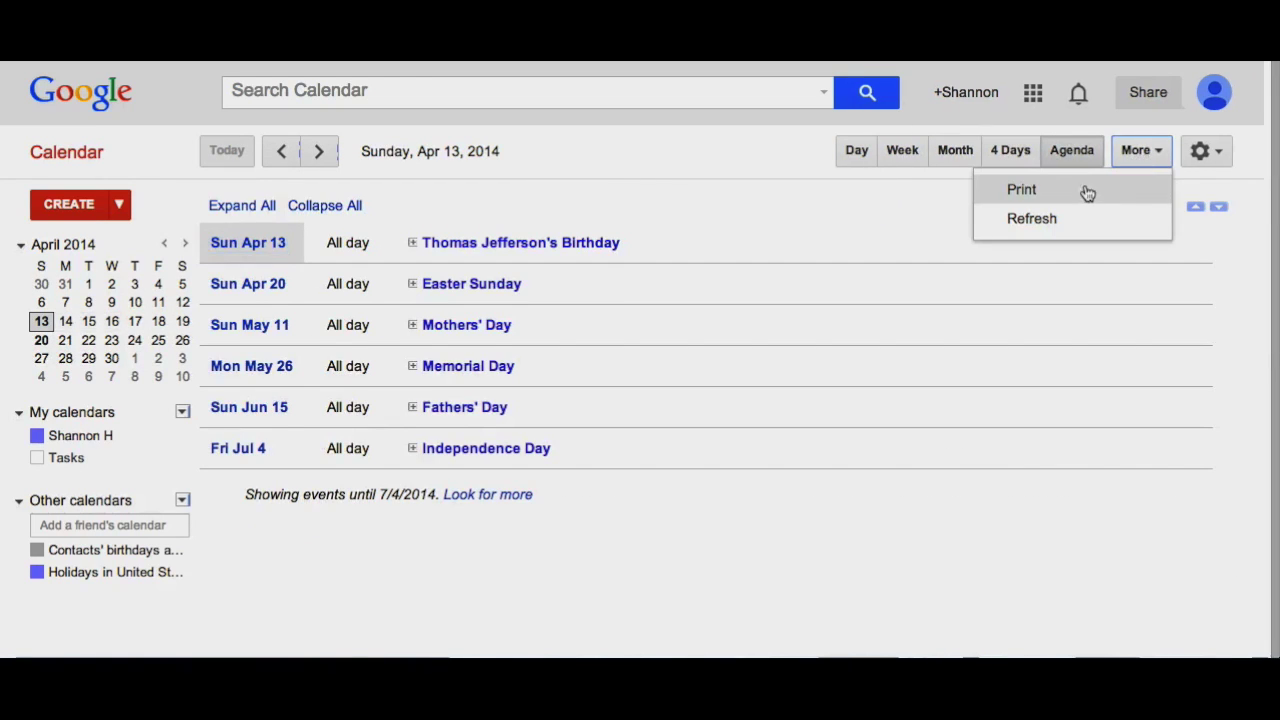
left_click(1012, 151)
Examine the display density choices and the other calendar settings options
left_click(1222, 156)
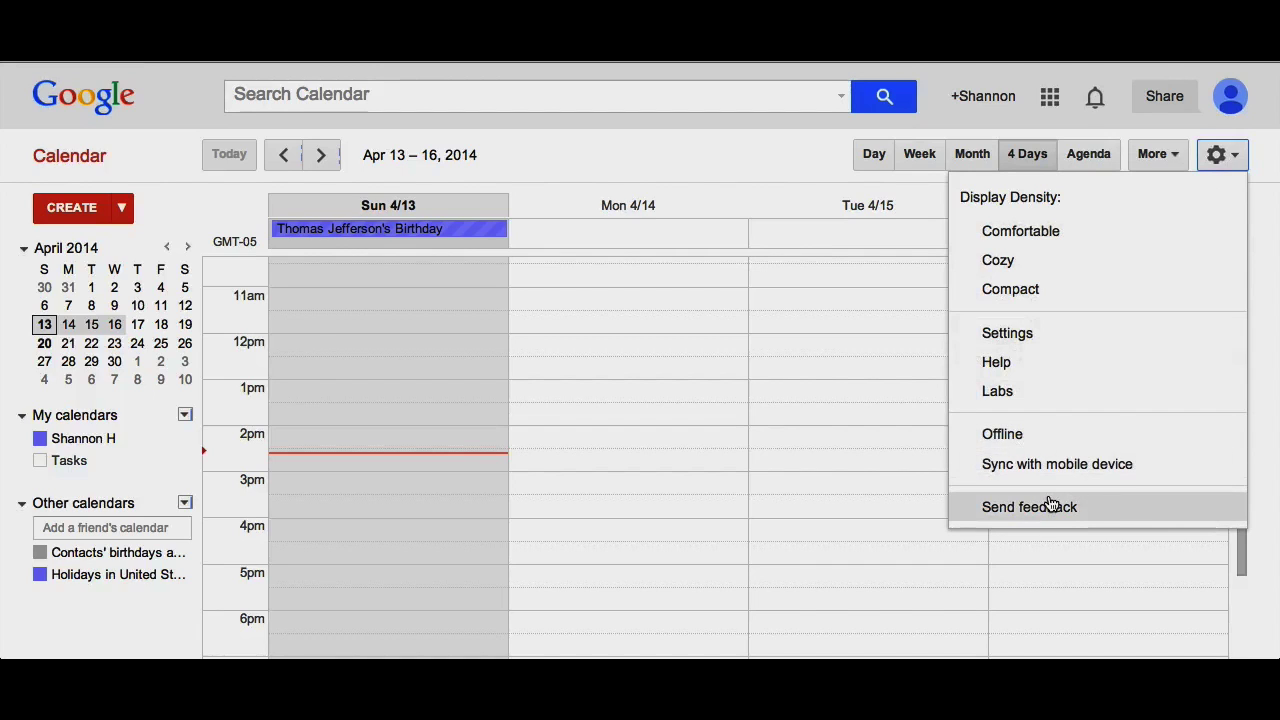
left_click(1231, 162)
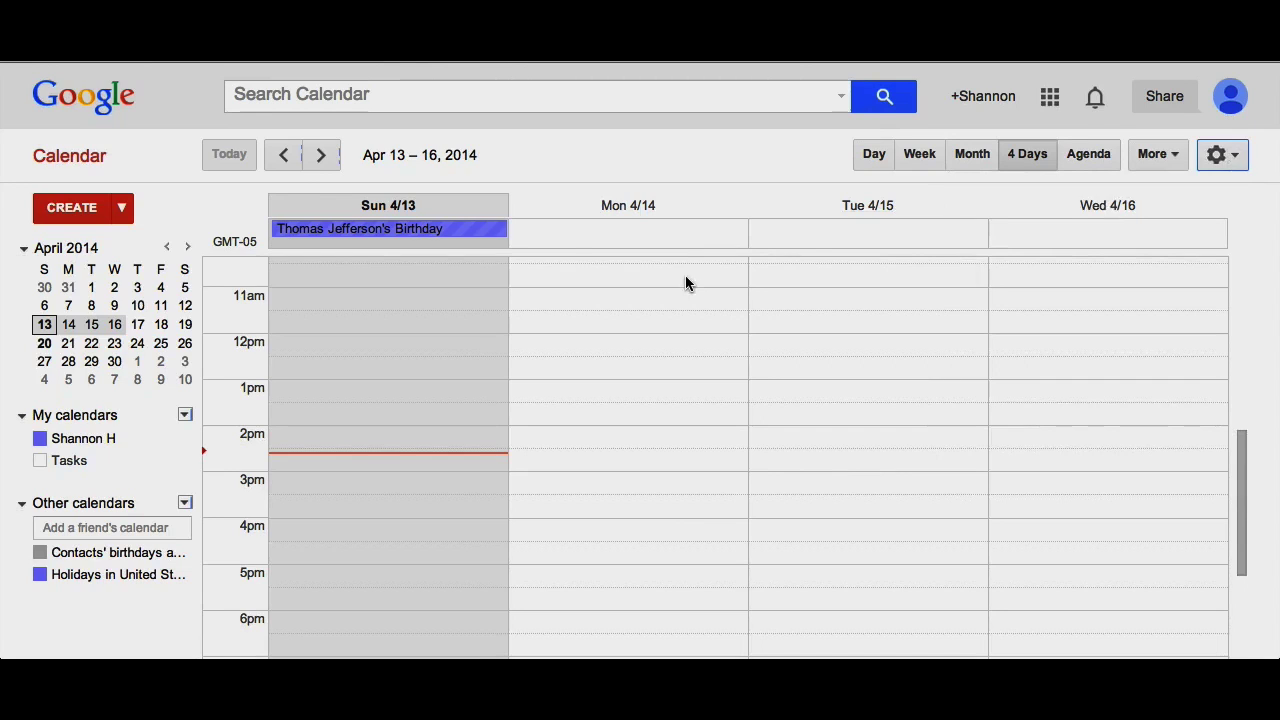
Create a new calendar named "Homework Calendar" without a description, keeping the default time zone and sharing settings
left_click(187, 418)
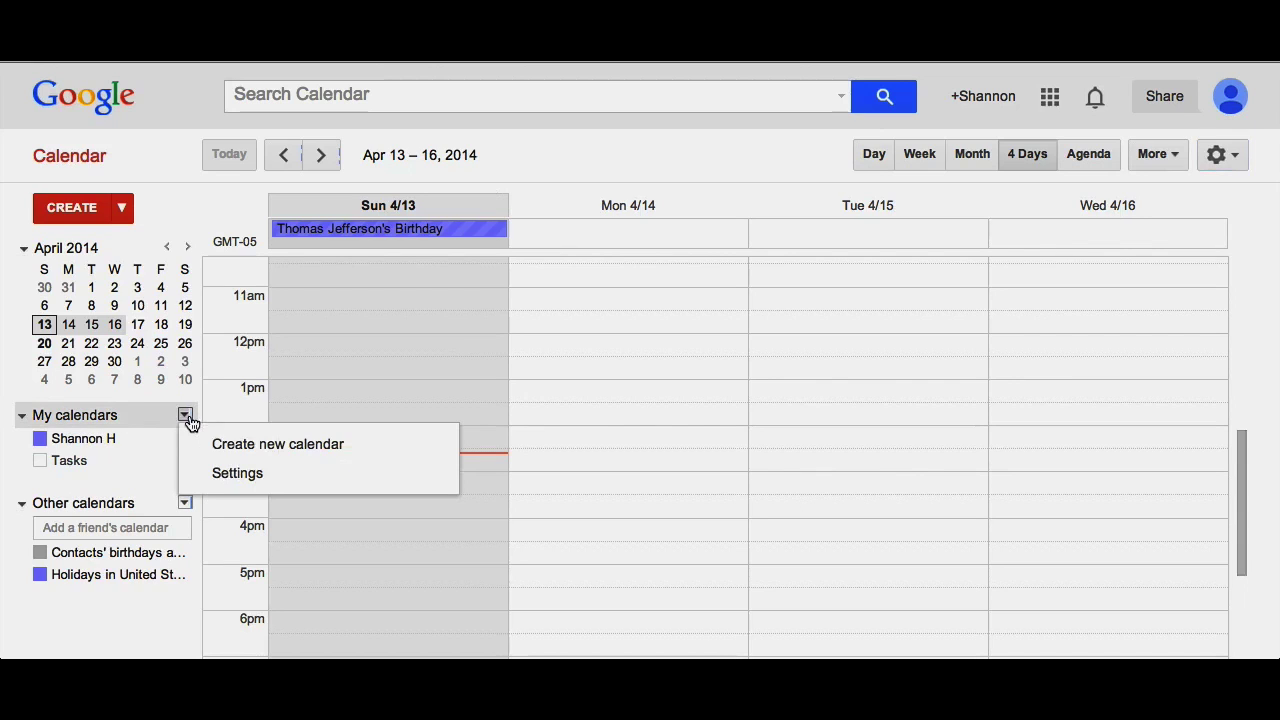
left_click(238, 455)
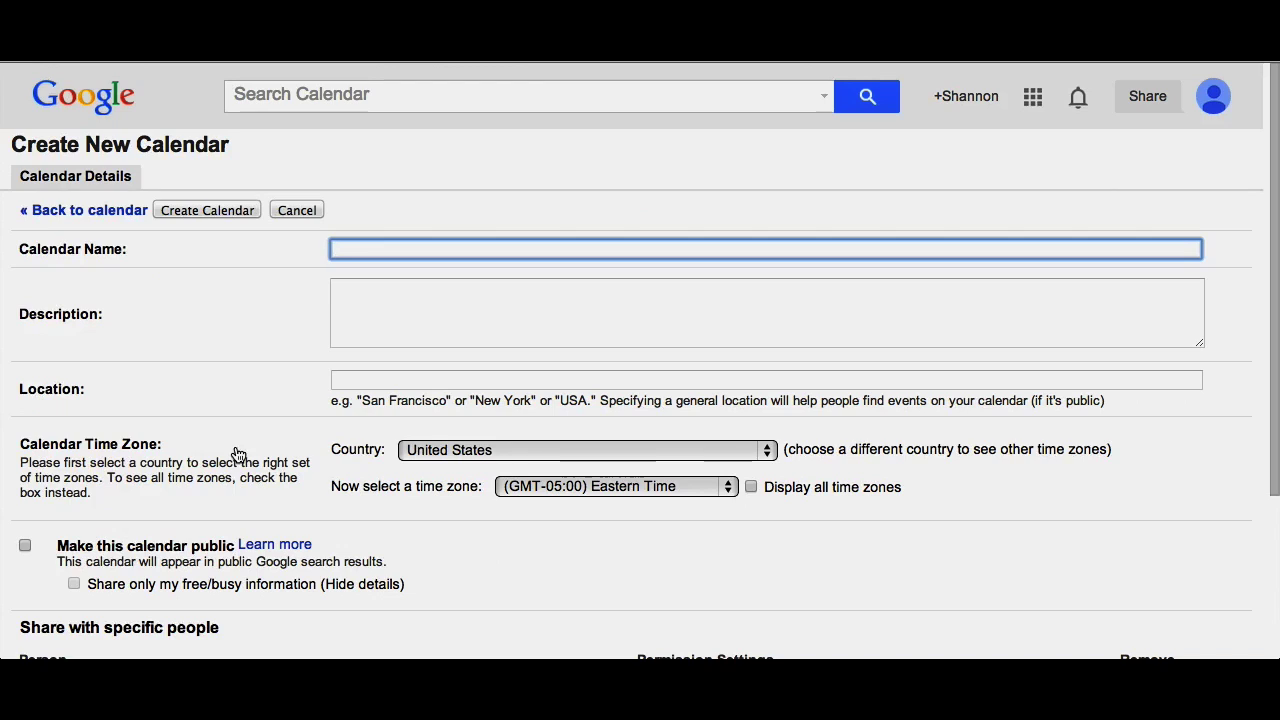
type("Homework Calendar")
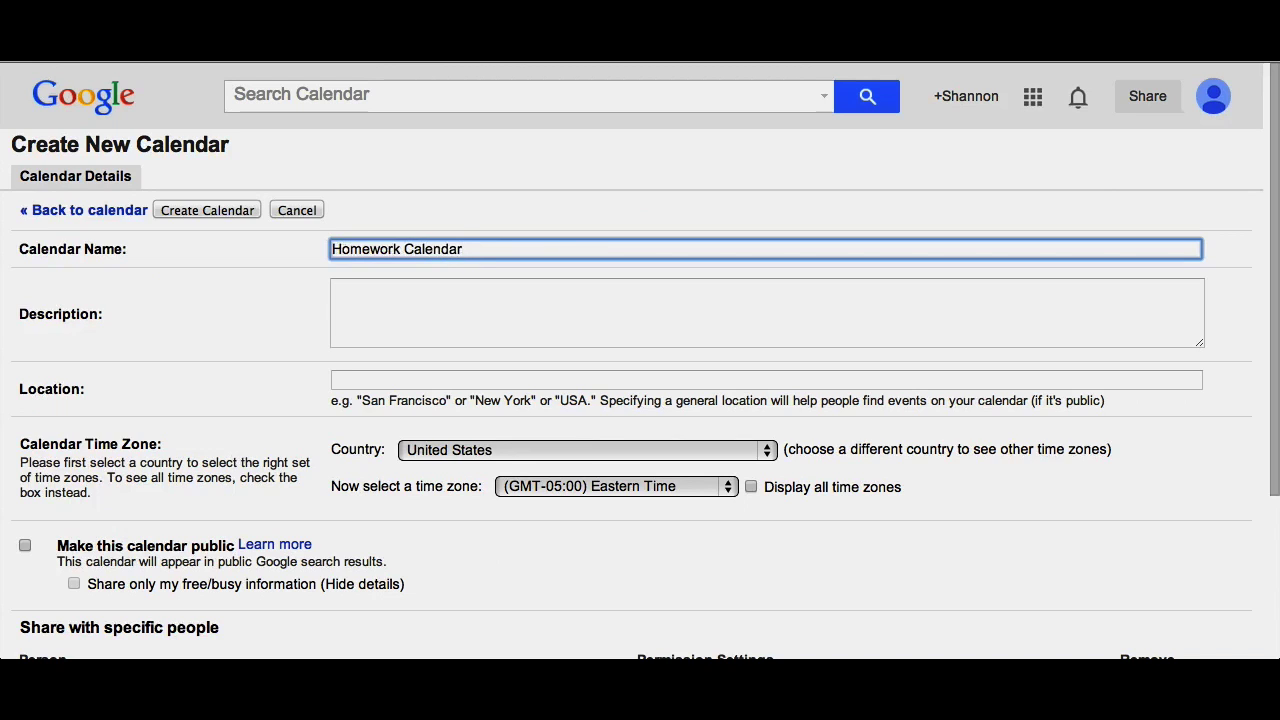
left_click(368, 324)
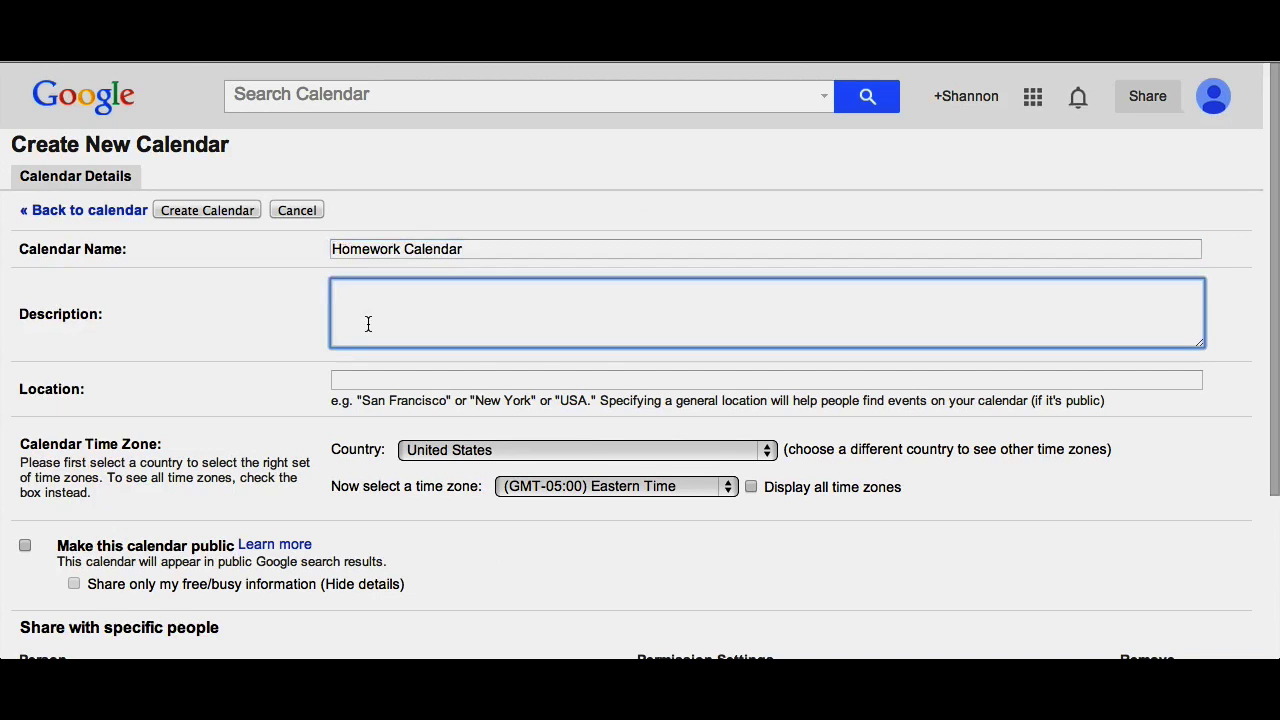
scroll(368, 324, "down", 3)
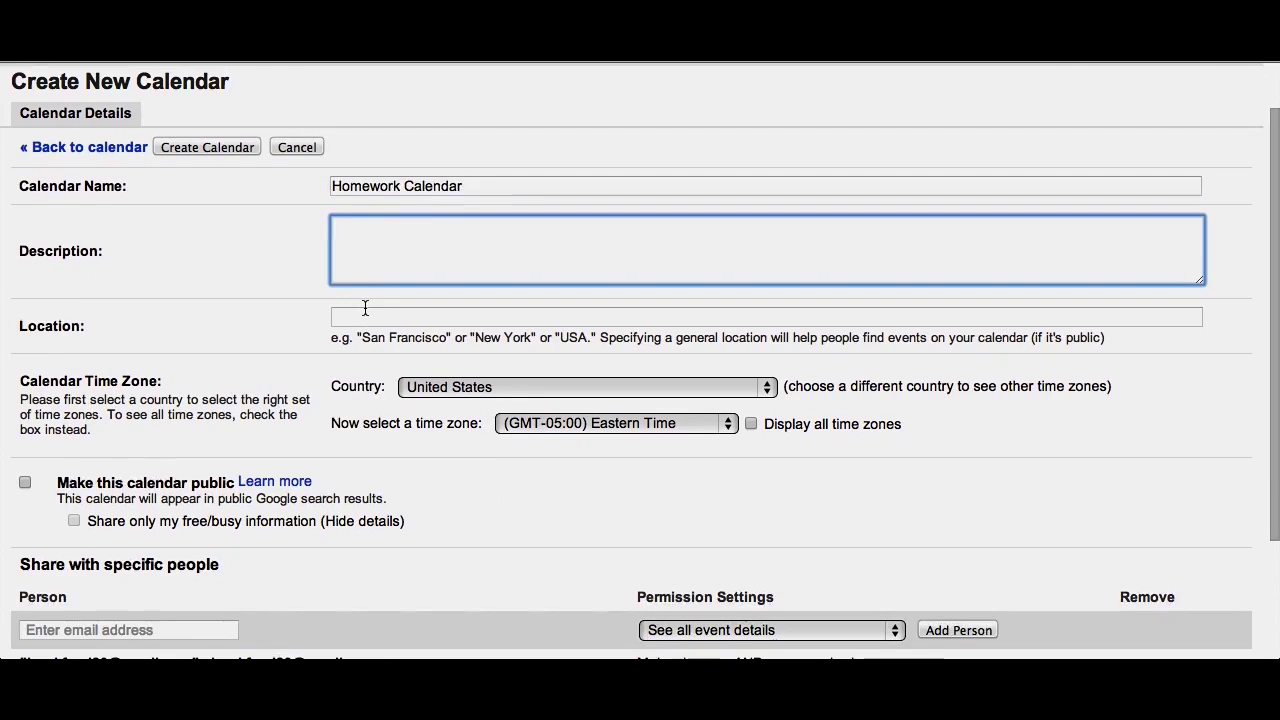
scroll(365, 308, "down", 3)
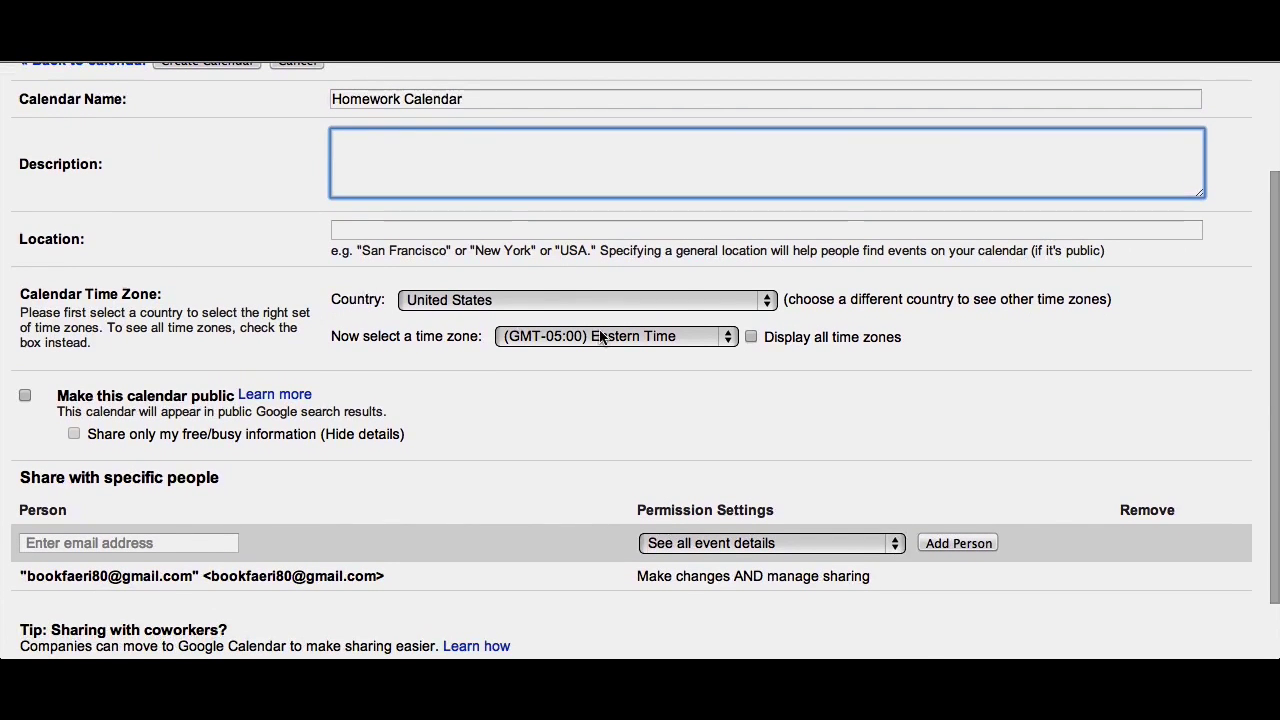
scroll(625, 217, "down", 2)
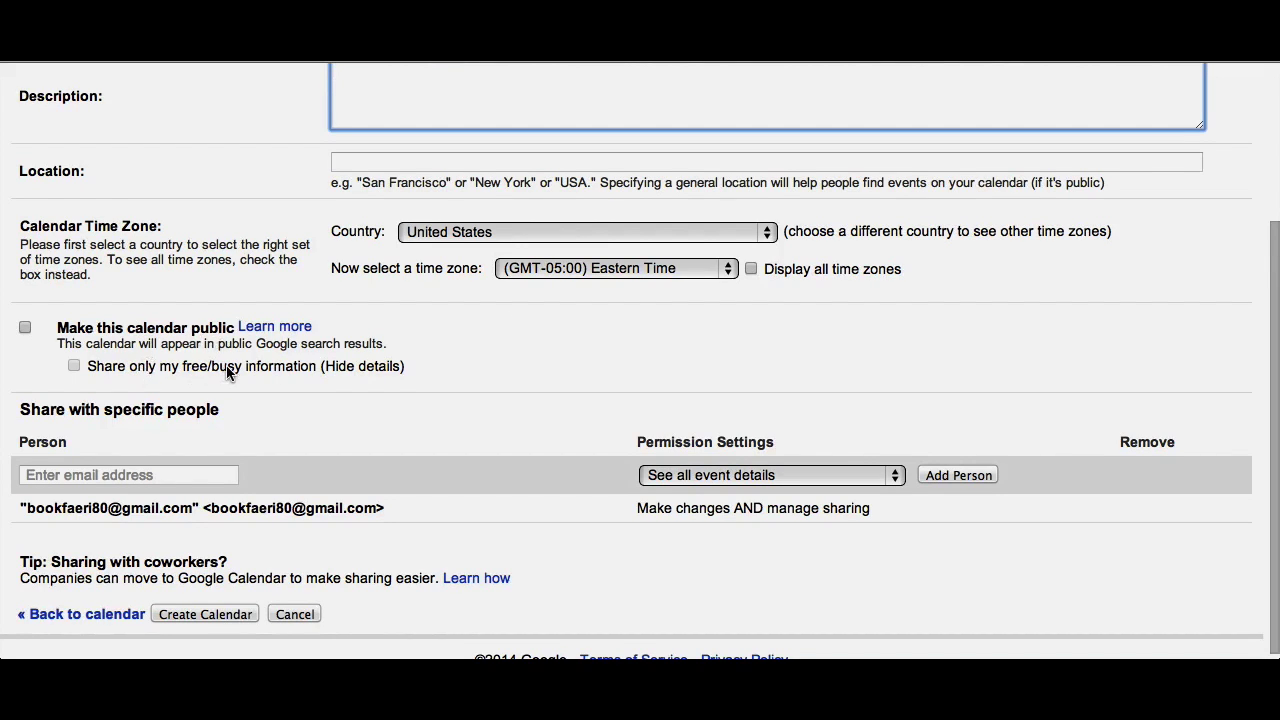
scroll(226, 372, "down", 1)
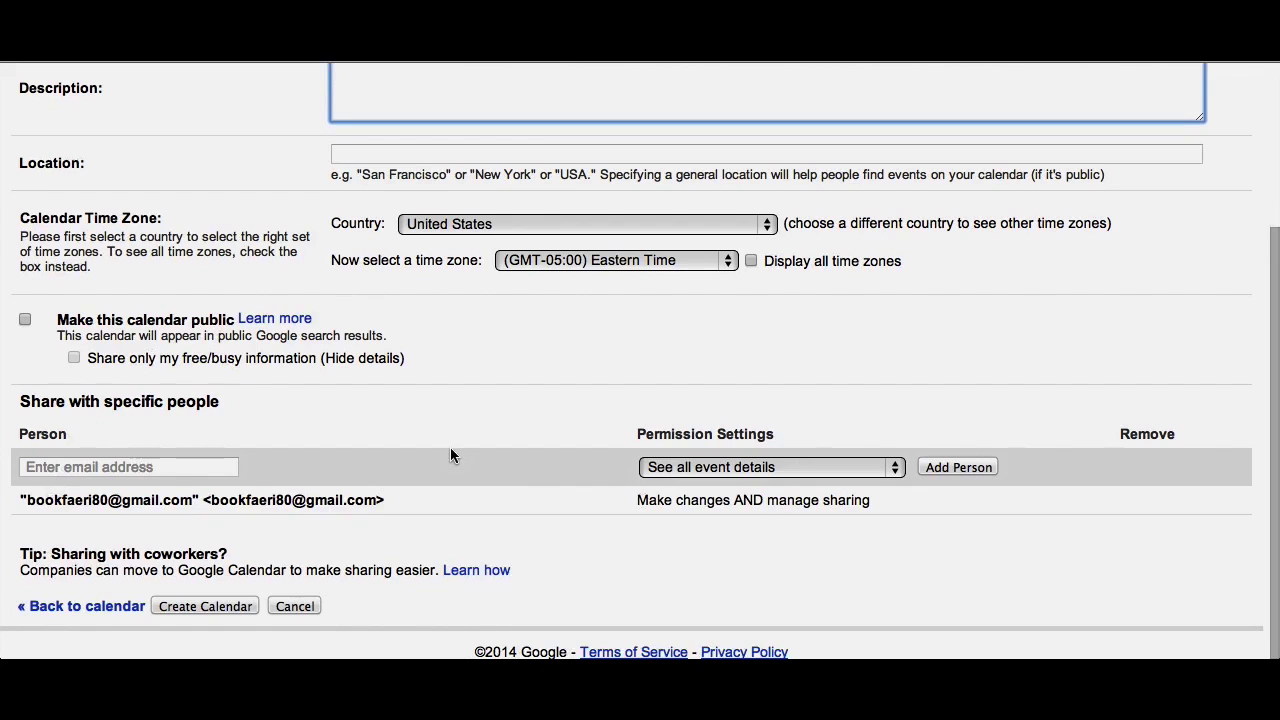
left_click(185, 608)
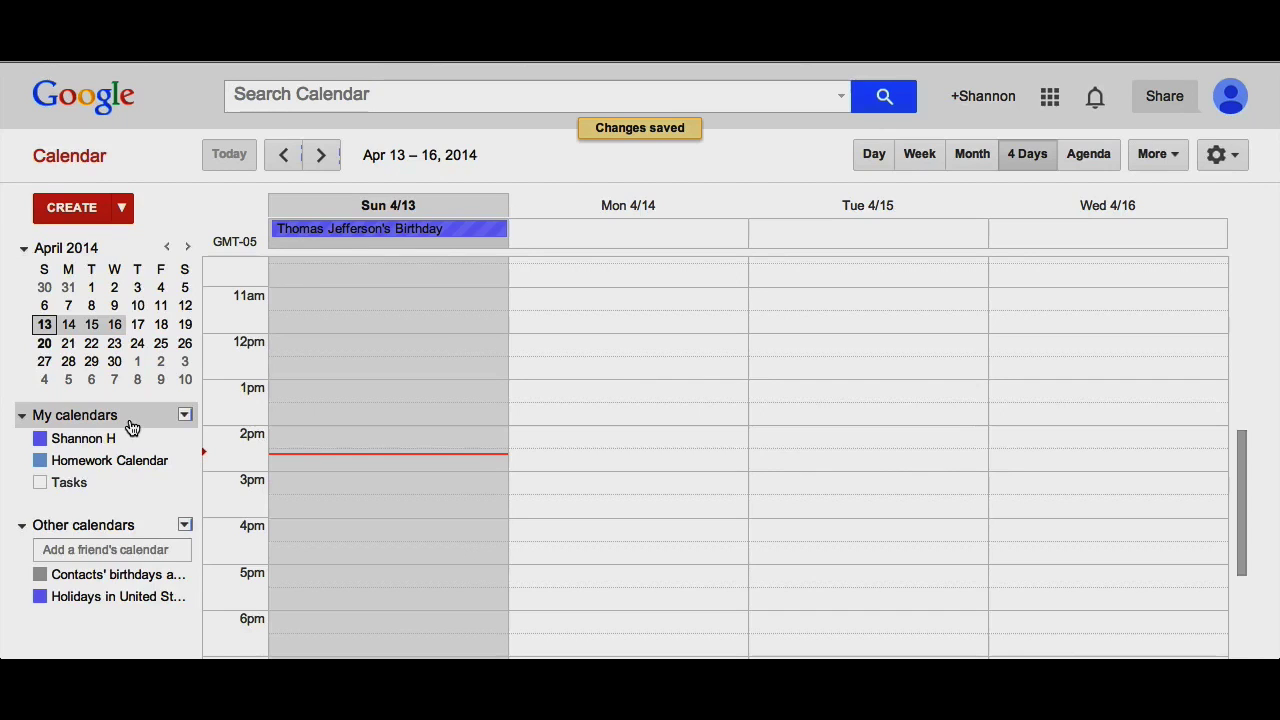
Start a new event titled "New Event" and set its date to 4/16/2014
left_click(70, 210)
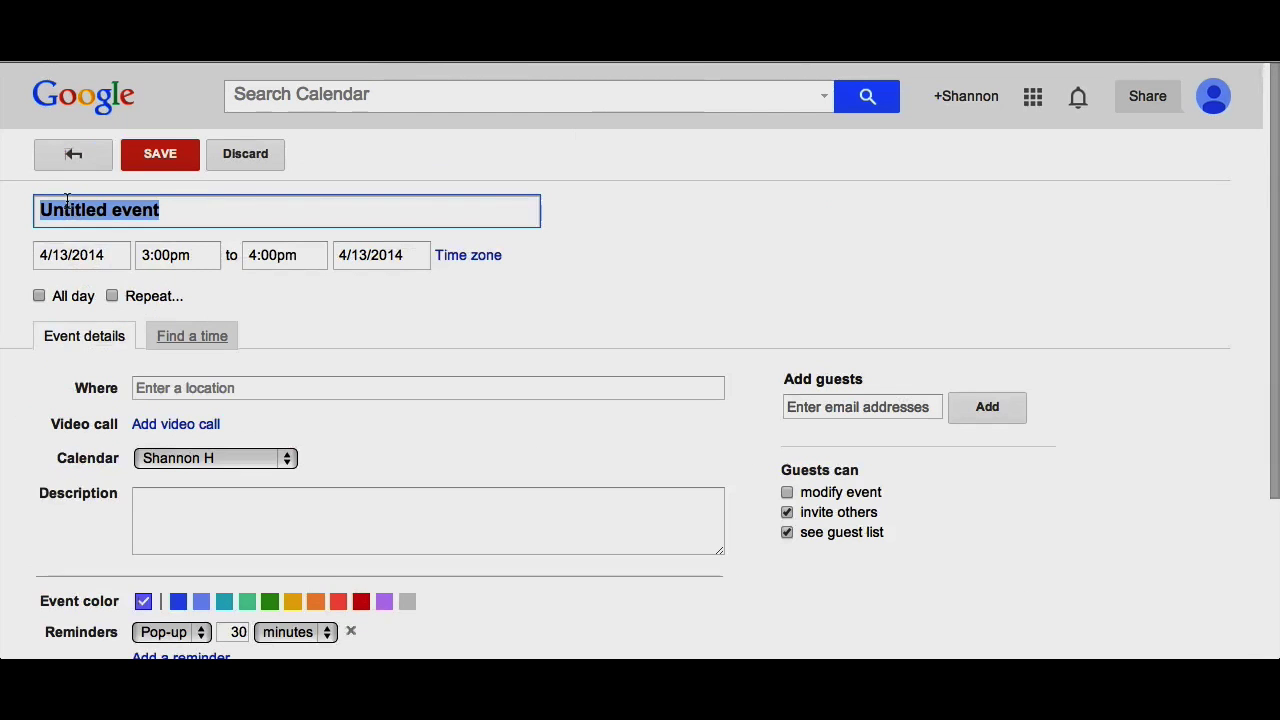
type("New Evene")
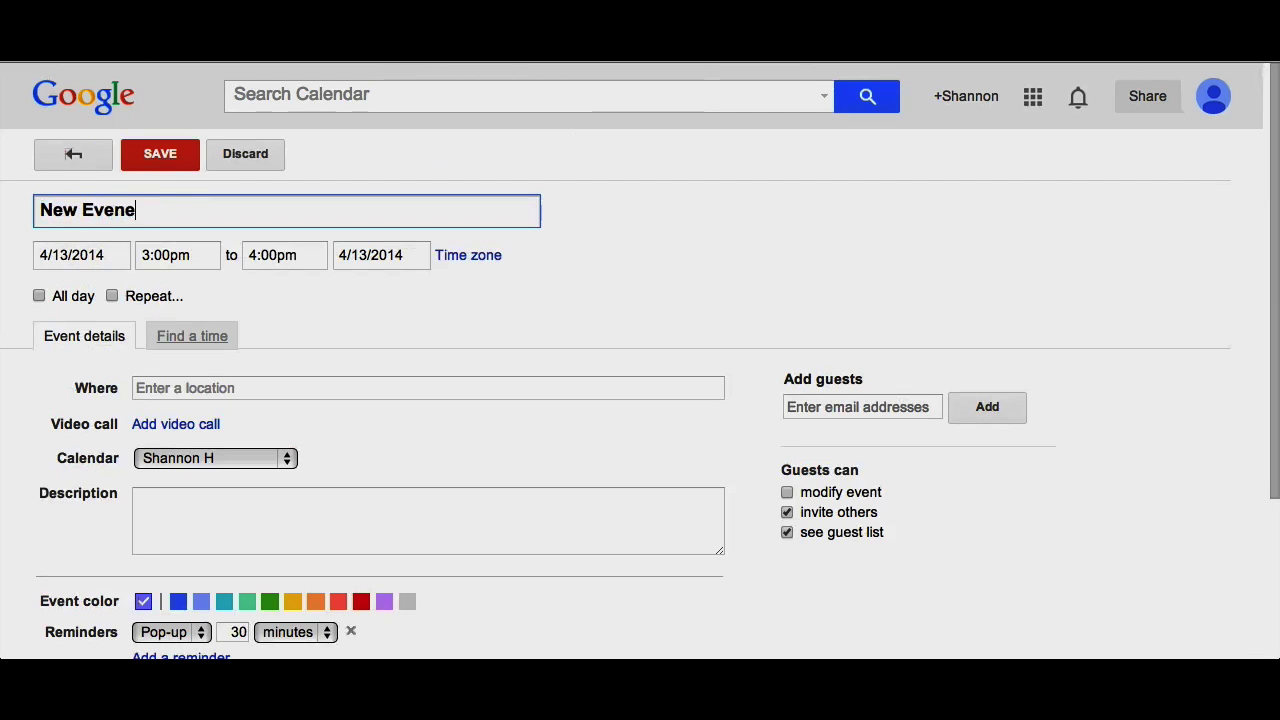
key("BackSpace")
type("t")
left_click(60, 255)
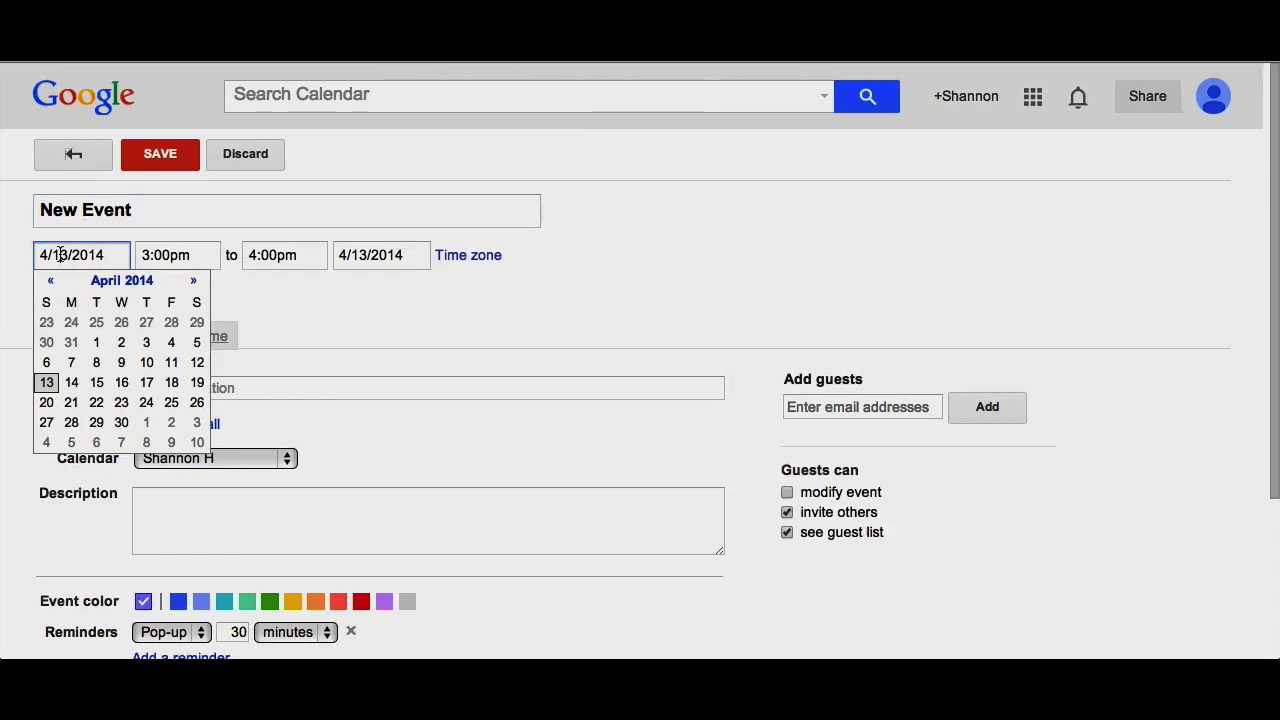
left_click(121, 382)
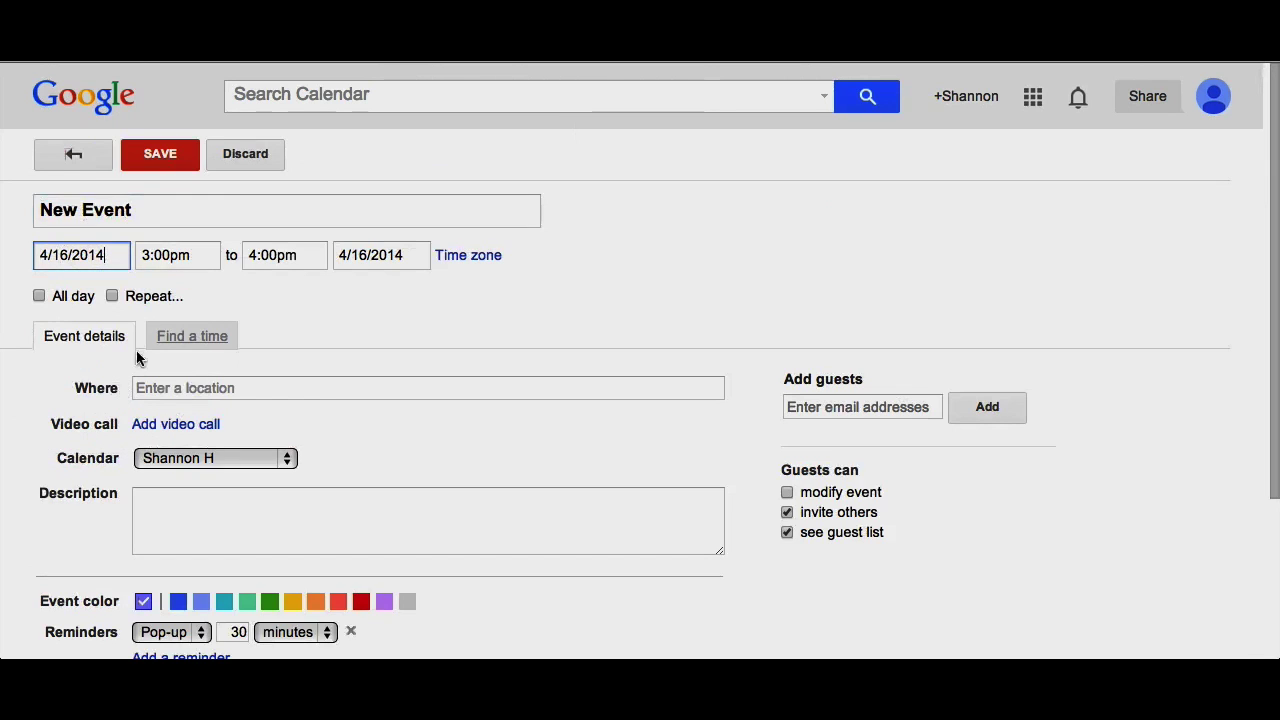
Inspect the event's start time and time zone choices, and try the All day option on and off
left_click(178, 255)
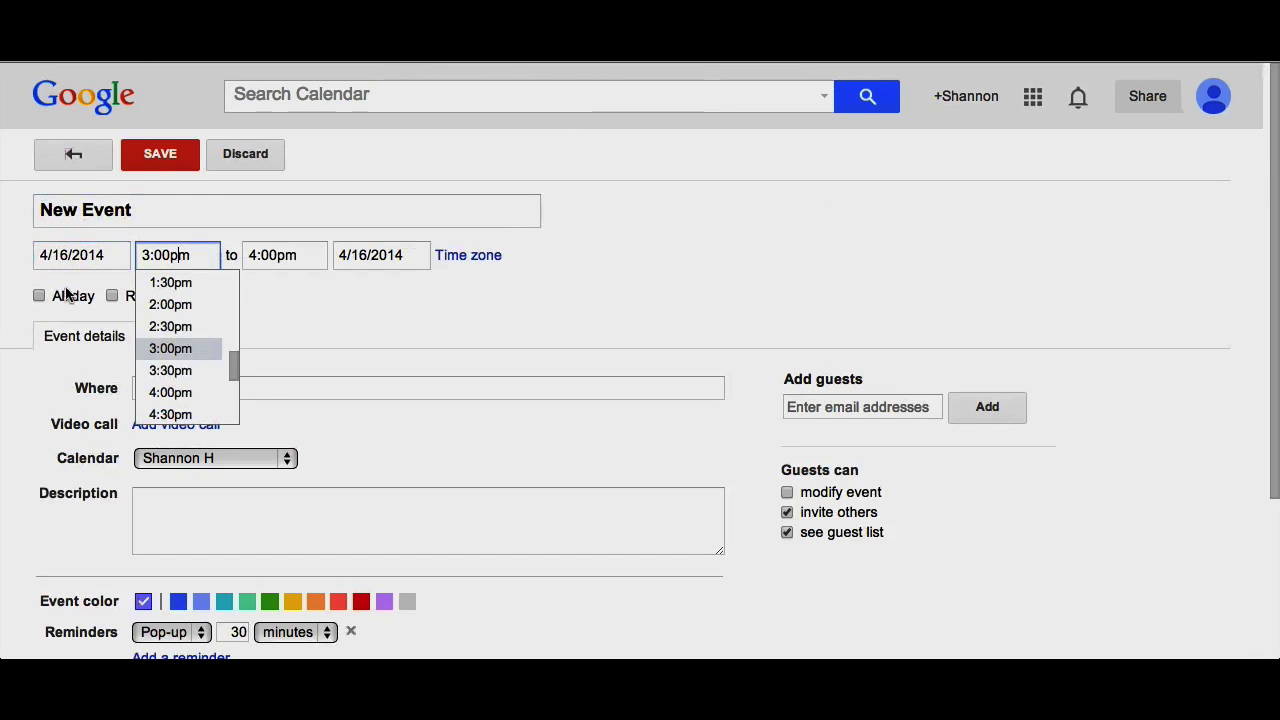
left_click(444, 258)
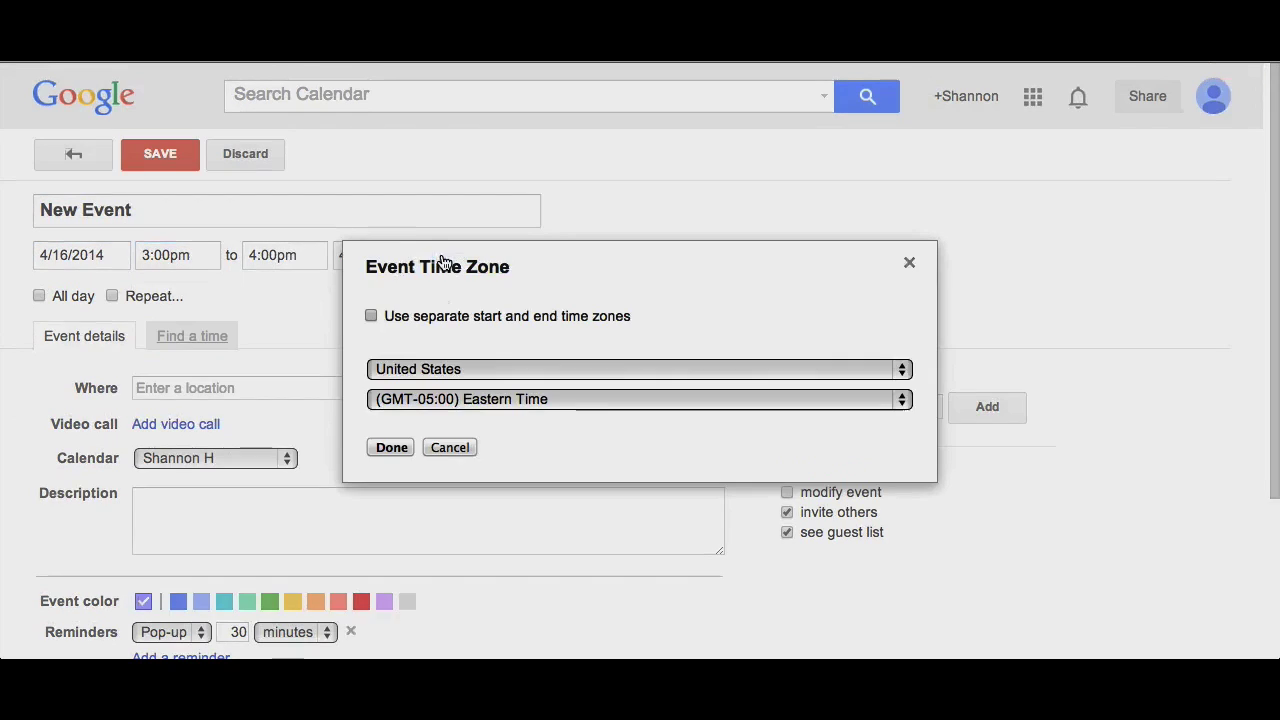
left_click(910, 262)
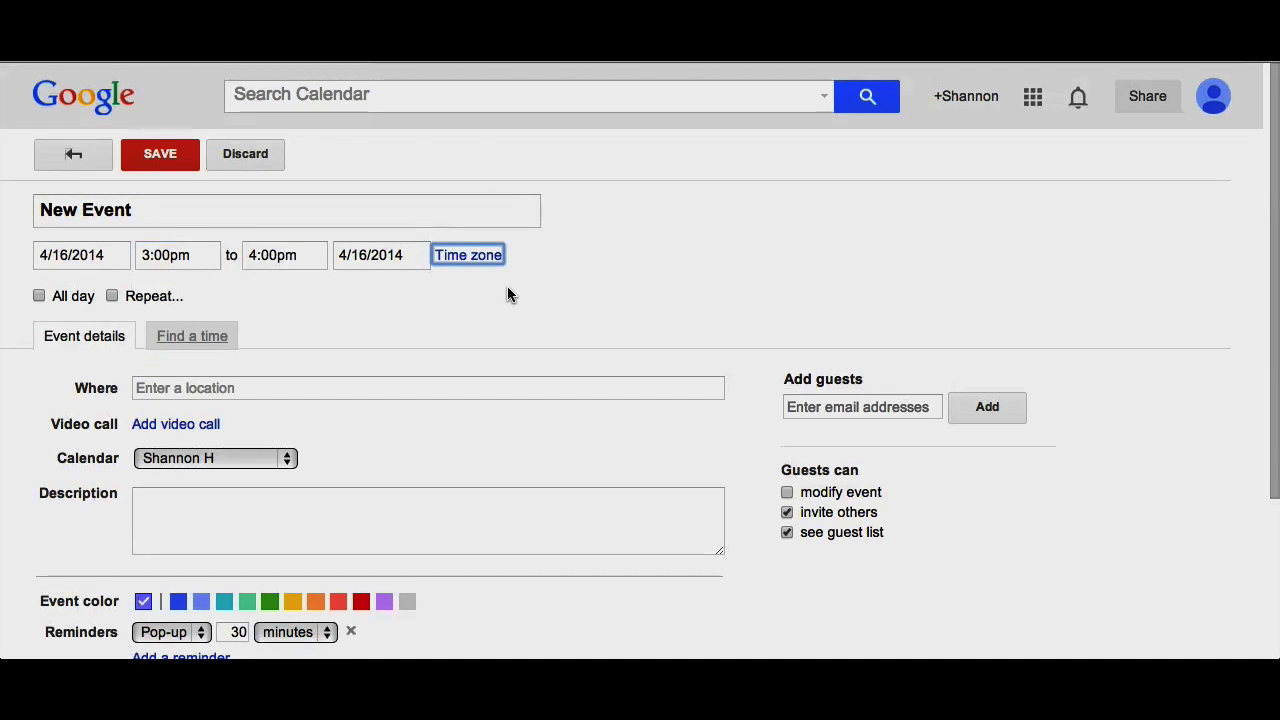
left_click(39, 297)
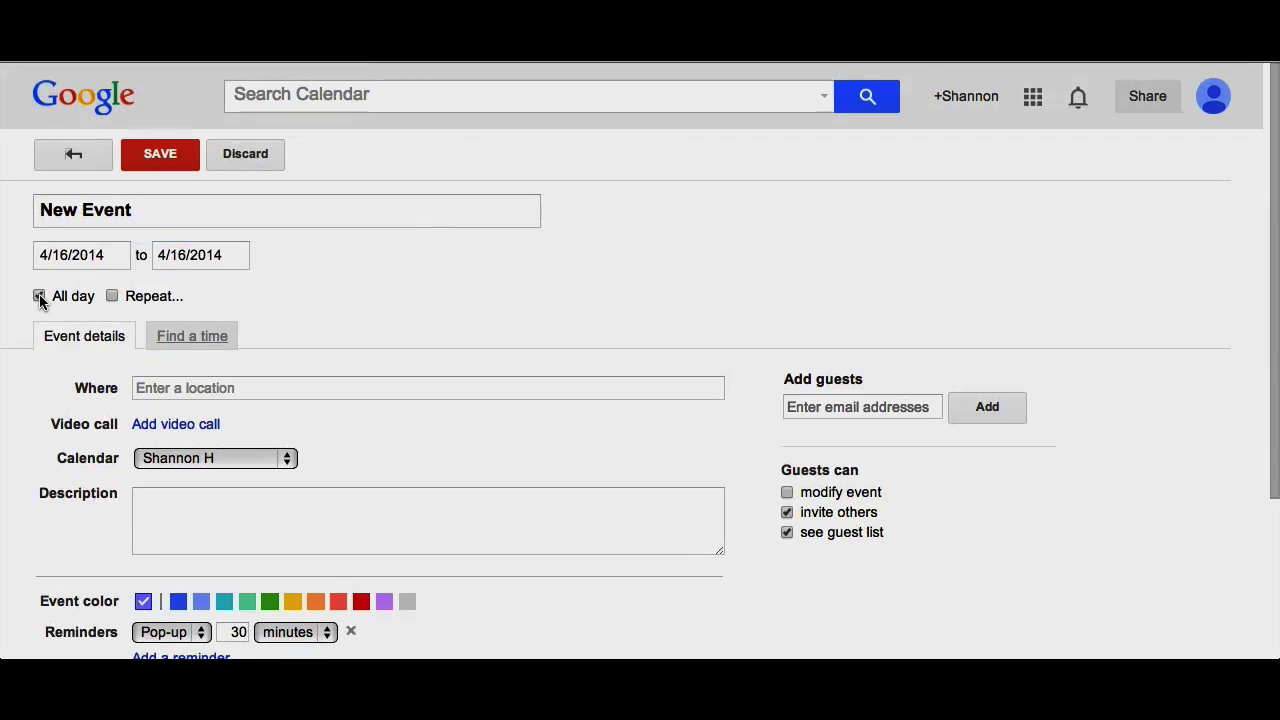
left_click(39, 297)
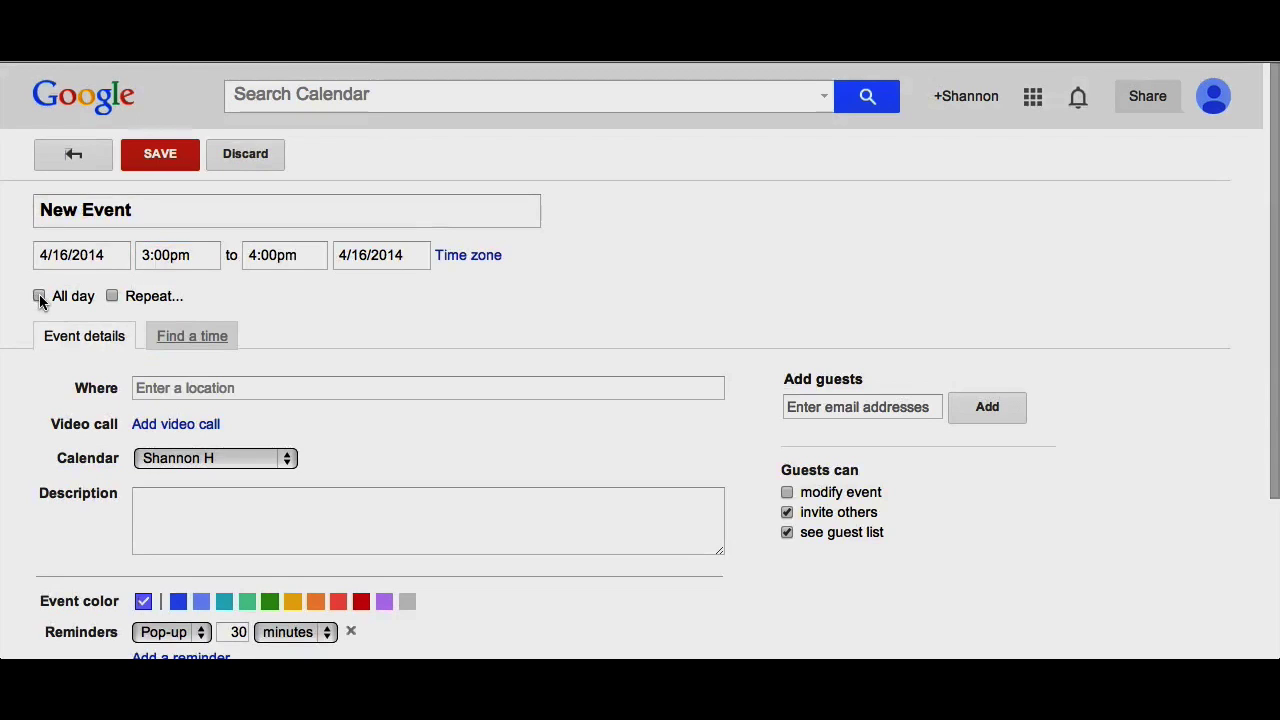
Make the event repeat weekly on Wednesday, every 1 week from 4/16/2014 with no end, trying the monthly recurrence along the way
left_click(113, 296)
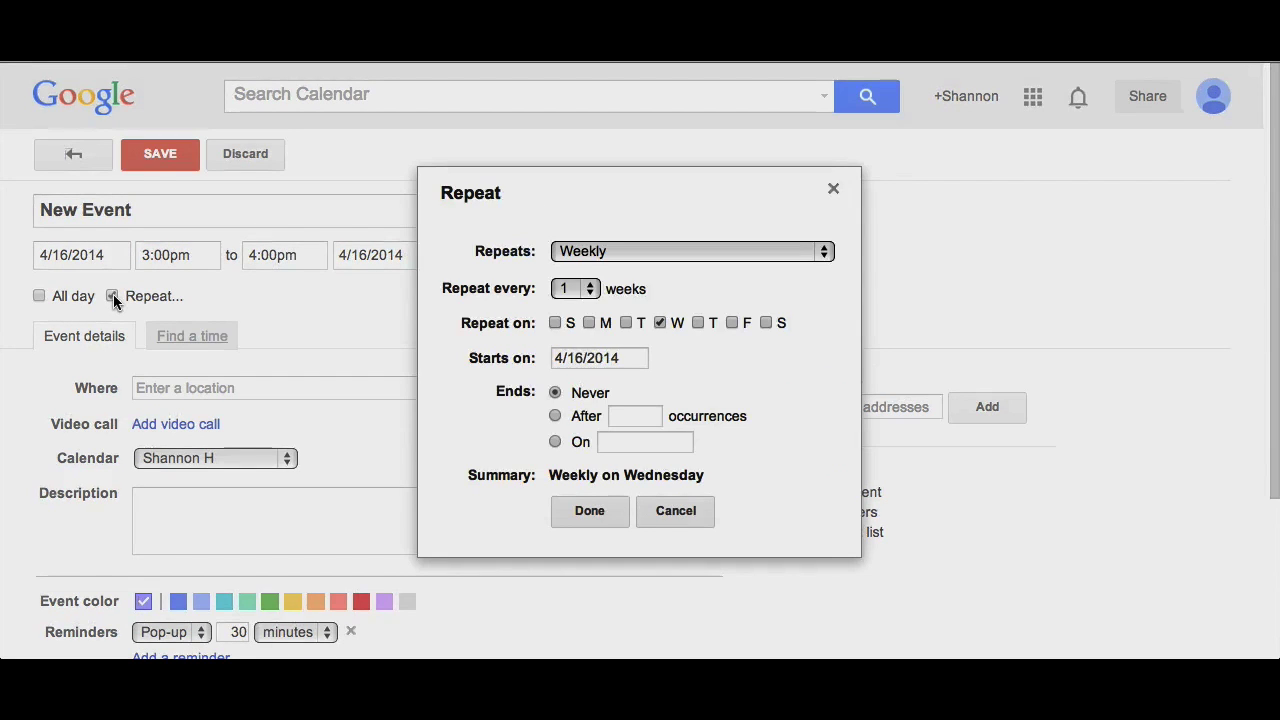
left_click(631, 253)
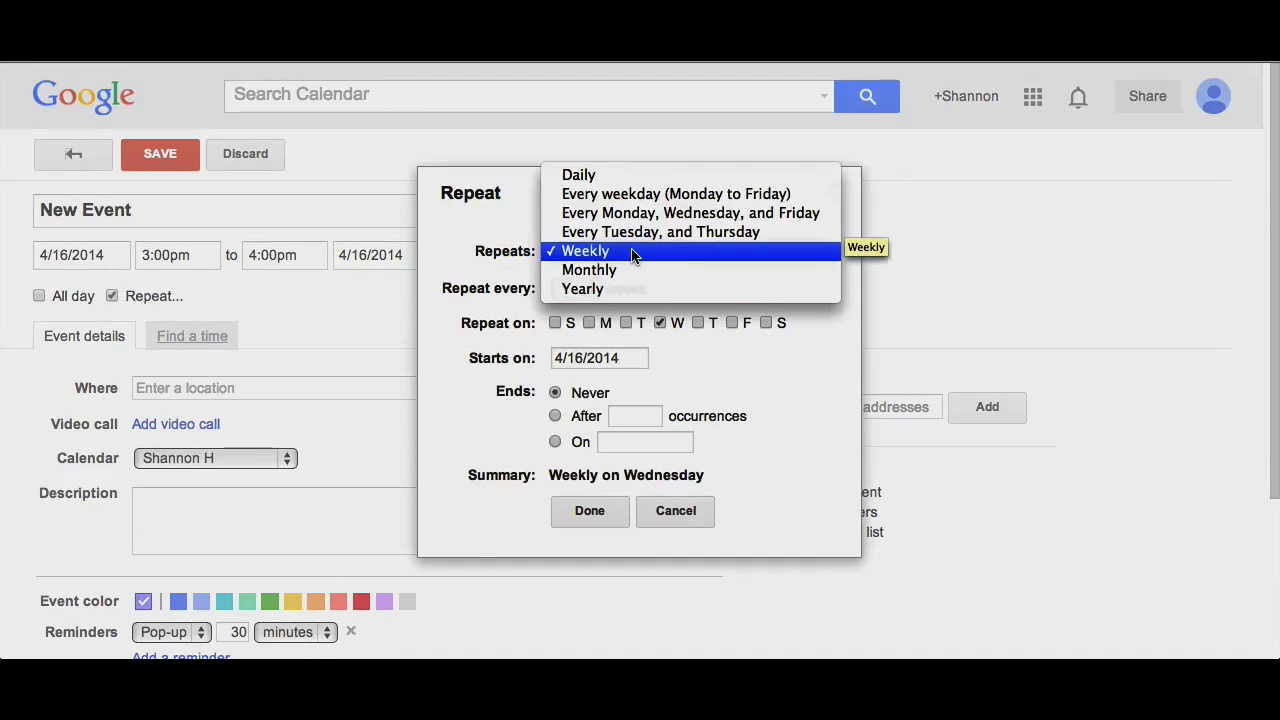
left_click(632, 251)
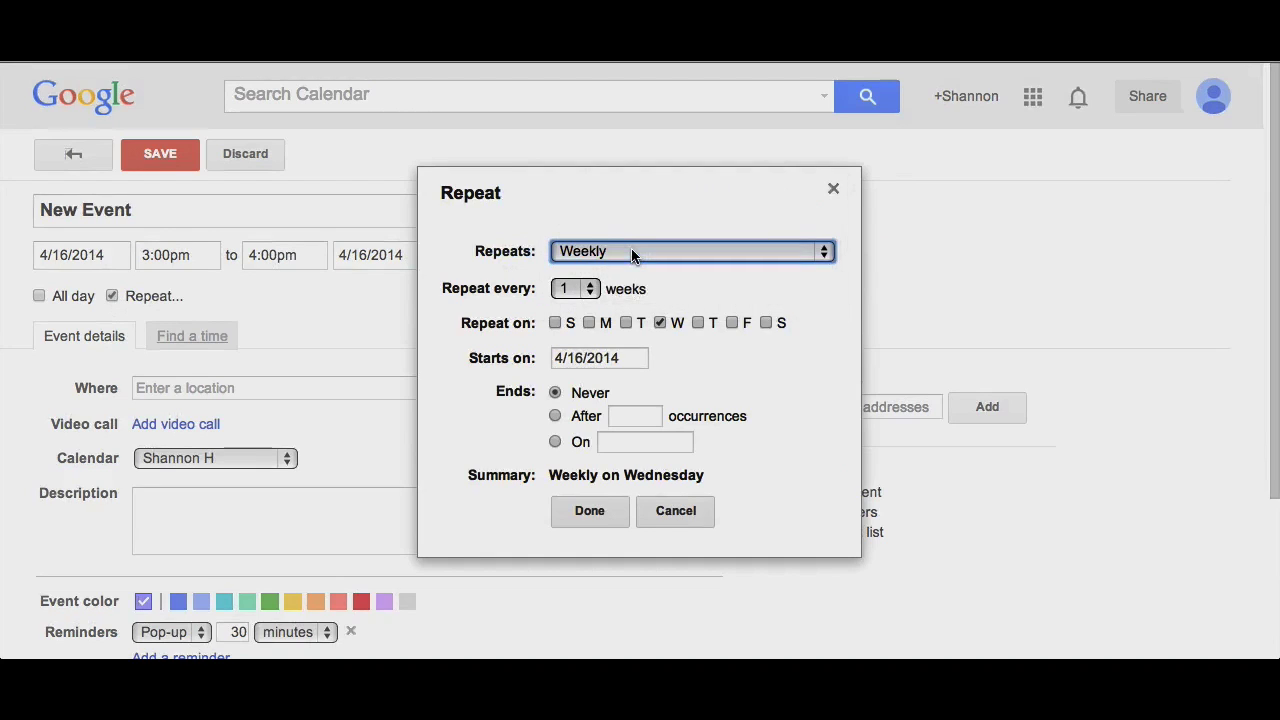
left_click(591, 288)
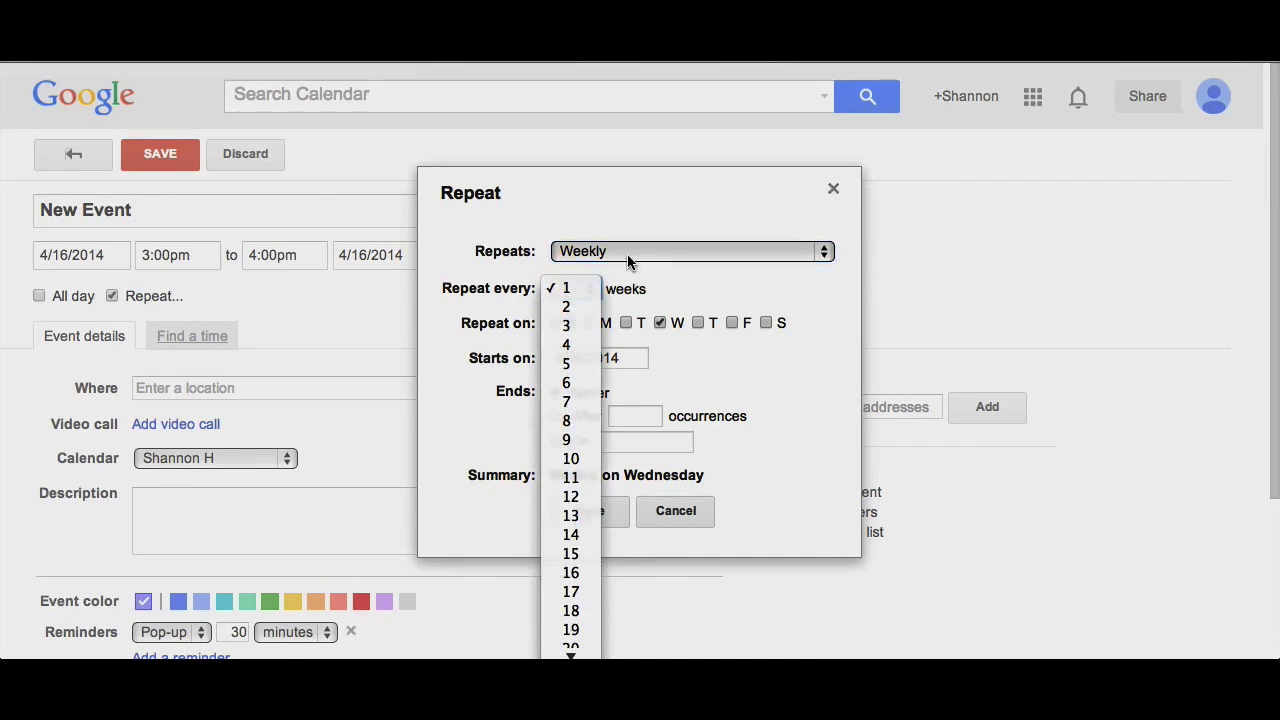
left_click(627, 254)
left_click(627, 254)
left_click(621, 272)
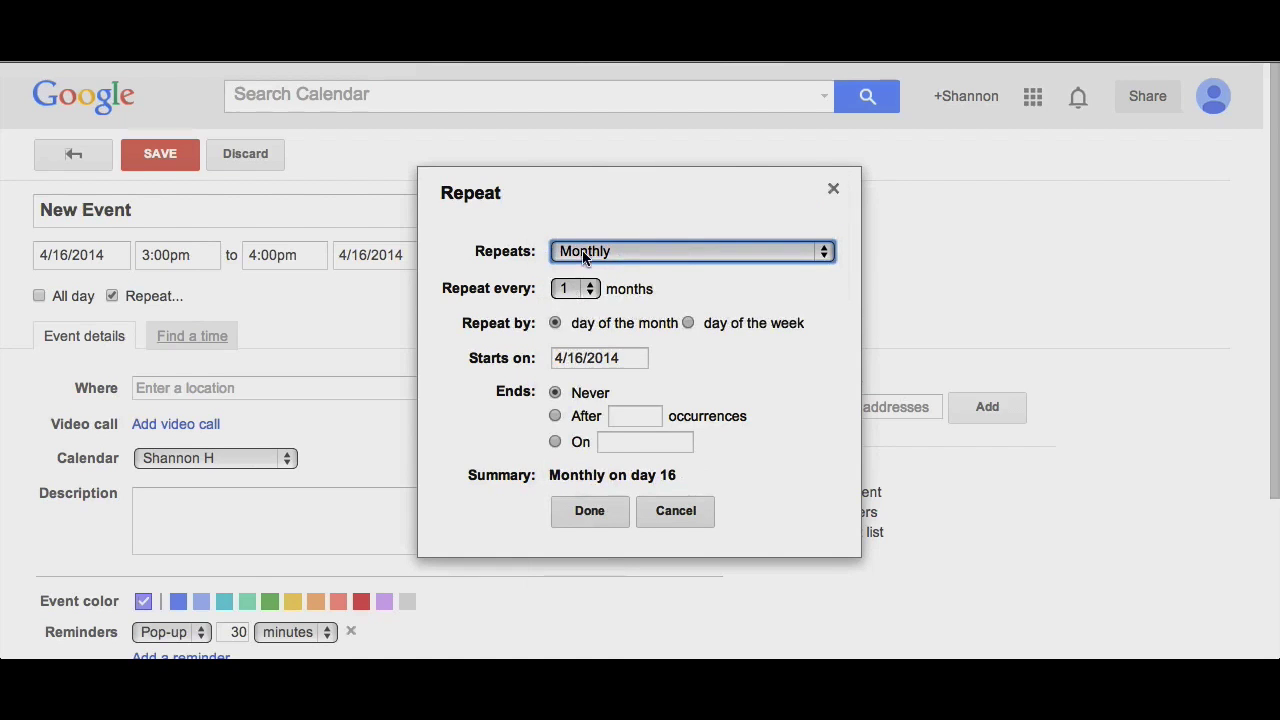
left_click(585, 255)
left_click(585, 234)
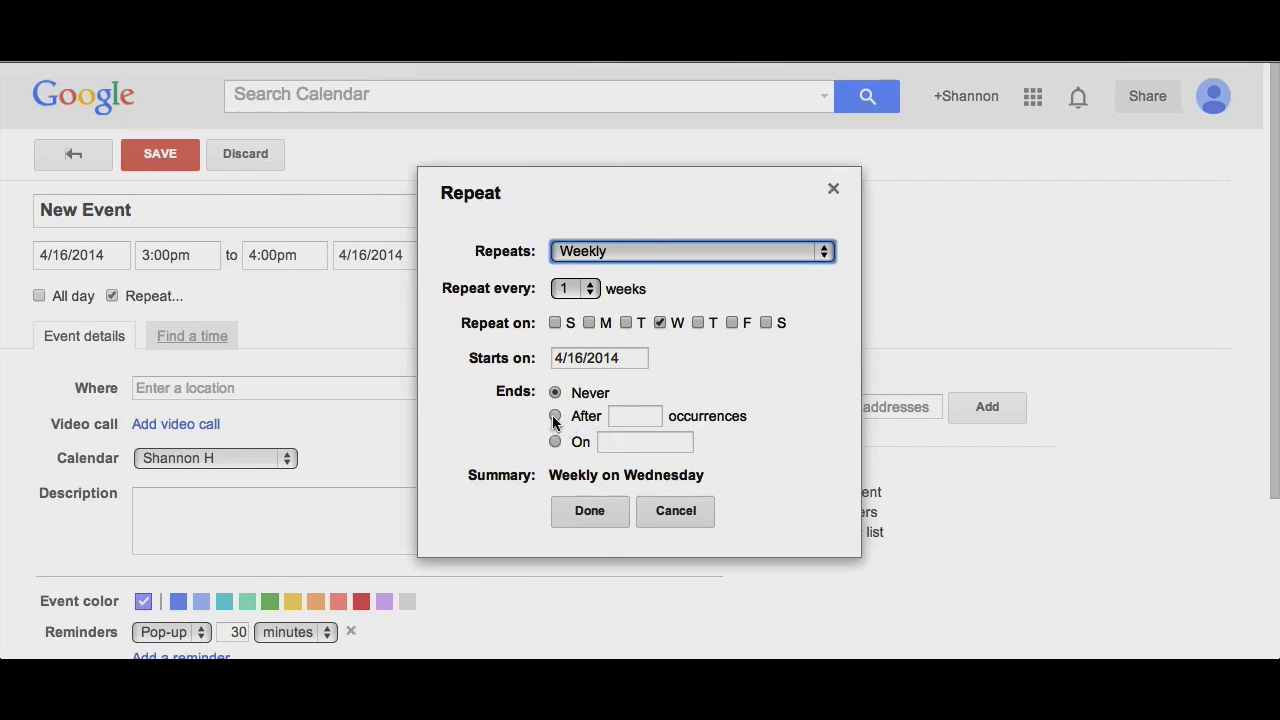
left_click(574, 530)
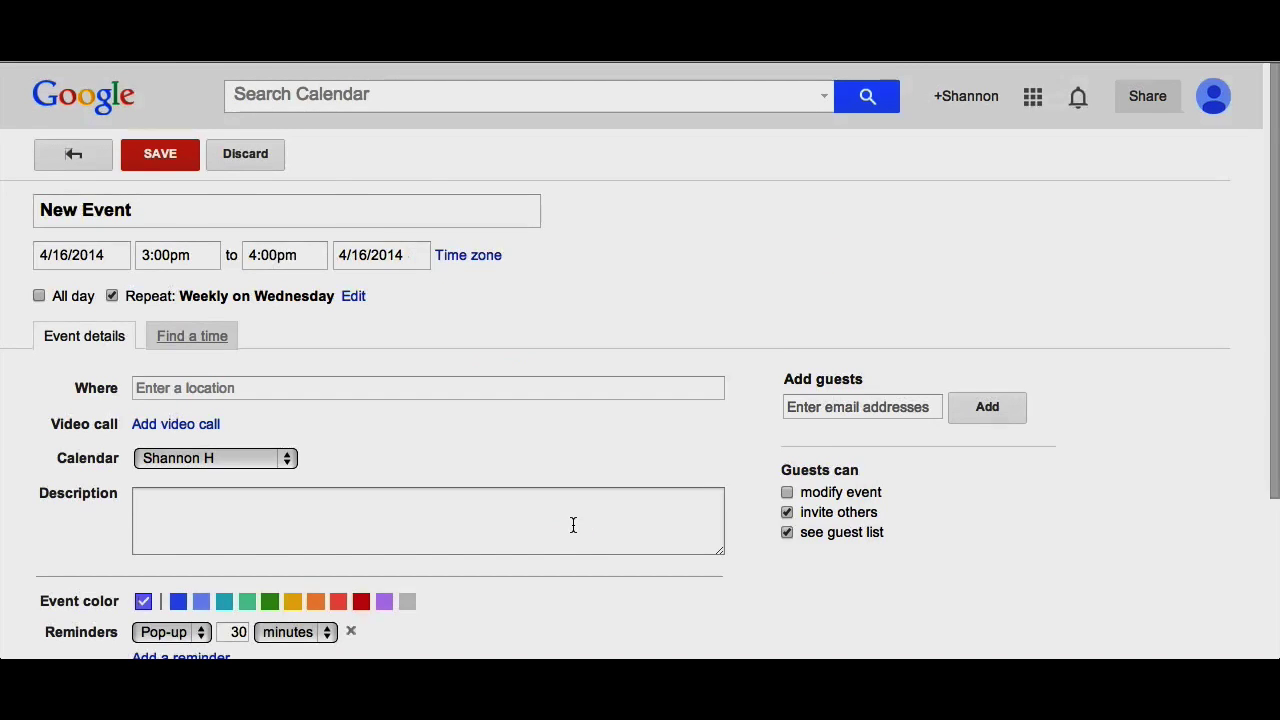
Set the event's location to "Library" without picking a suggested place
scroll(295, 372, "down", 2)
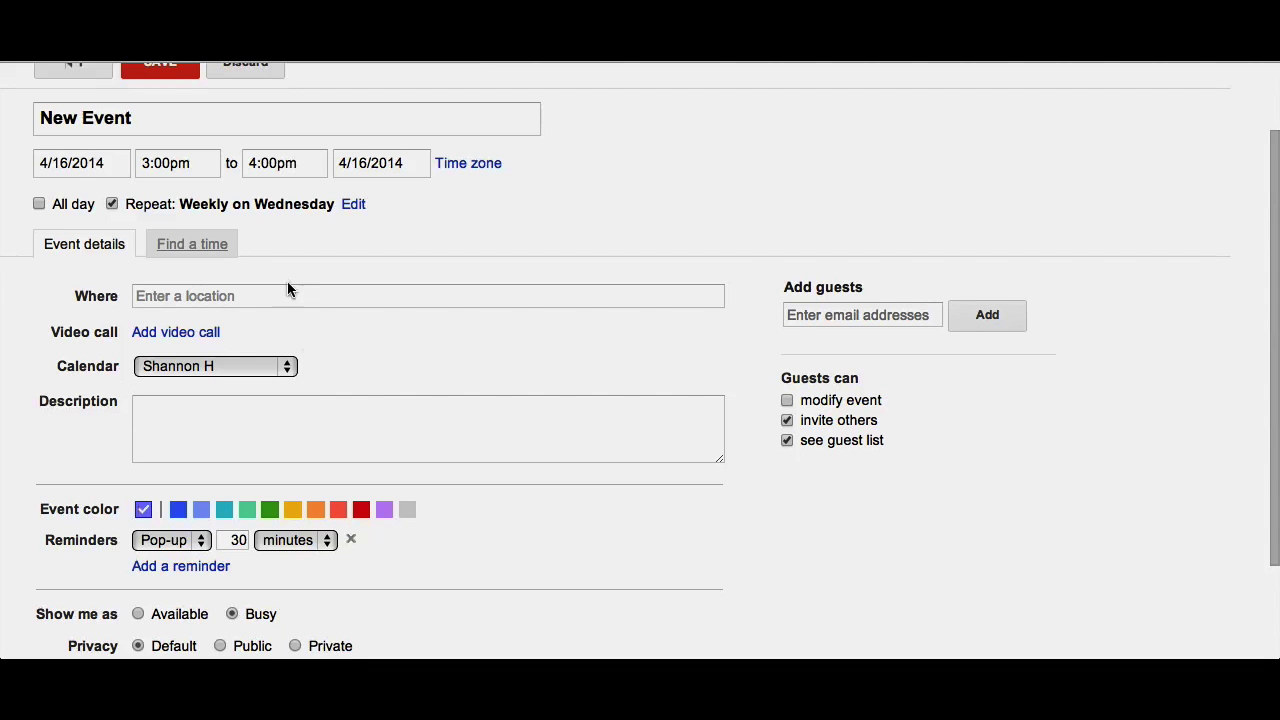
left_click(153, 293)
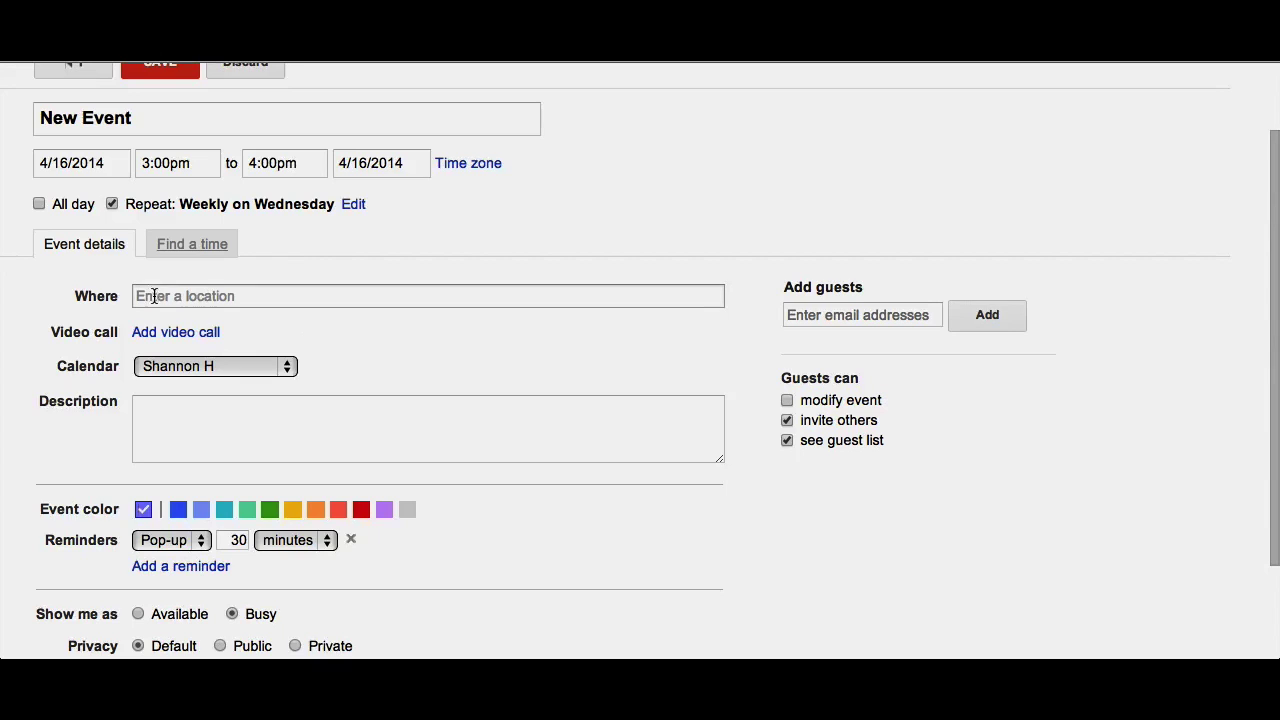
type("Library")
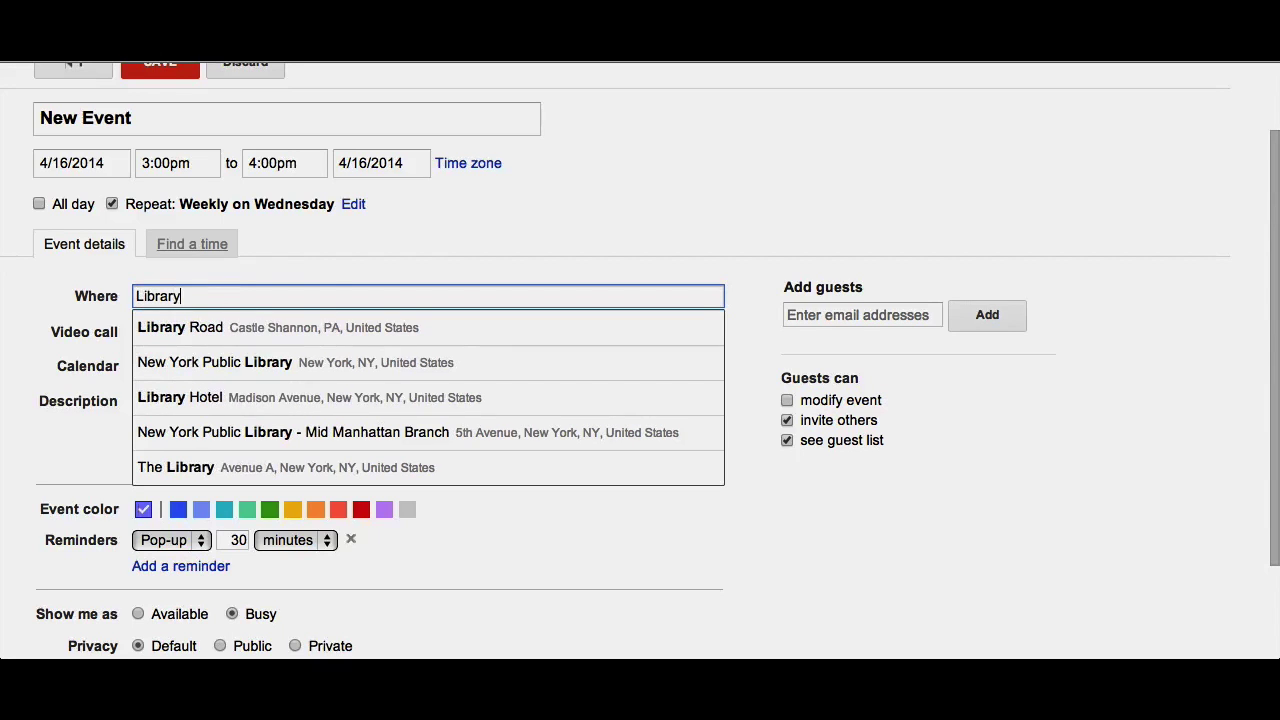
left_click(309, 280)
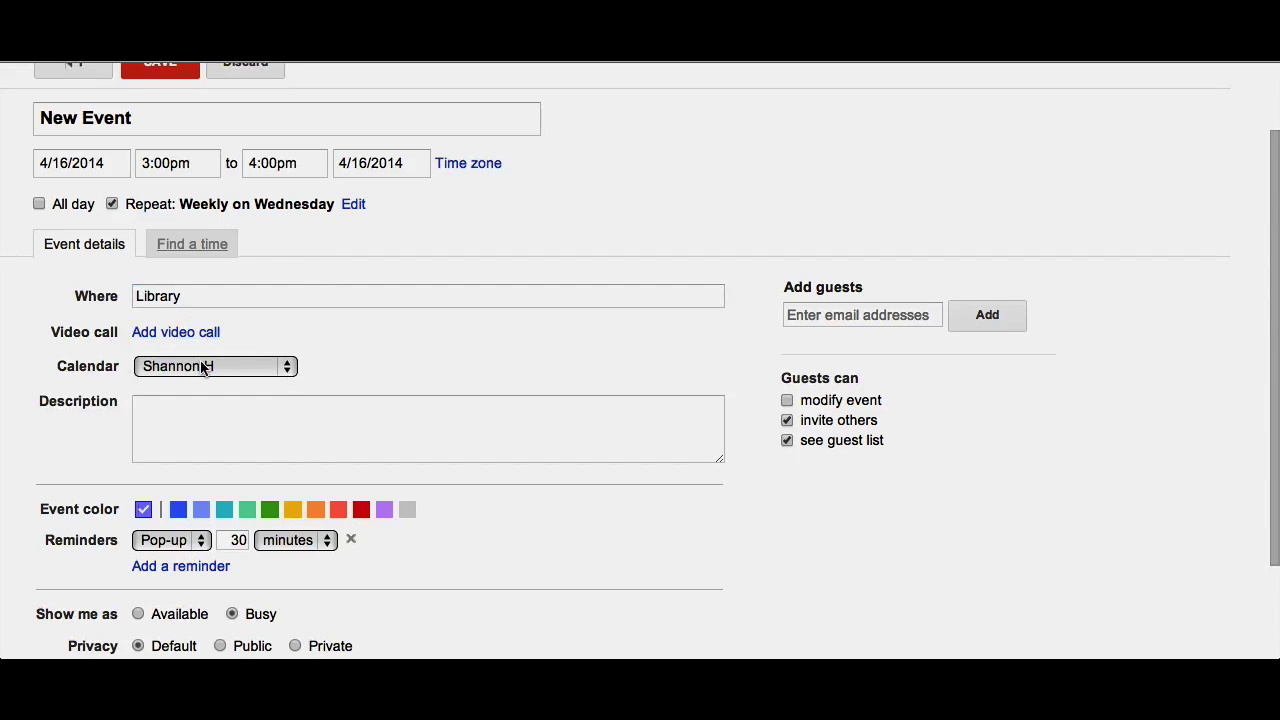
Assign the event to the Homework Calendar and enter "Read Chapter 1" as its description
left_click(290, 368)
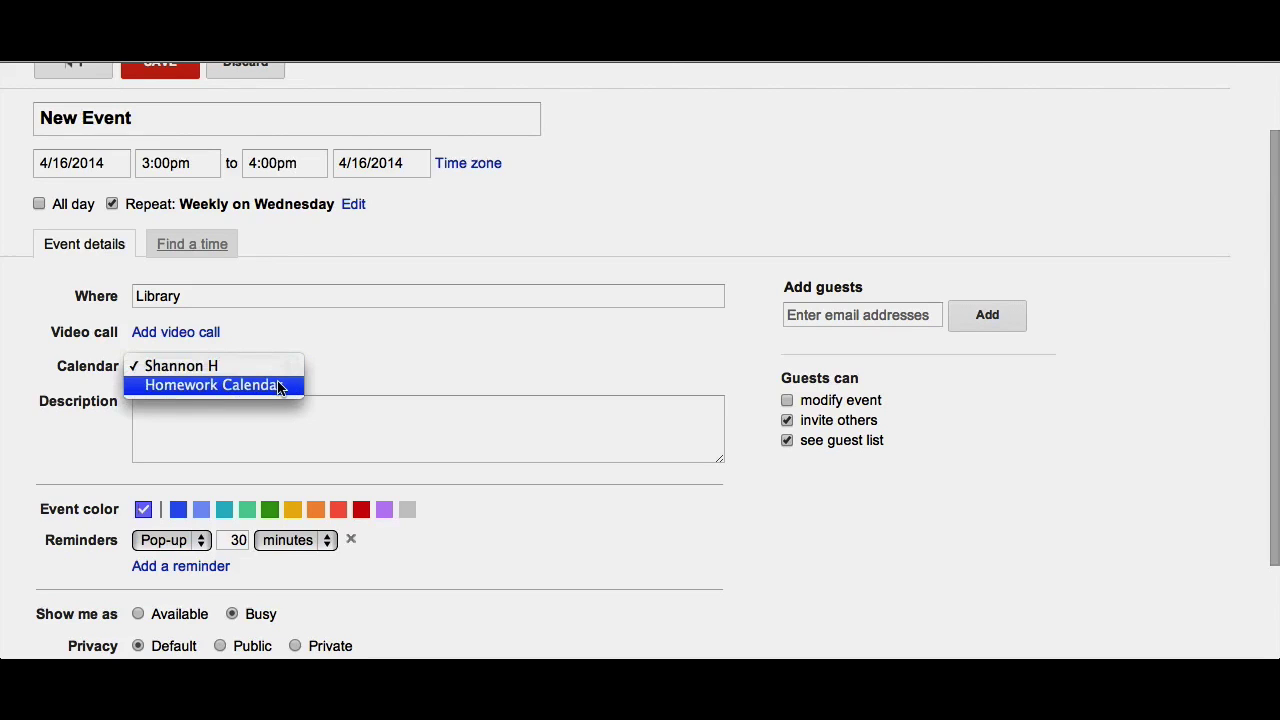
left_click(280, 384)
left_click(205, 410)
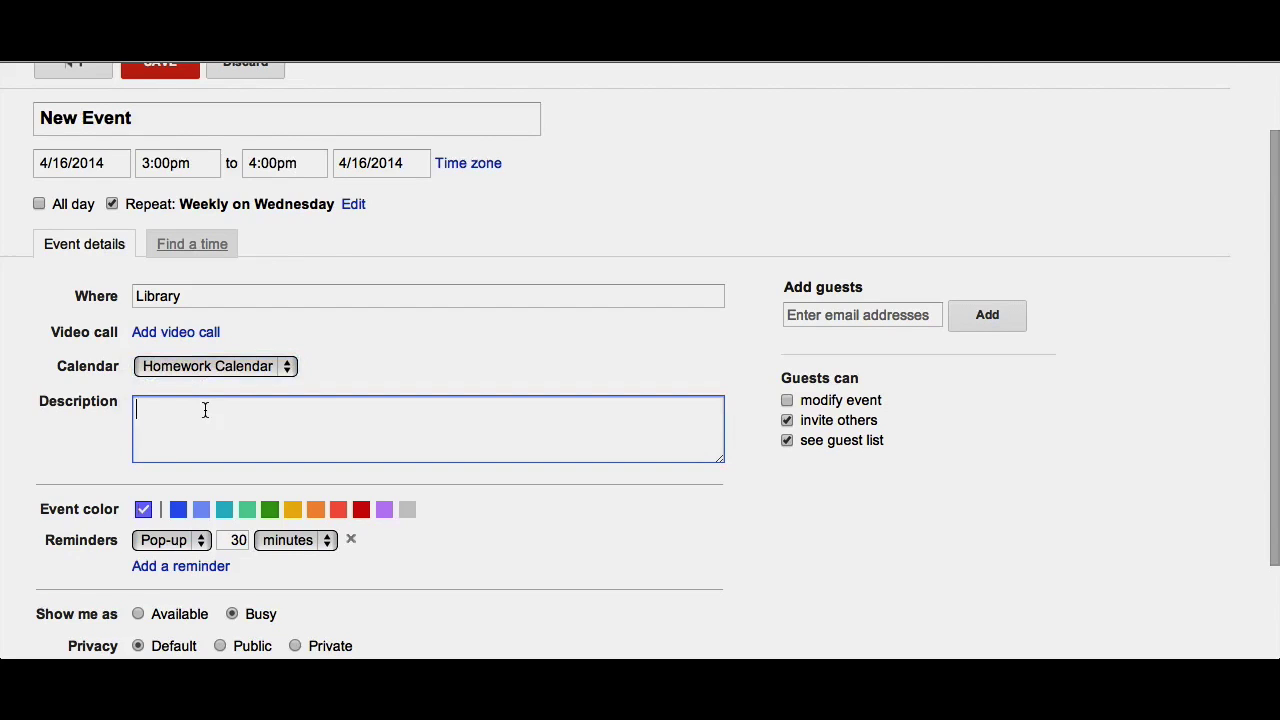
type("Read Chapter 1")
Check the reminder's type and time unit choices, keep it as a 30-minute pop-up, and add a second pop-up reminder at 10 minutes
scroll(385, 392, "down", 1)
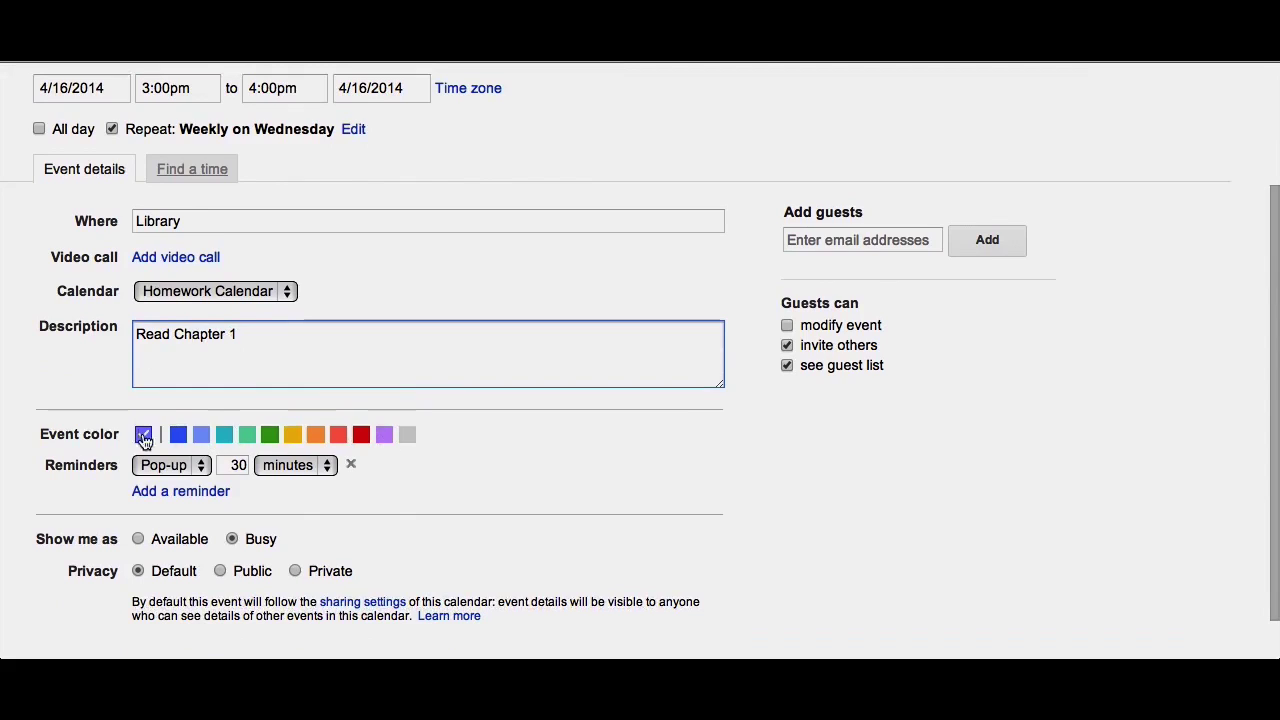
left_click(198, 466)
left_click(199, 466)
left_click(194, 466)
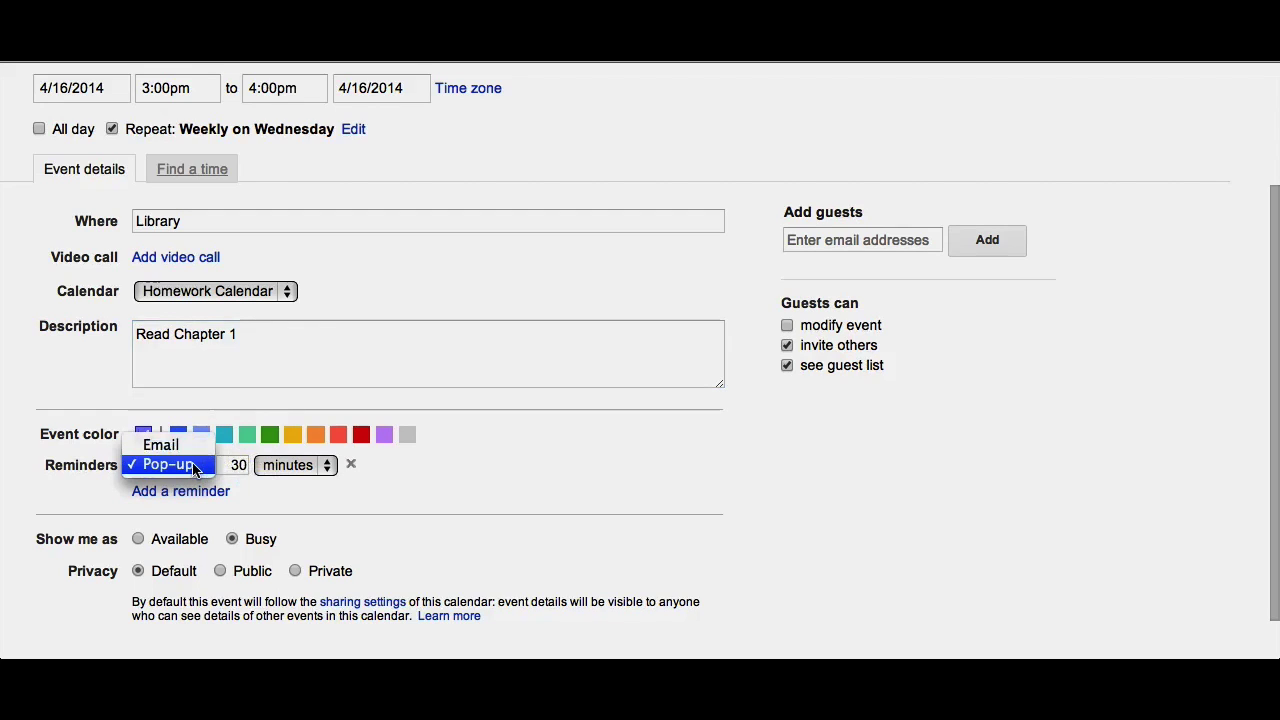
left_click(194, 466)
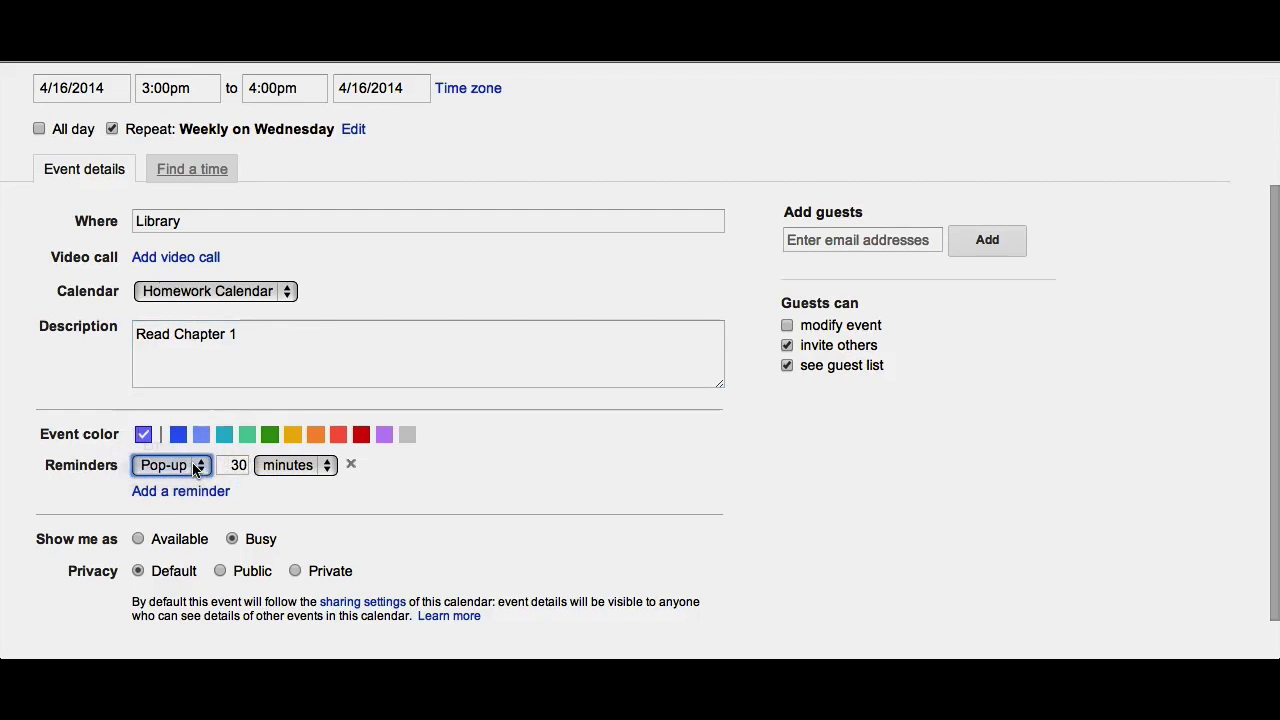
left_click(262, 470)
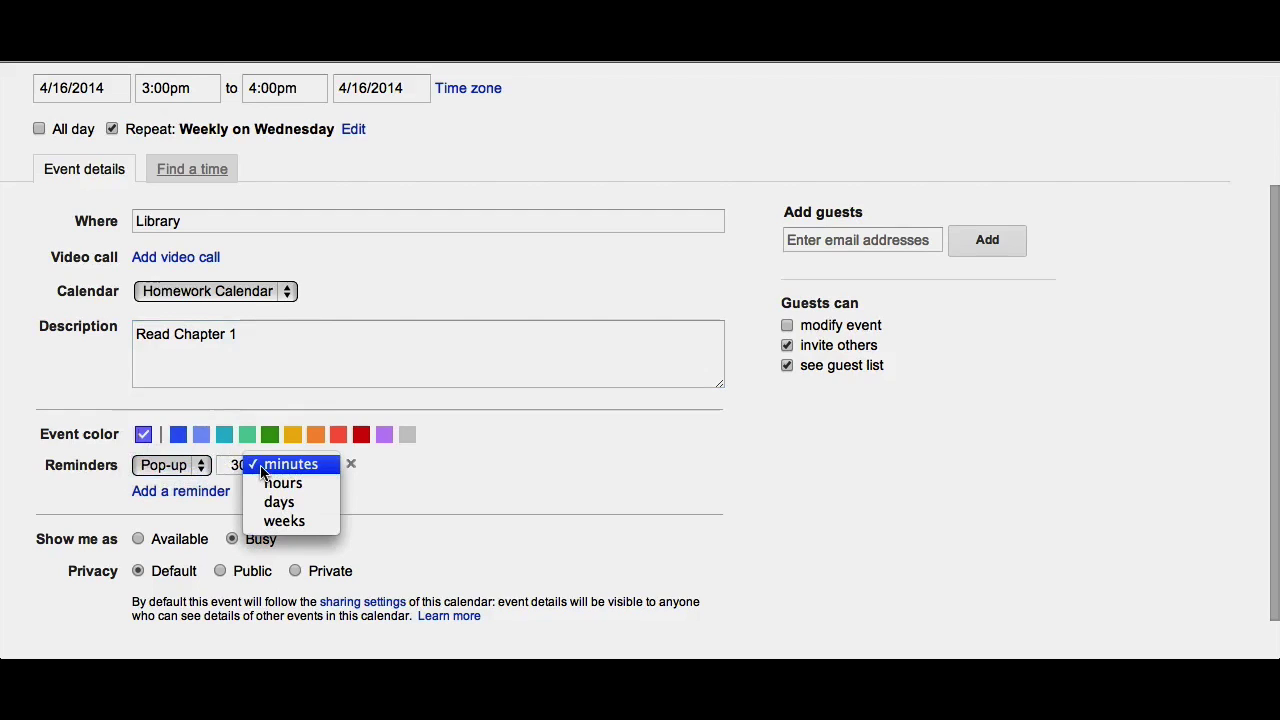
left_click(236, 470)
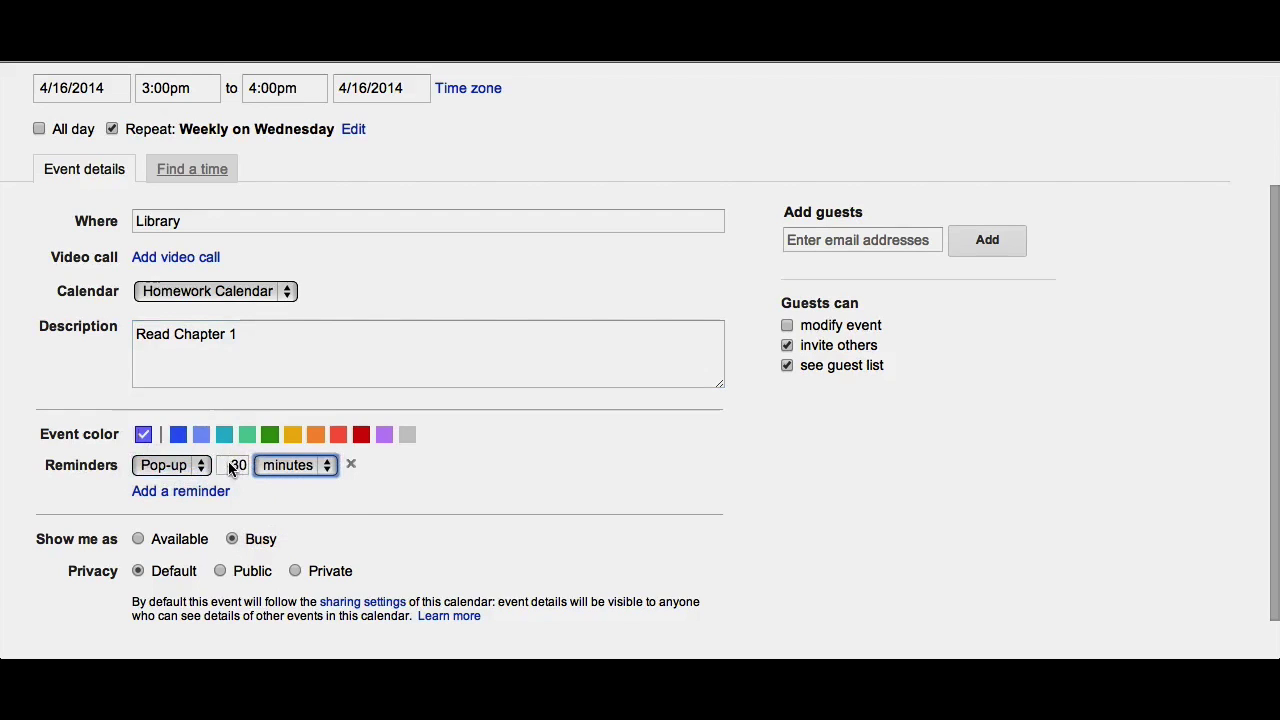
left_click(175, 491)
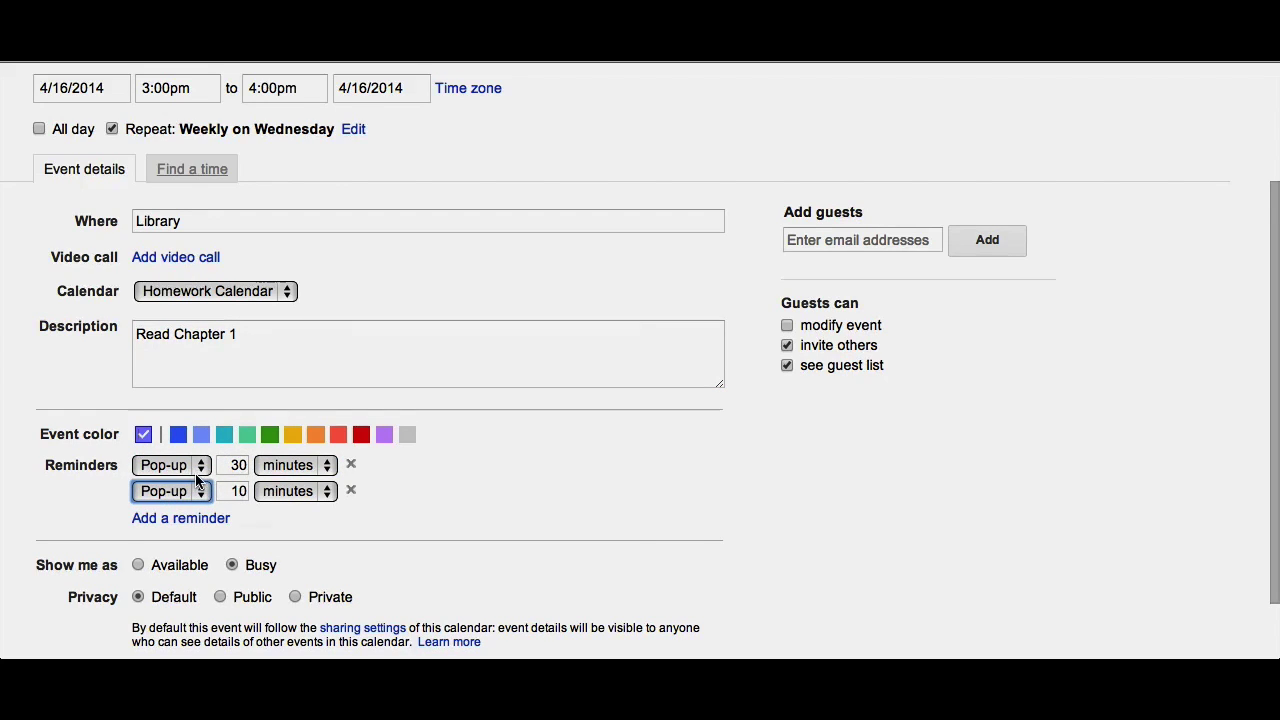
Review the event's availability and privacy options, and add a guest by picking the suggested Gmail contact
scroll(197, 481, "down", 2)
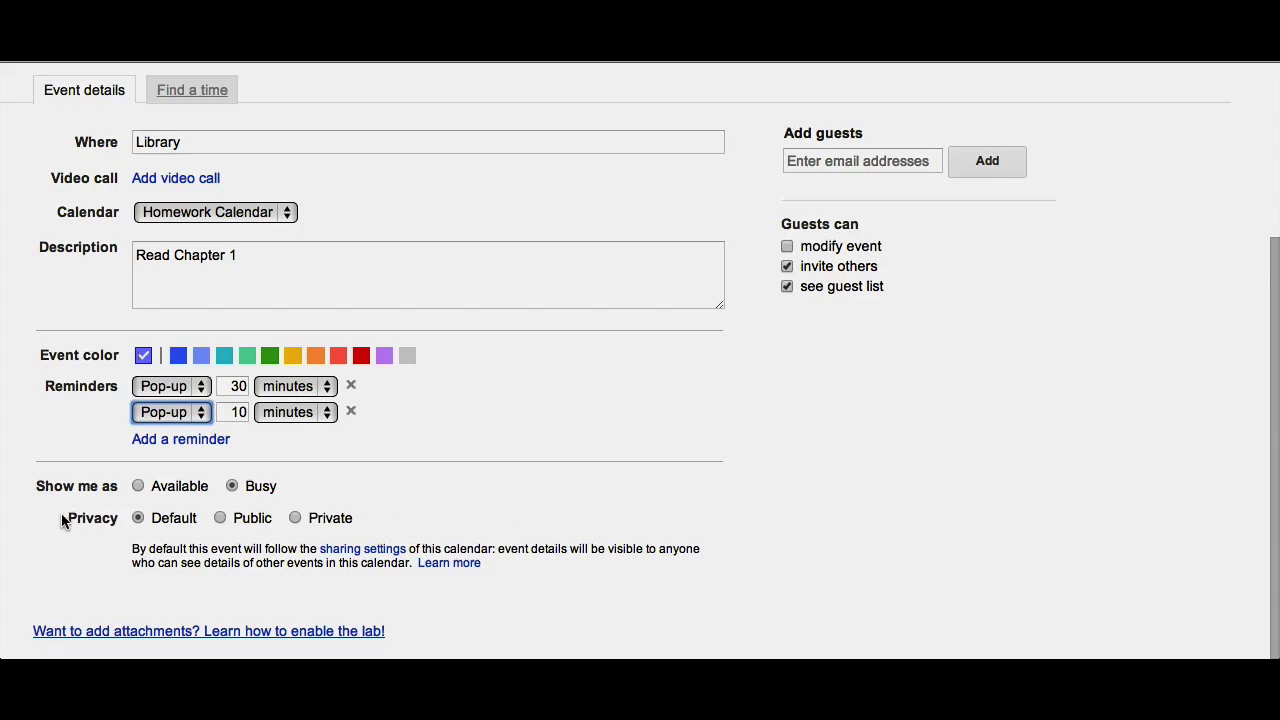
scroll(600, 420, "up", 1)
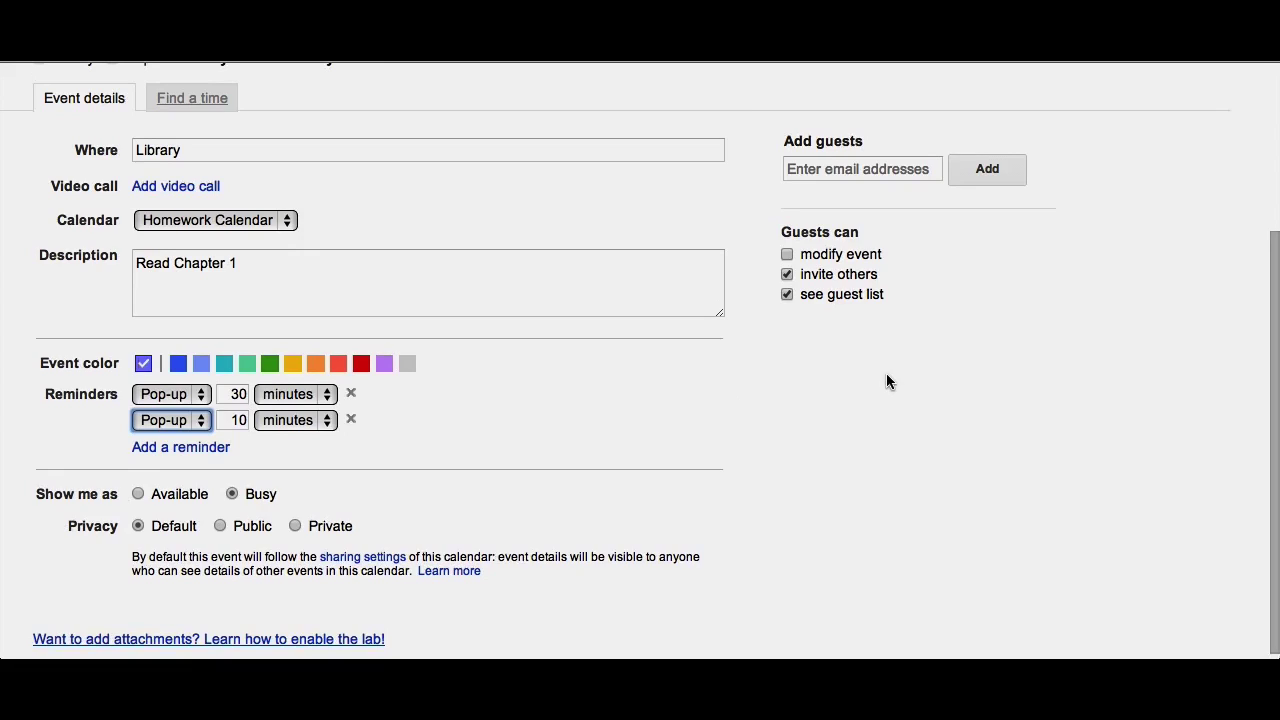
scroll(886, 381, "up", 3)
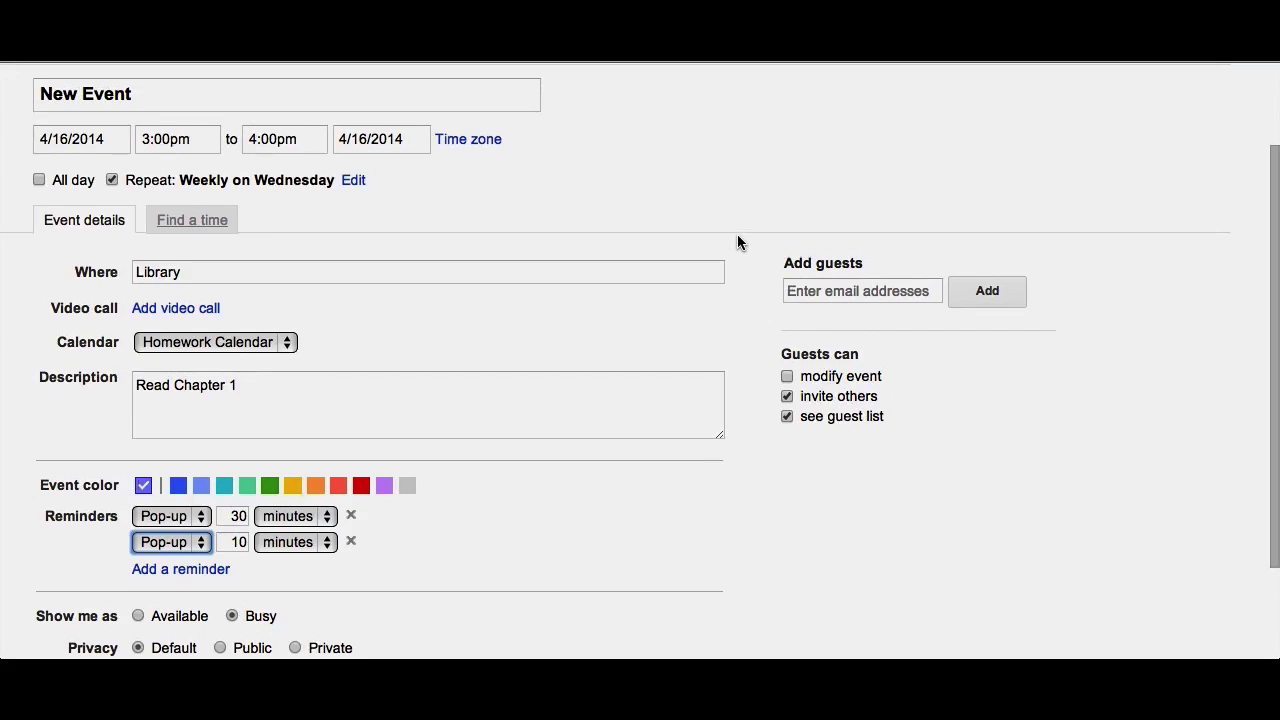
left_click(815, 288)
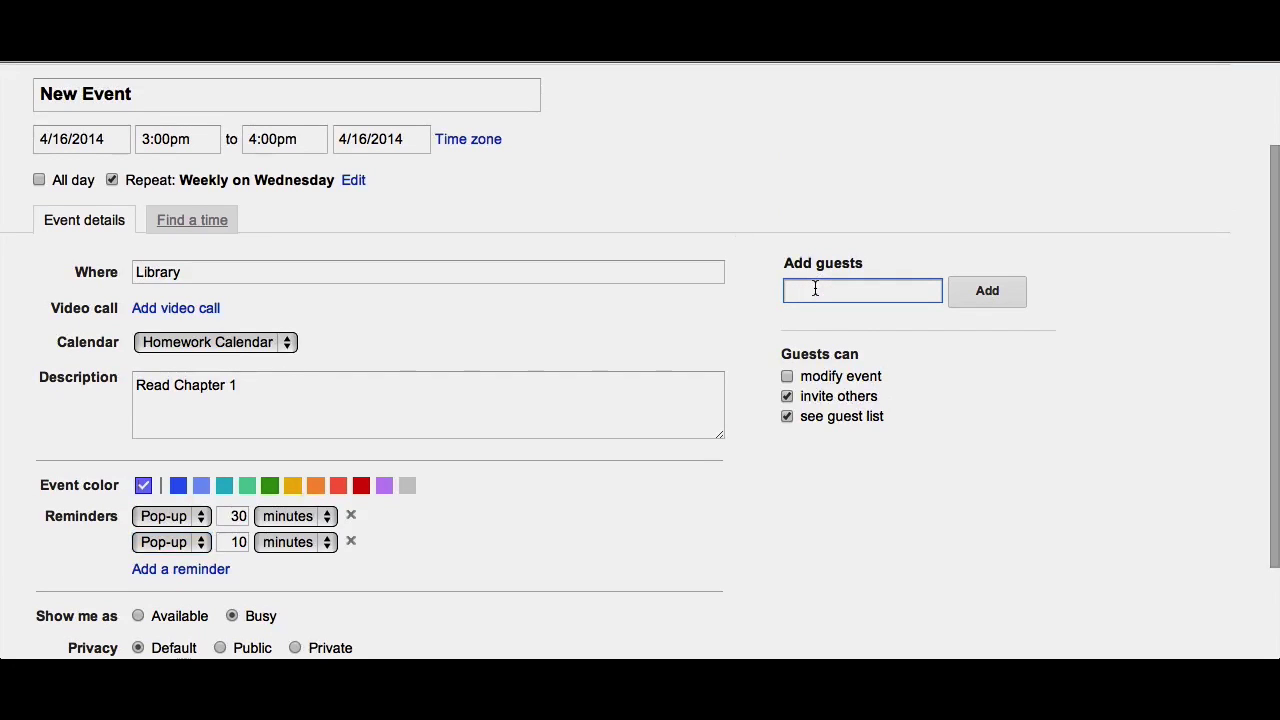
type("sh")
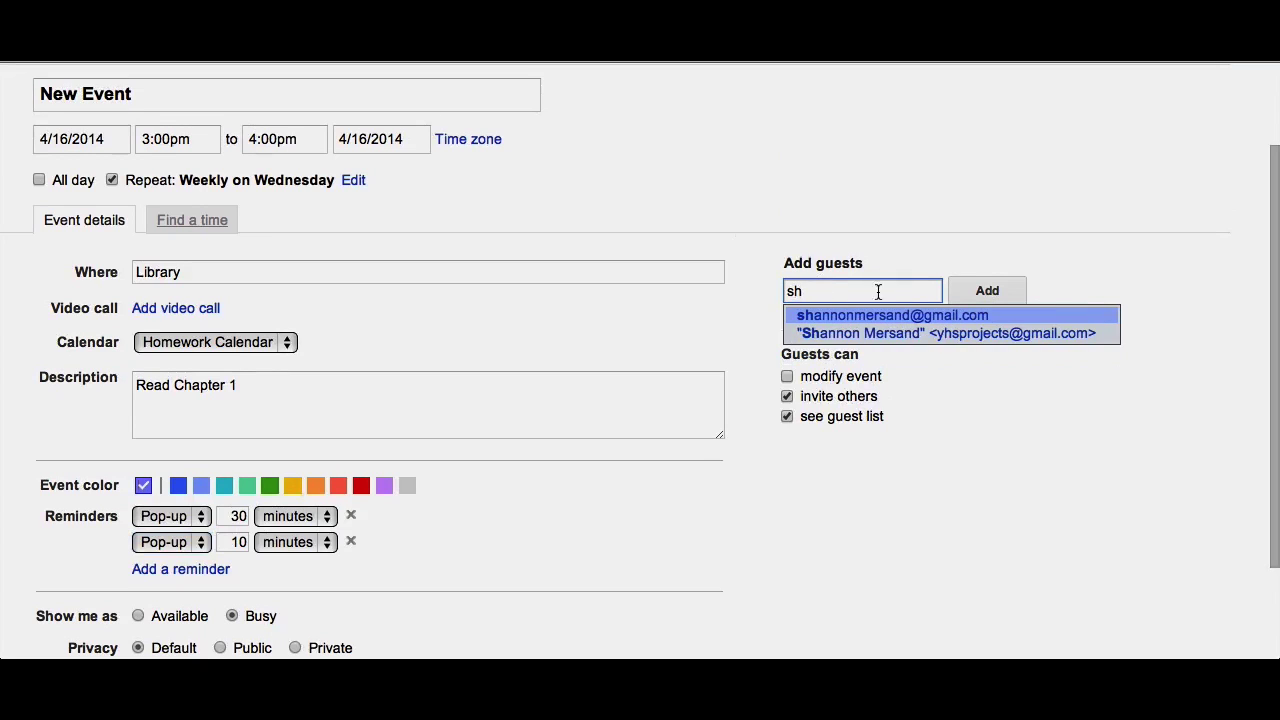
left_click(884, 315)
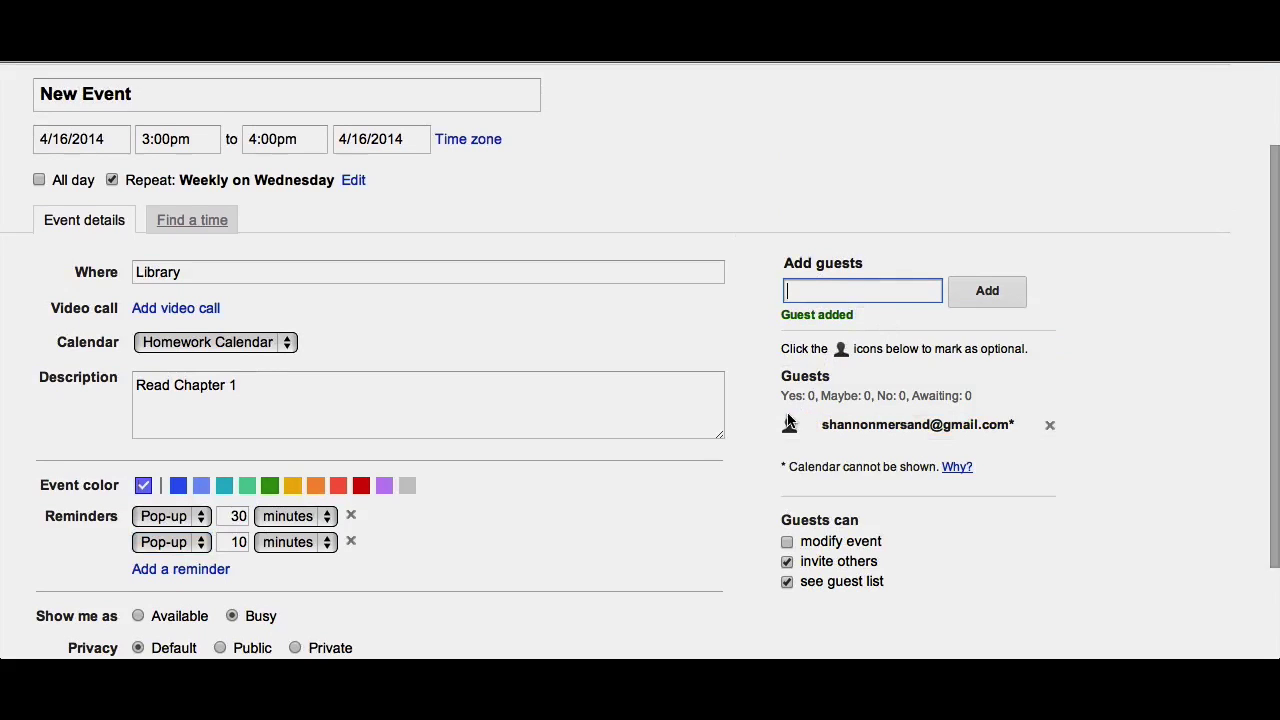
Remove the guests' permission to invite others to the event
scroll(787, 413, "down", 2)
scroll(787, 413, "down", 1)
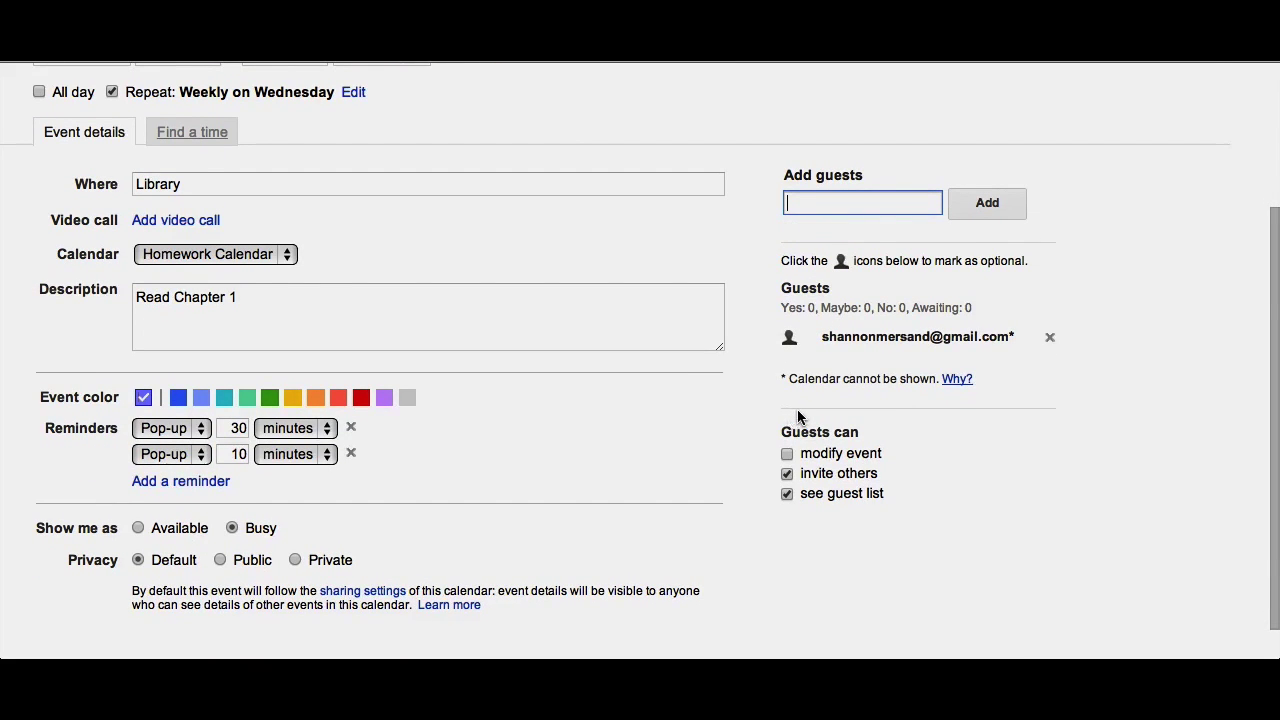
left_click(788, 475)
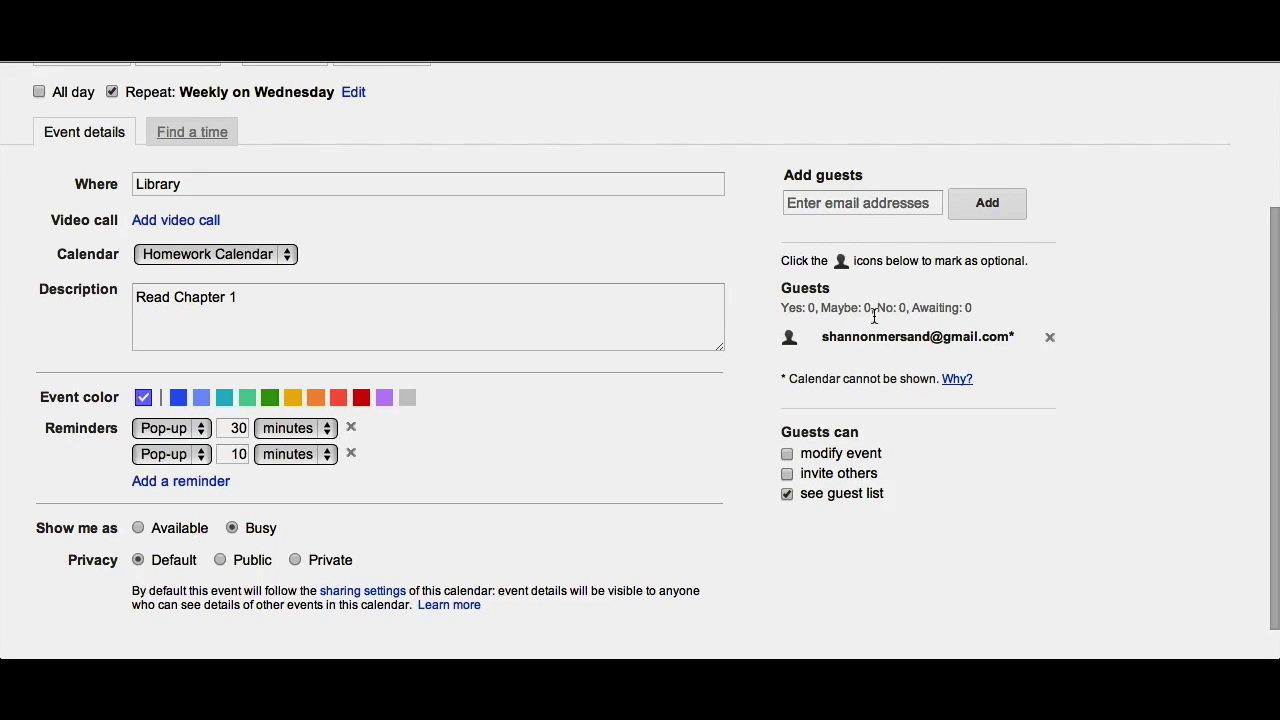
Save the event and send the invitation to the guest
scroll(866, 330, "down", 1)
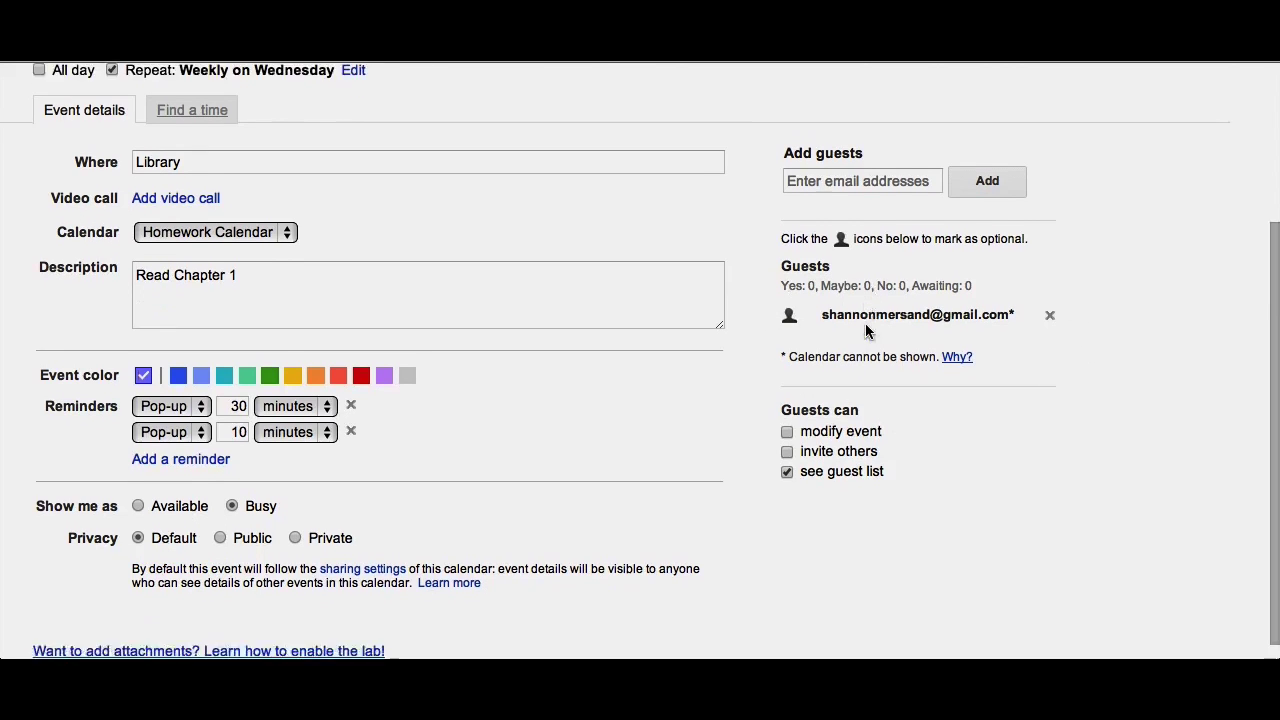
scroll(866, 330, "up", 3)
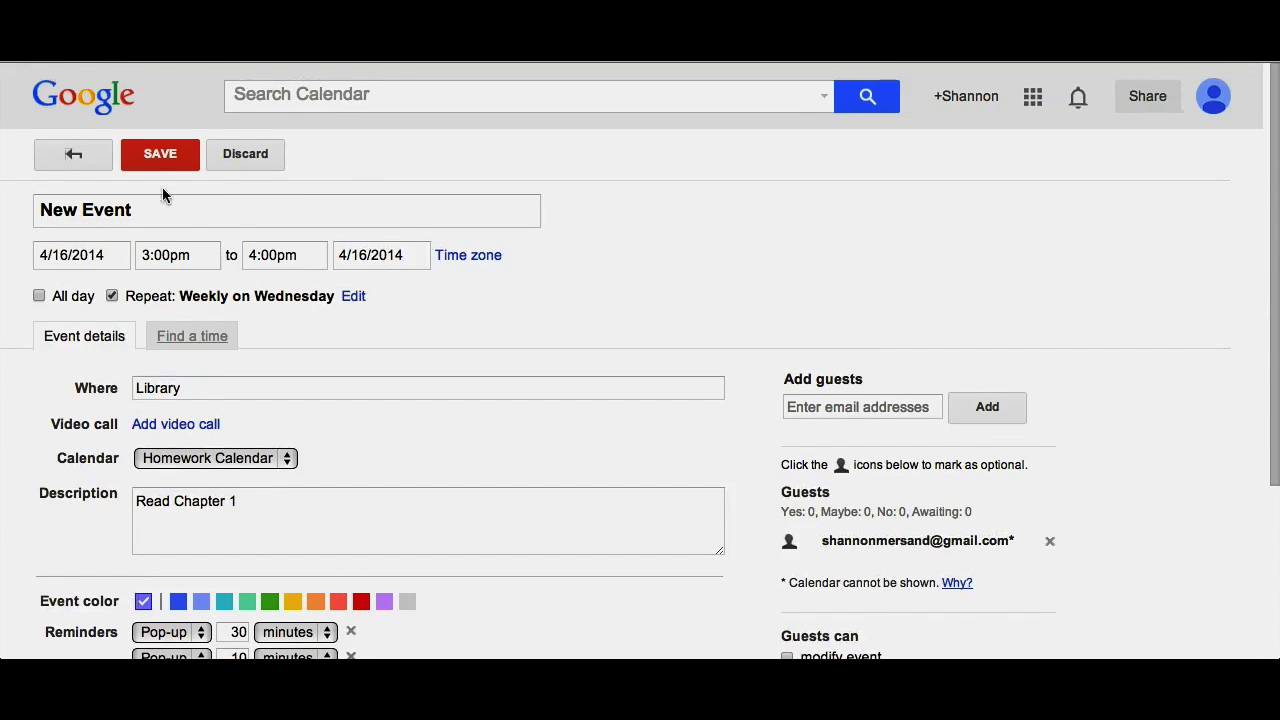
left_click(158, 162)
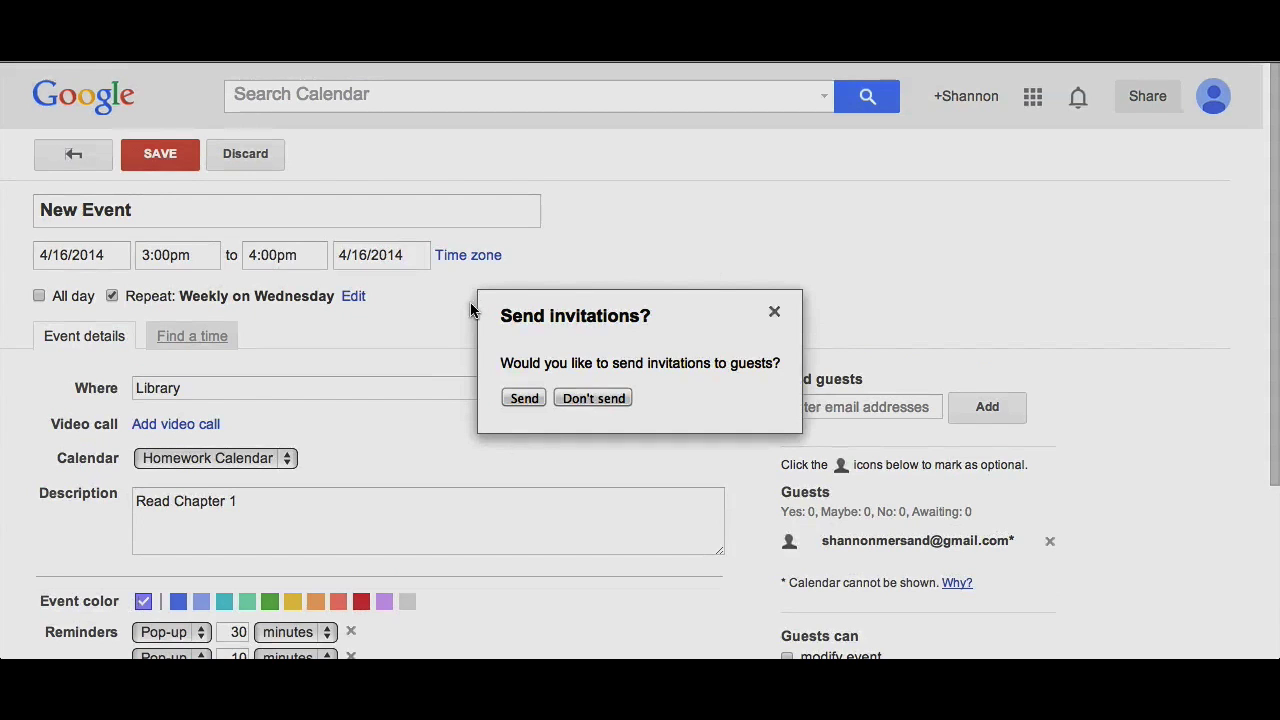
left_click(530, 401)
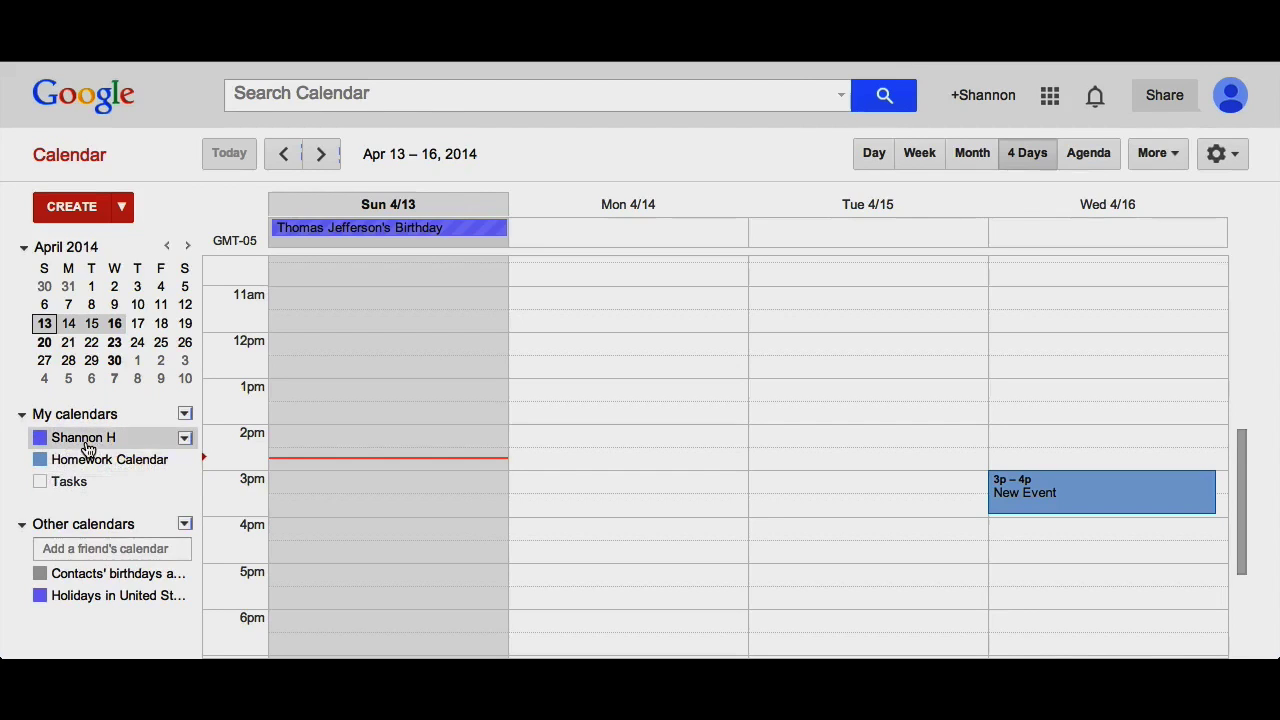
Try hiding and showing the personal calendar and the Homework Calendar in the calendar view
left_click(86, 444)
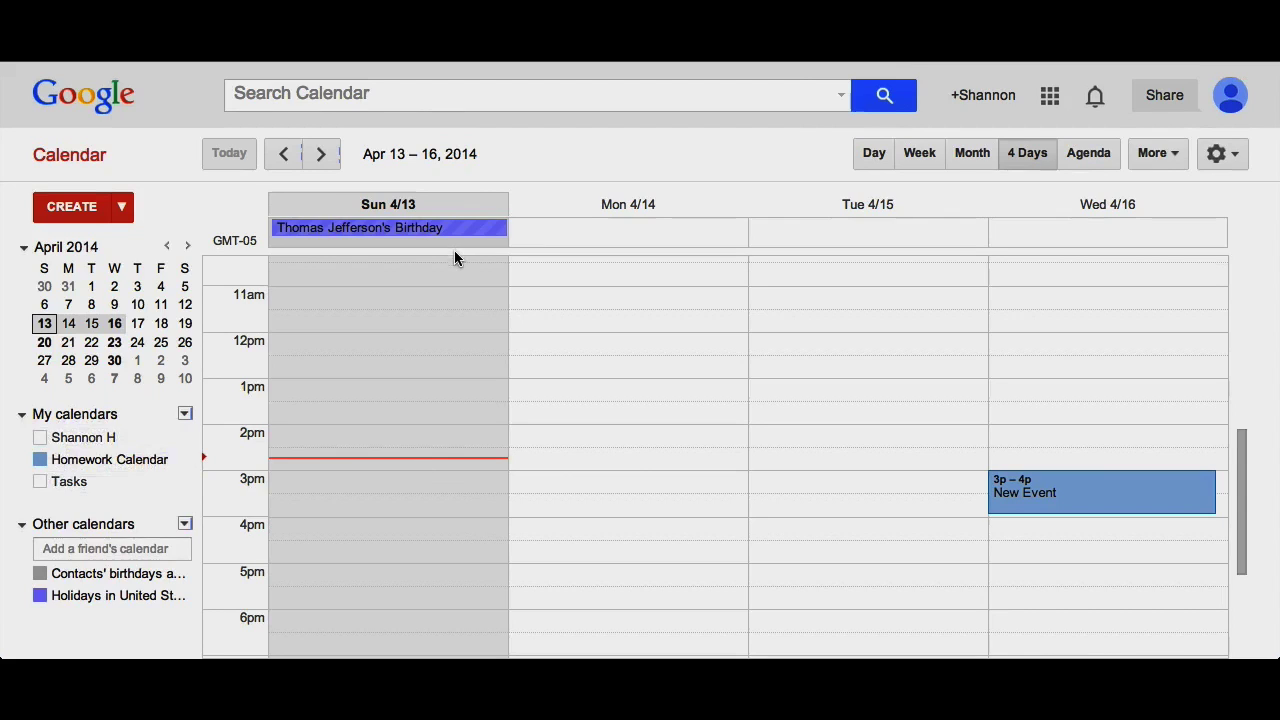
left_click(90, 441)
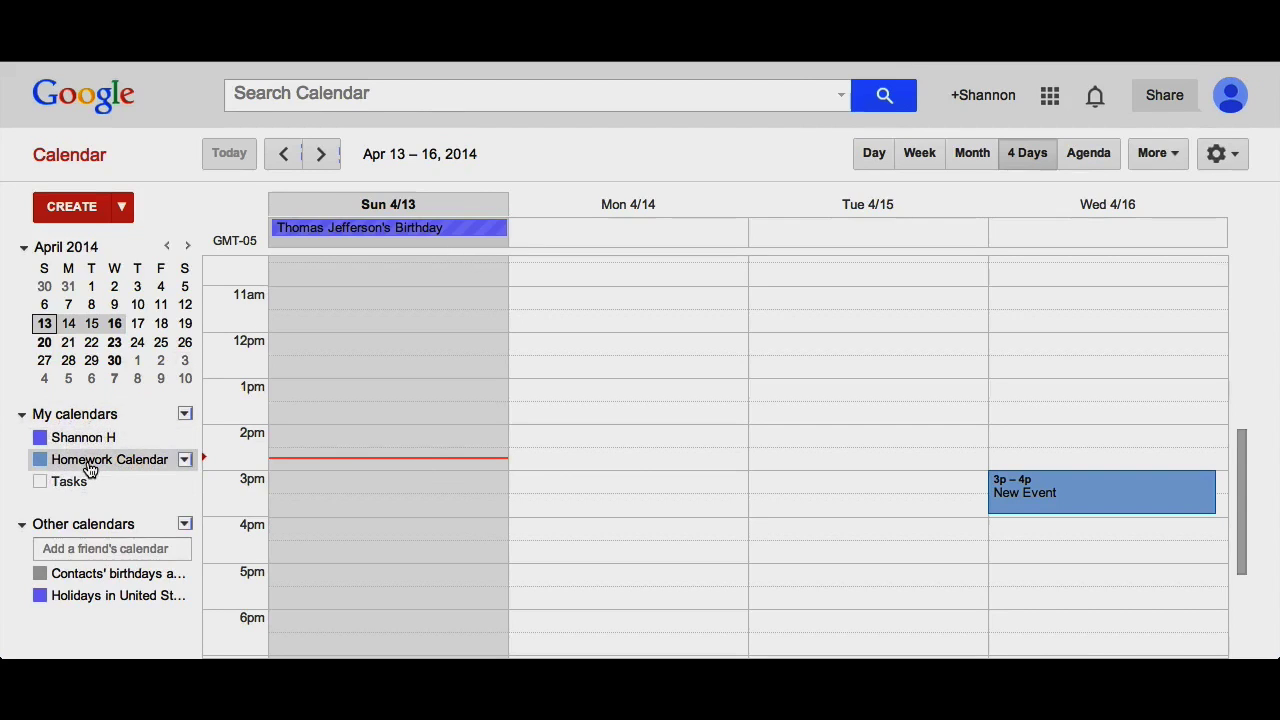
left_click(90, 470)
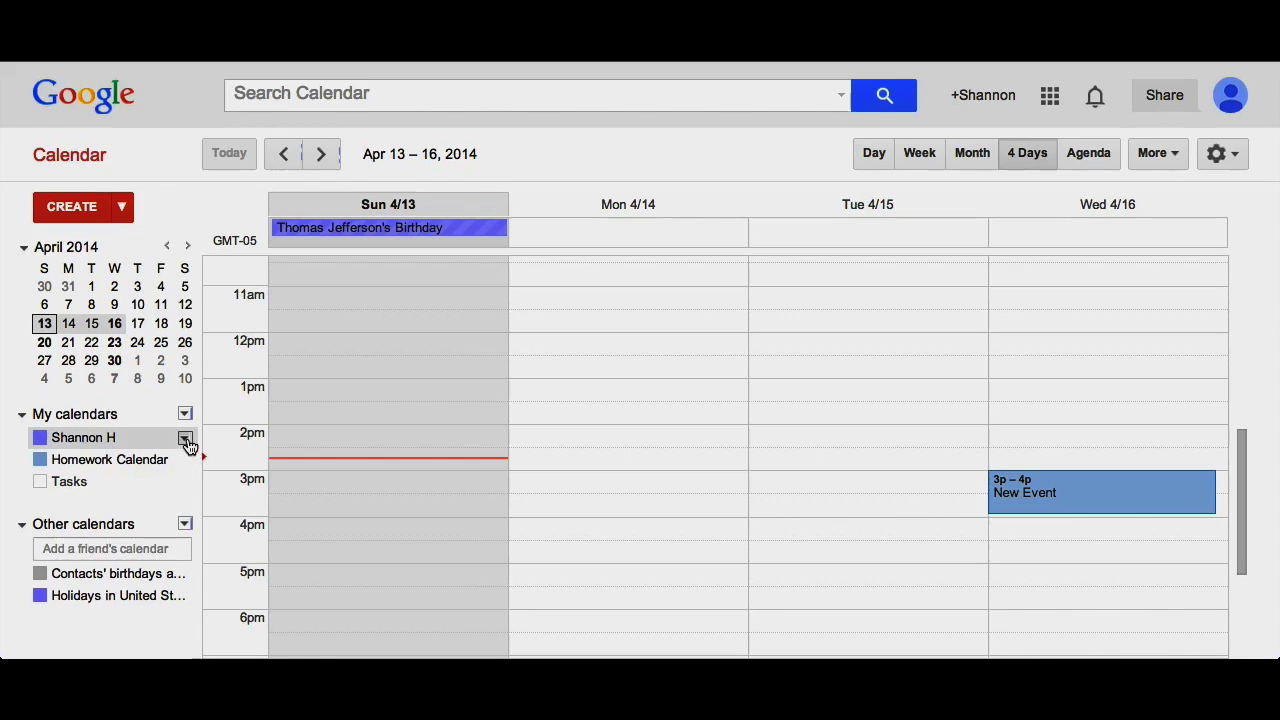
Open the personal calendar's settings and review its calendar details and sharing options
left_click(185, 440)
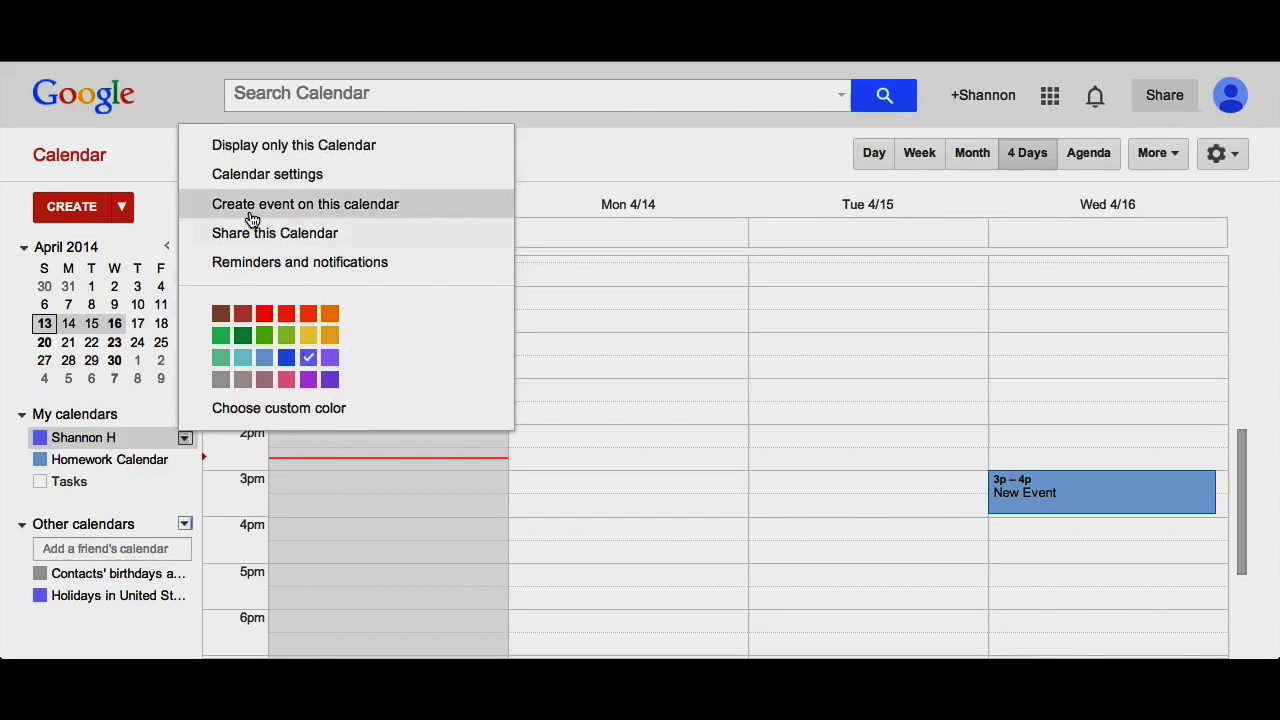
left_click(258, 175)
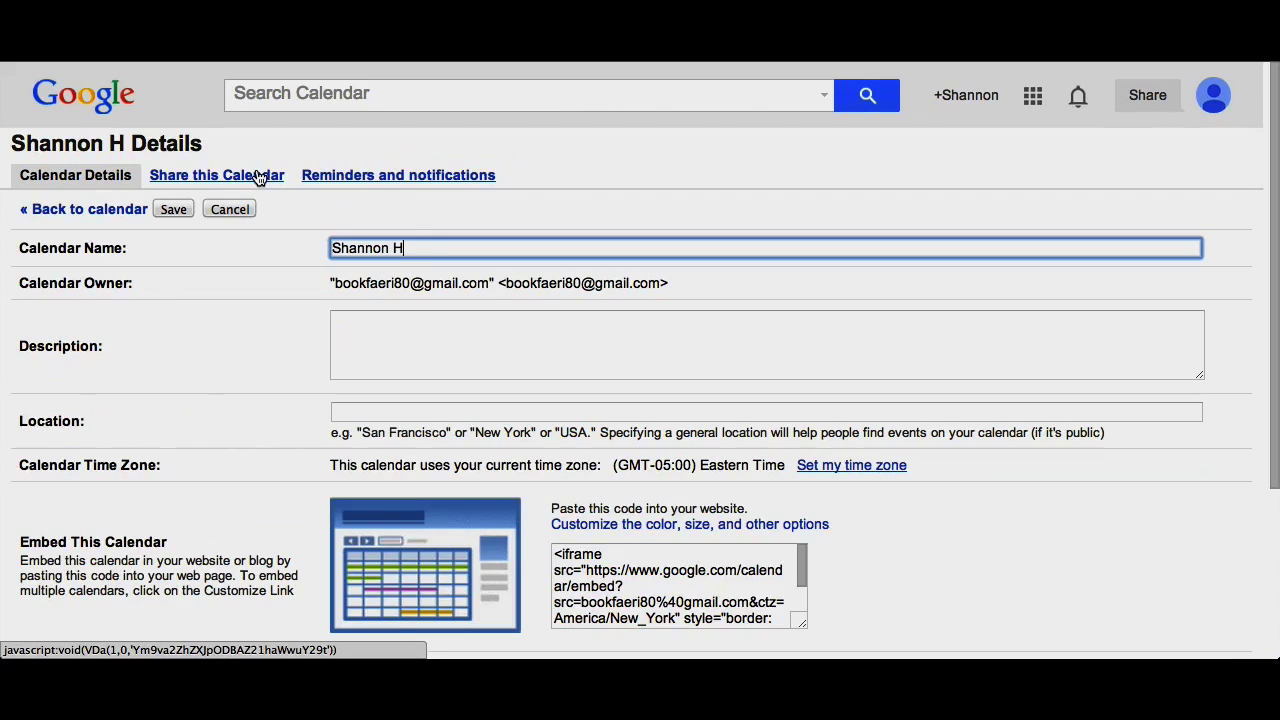
scroll(219, 337, "down", 1)
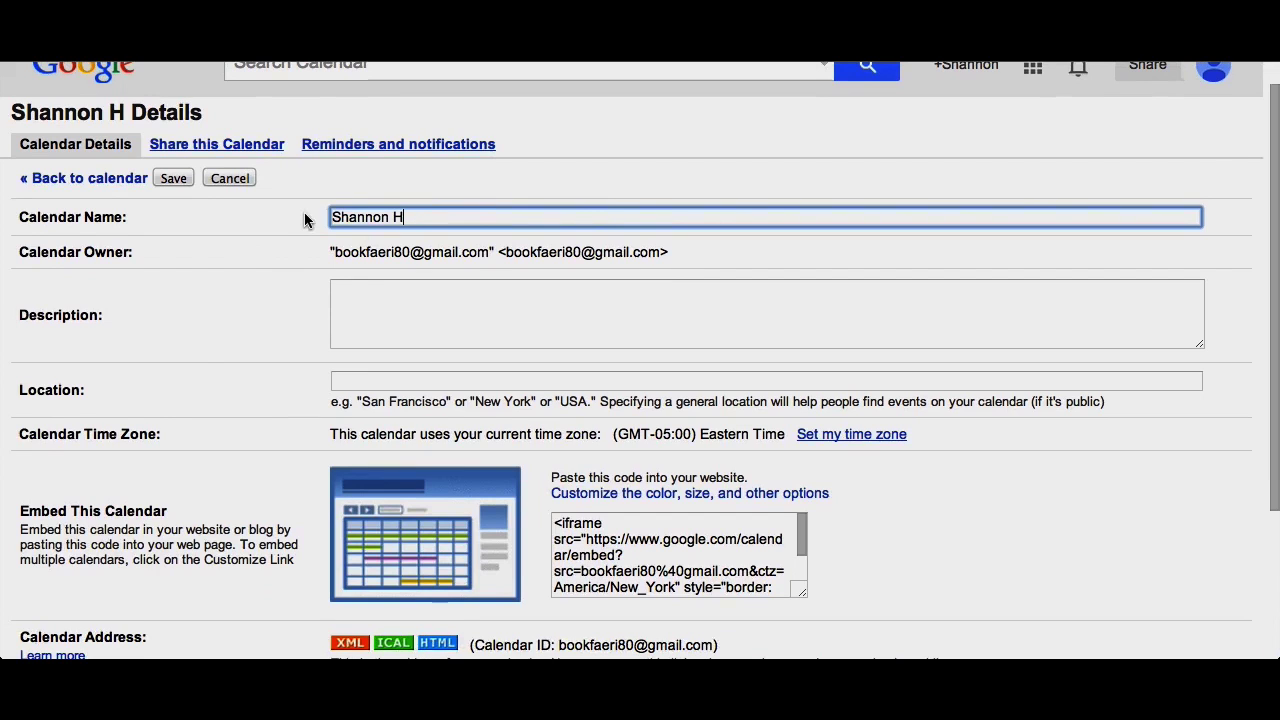
scroll(306, 220, "down", 3)
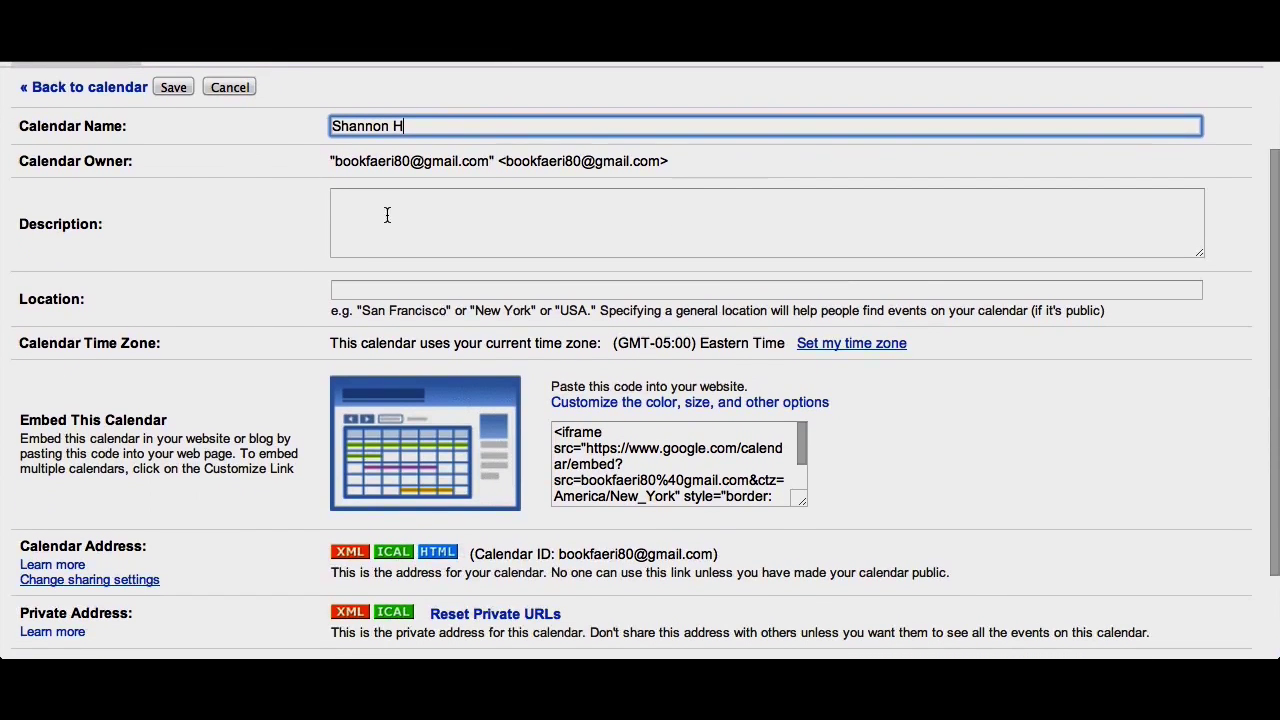
scroll(307, 320, "down", 3)
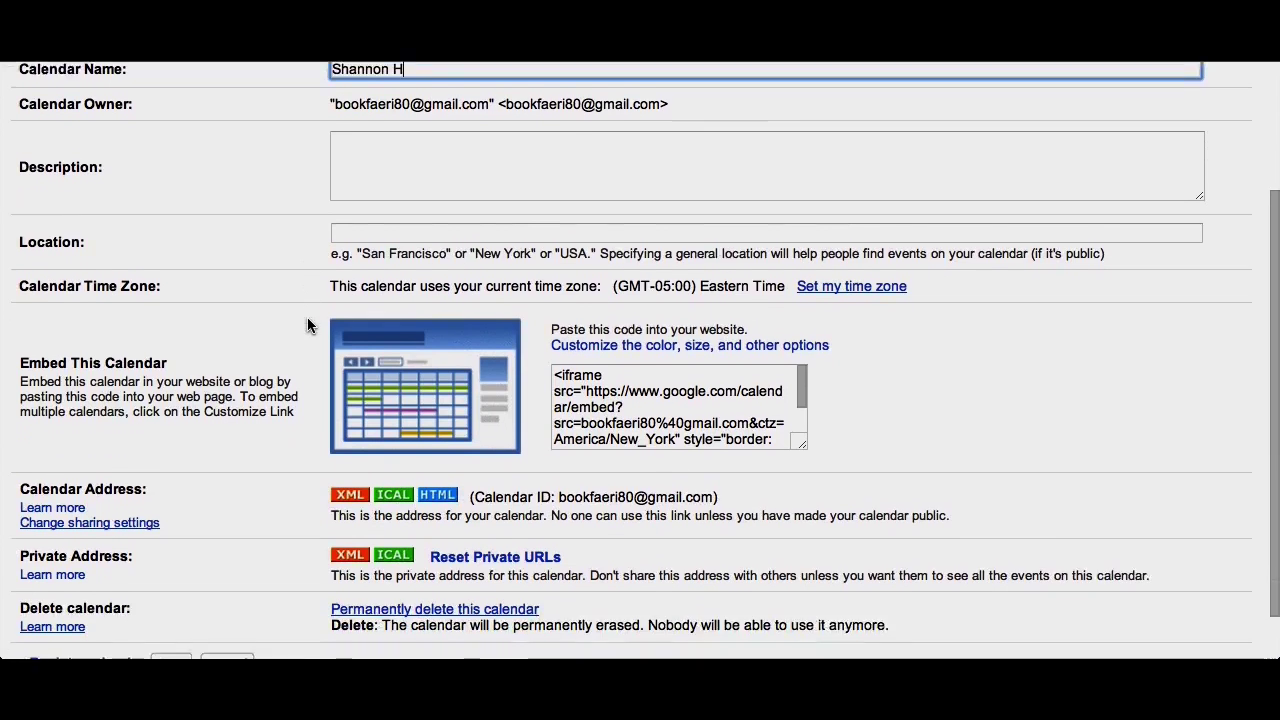
scroll(308, 322, "down", 2)
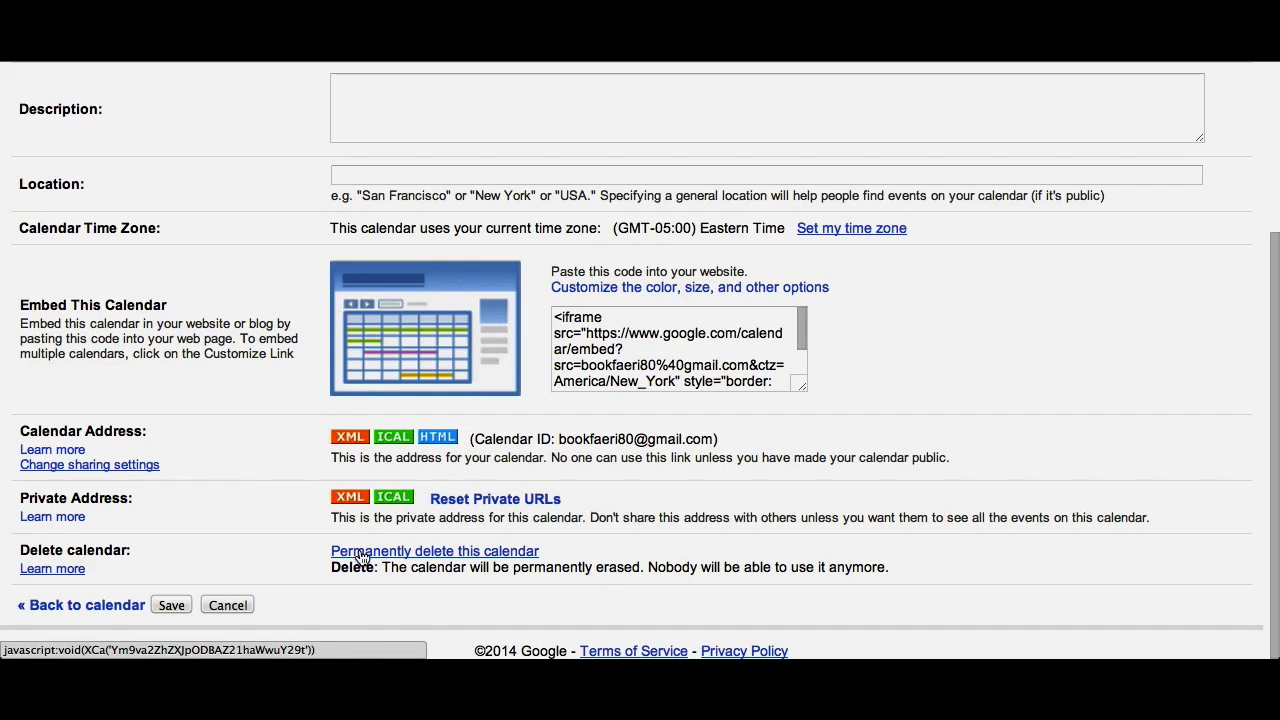
scroll(360, 556, "up", 3)
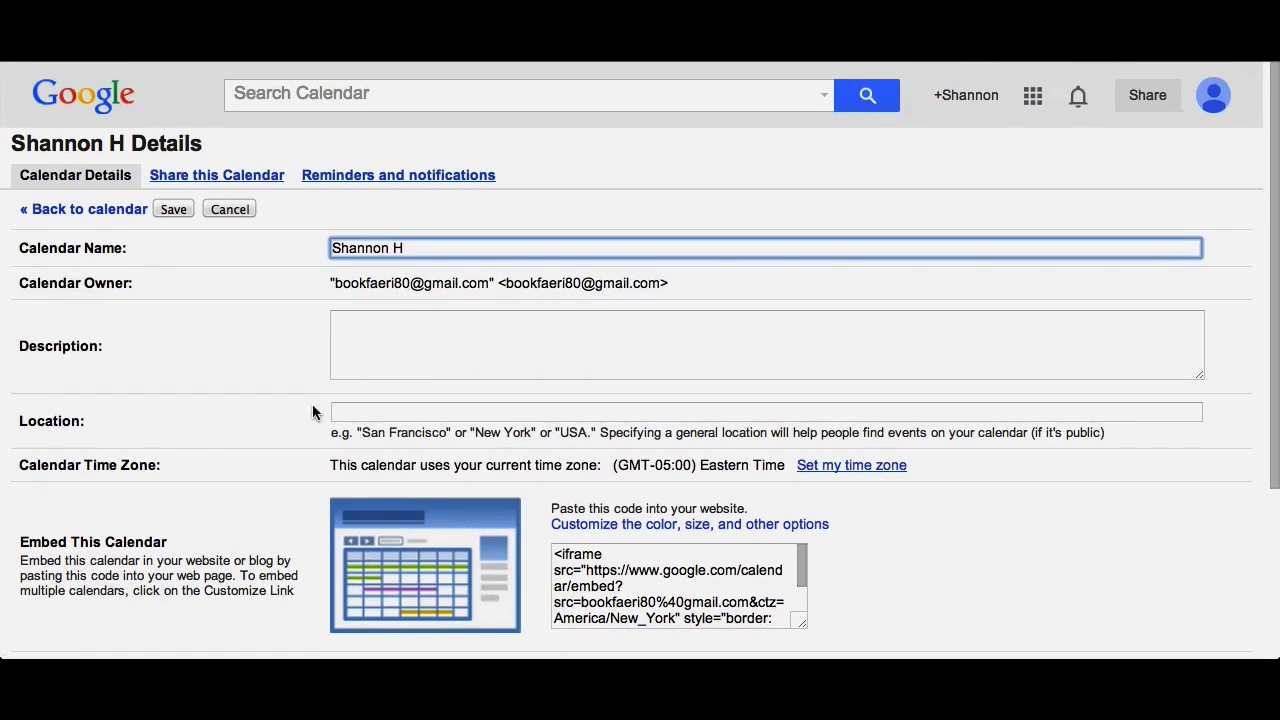
left_click(257, 183)
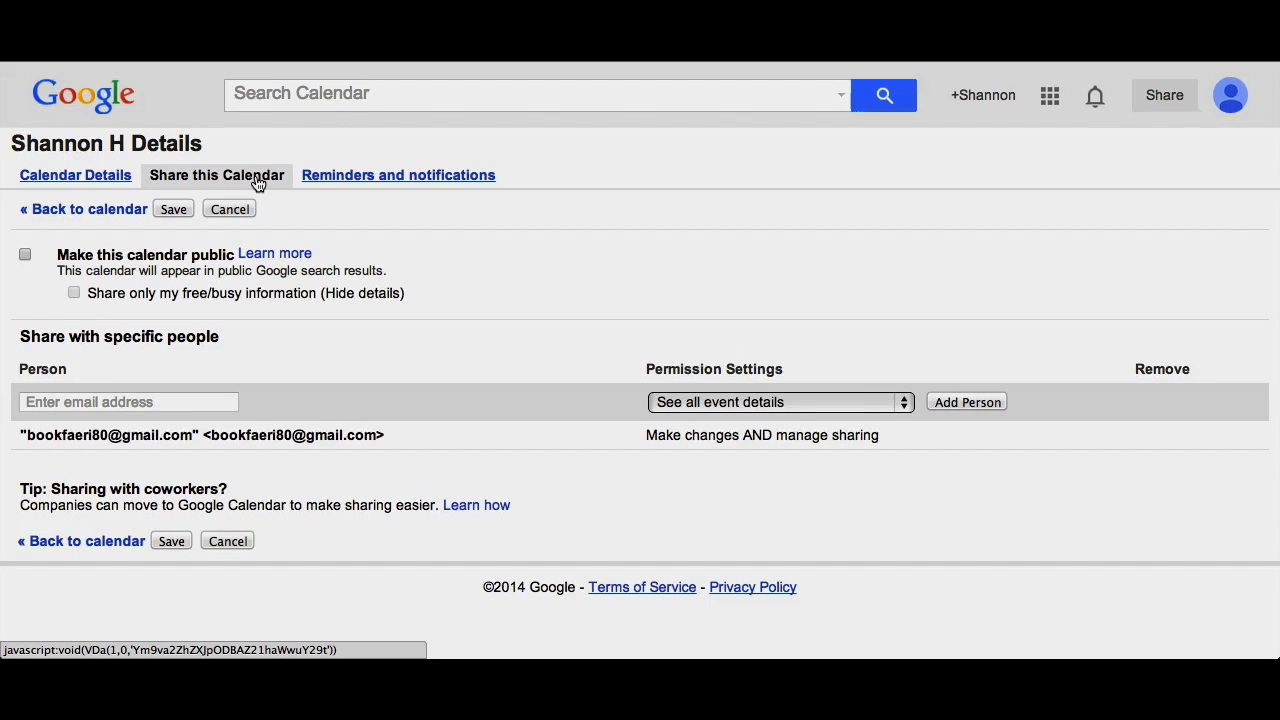
Review the personal calendar's default event reminder, checking the available reminder methods and time units
left_click(369, 176)
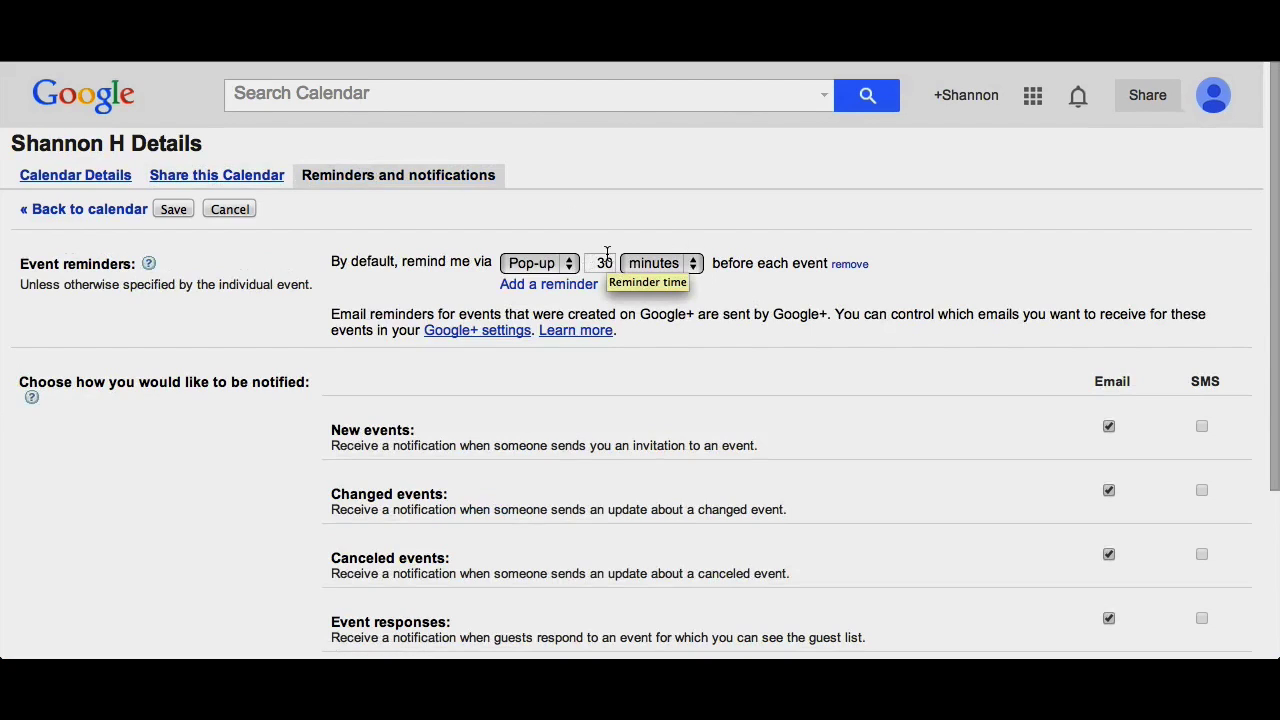
left_click(564, 264)
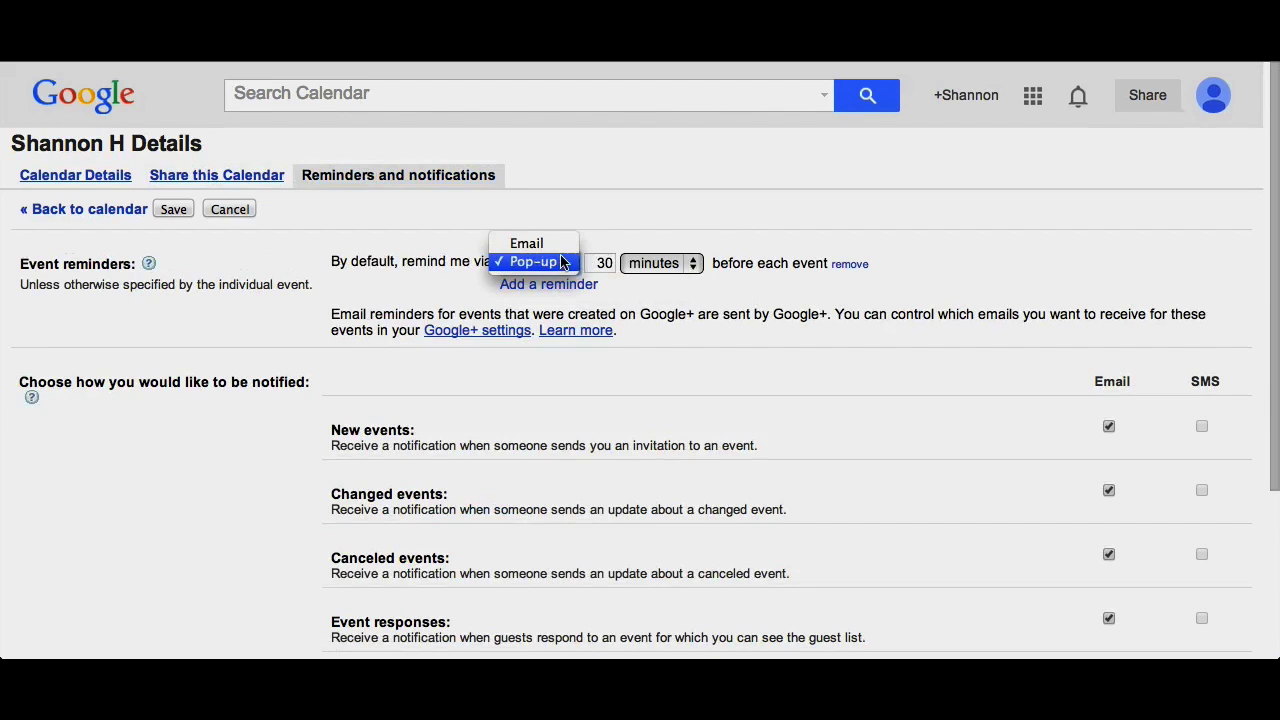
left_click(601, 266)
left_click(656, 266)
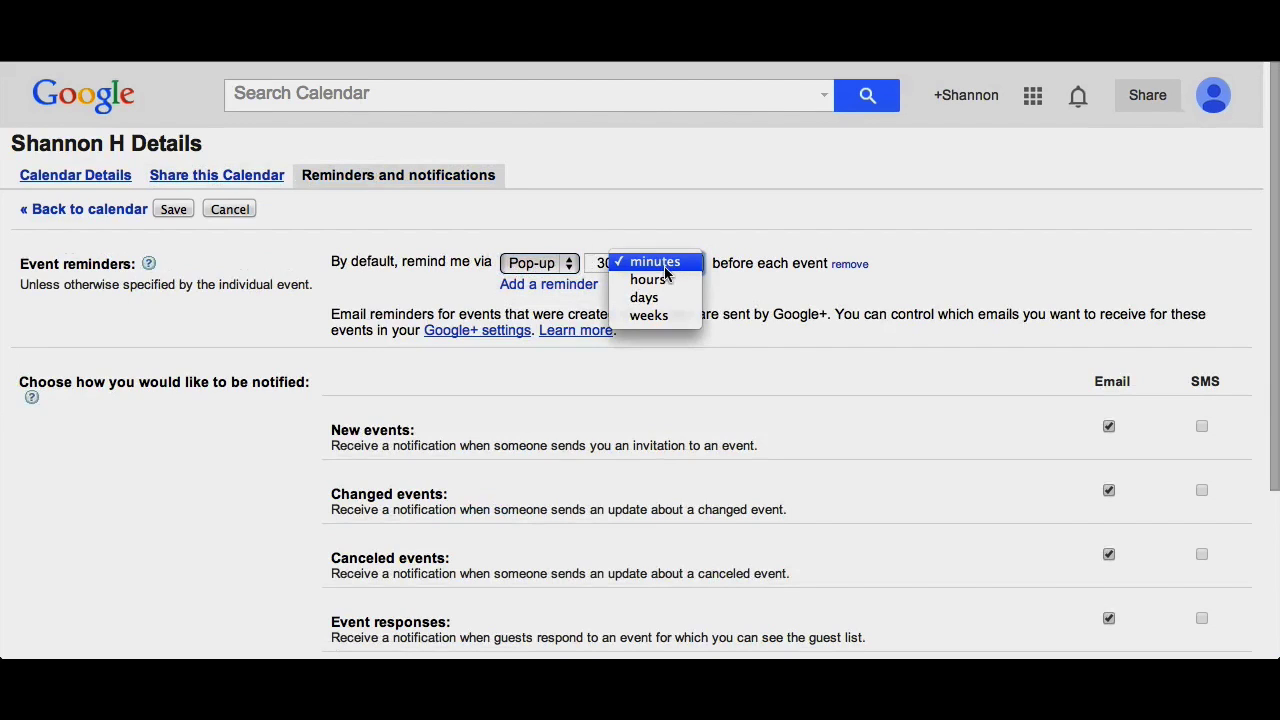
left_click(665, 270)
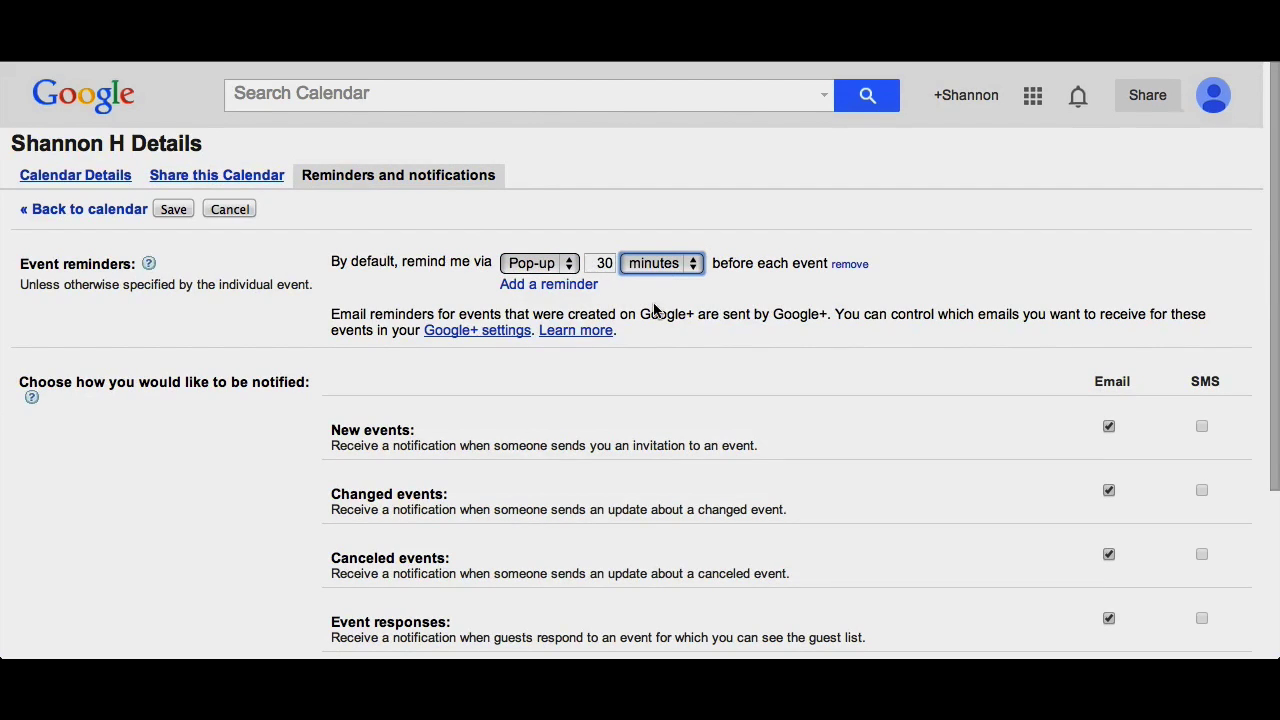
Turn on the Daily agenda email notification for the personal calendar and save the settings
scroll(653, 306, "down", 2)
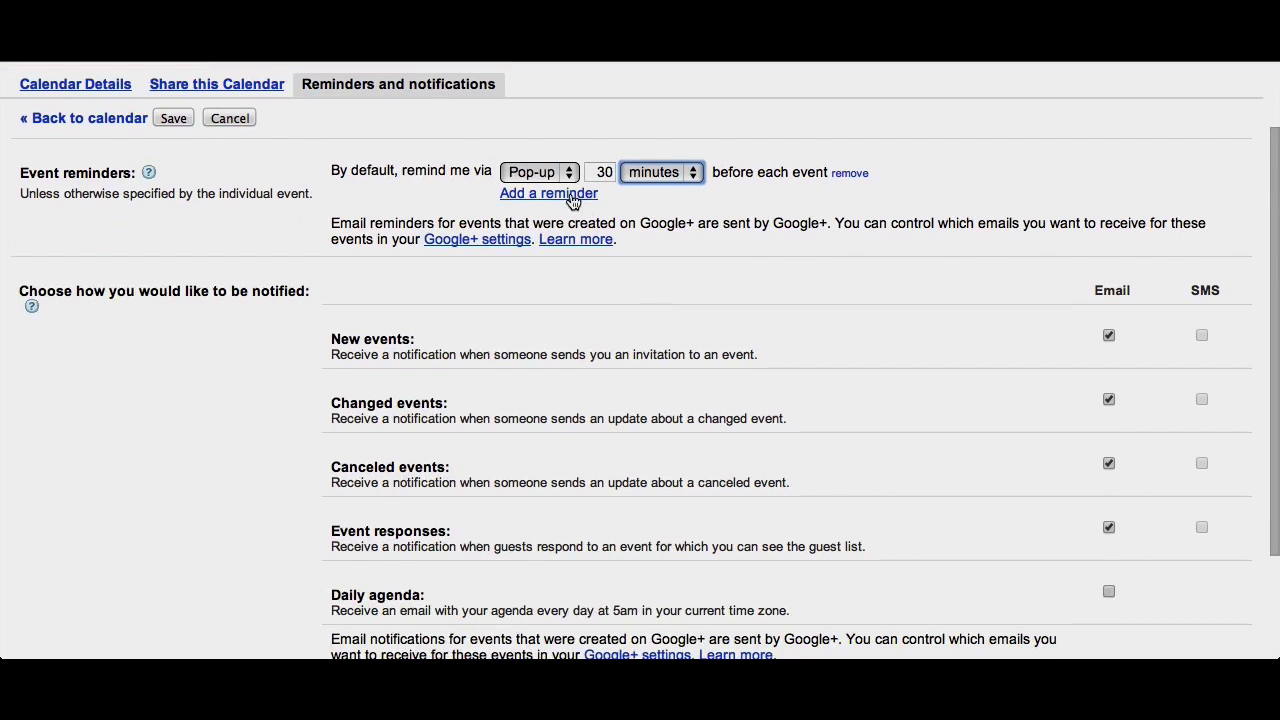
scroll(572, 200, "down", 3)
scroll(571, 197, "down", 1)
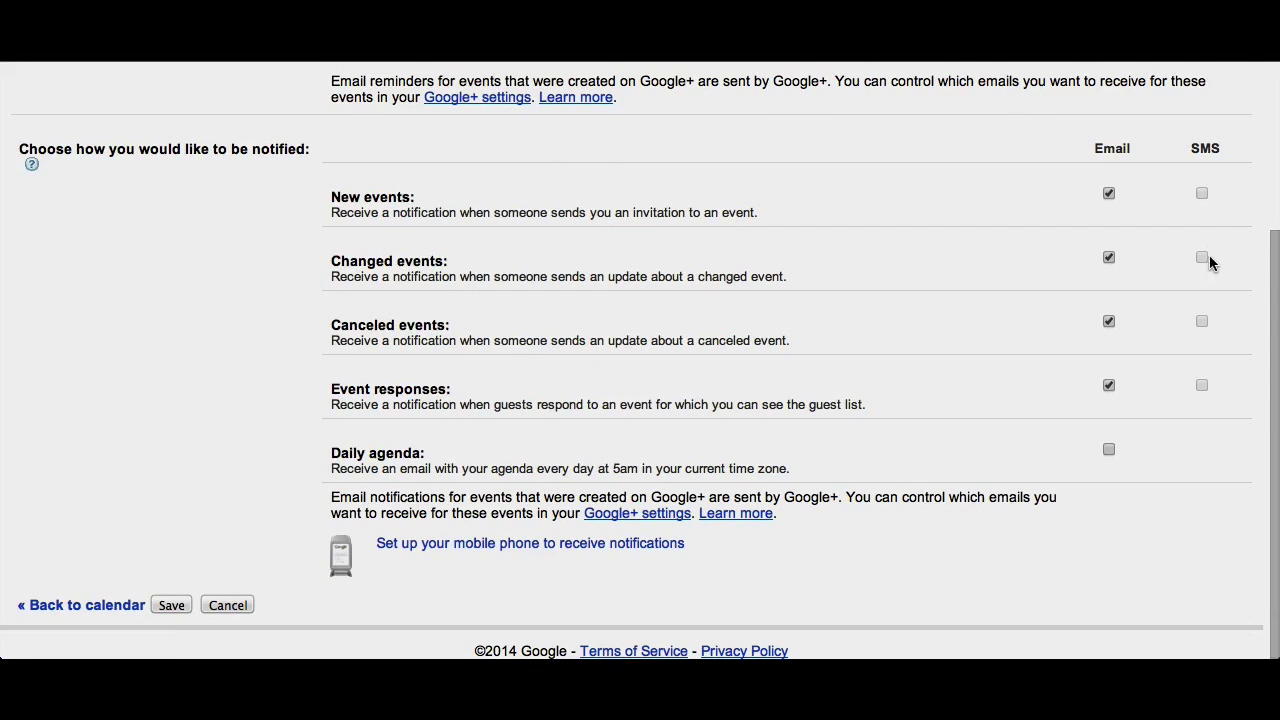
left_click(1109, 451)
scroll(491, 457, "up", 1)
scroll(490, 457, "down", 1)
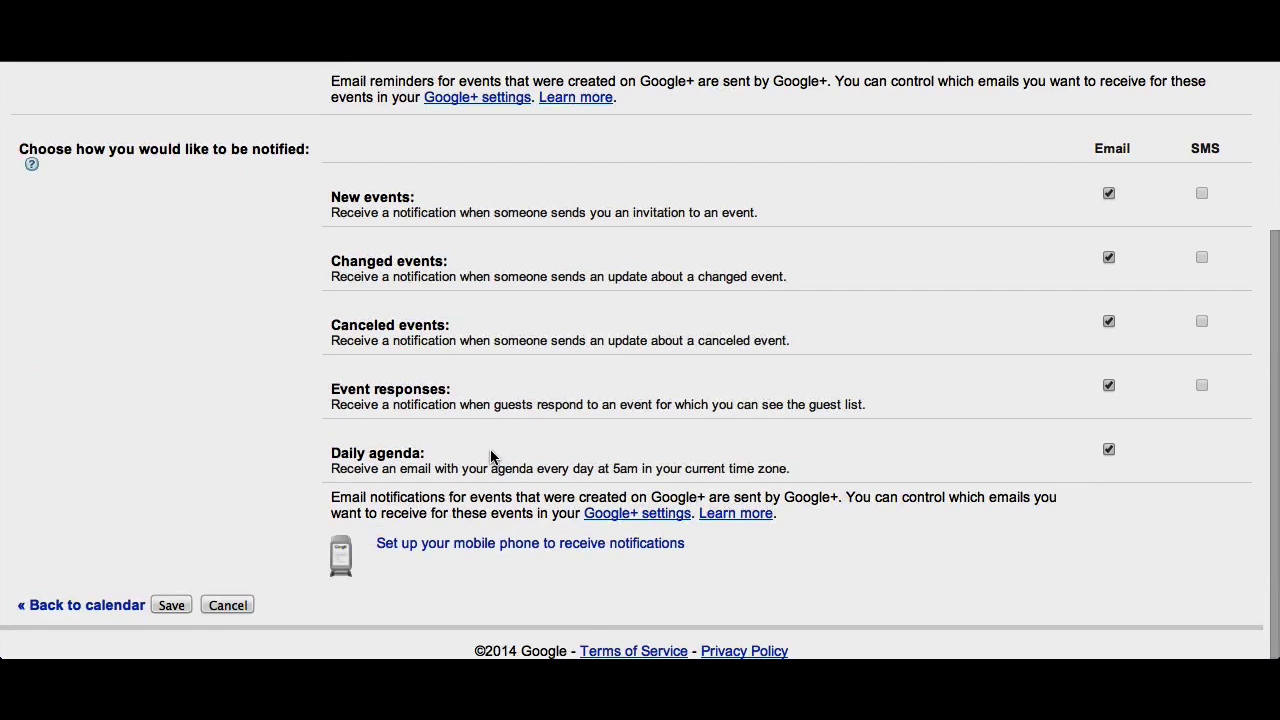
left_click(169, 605)
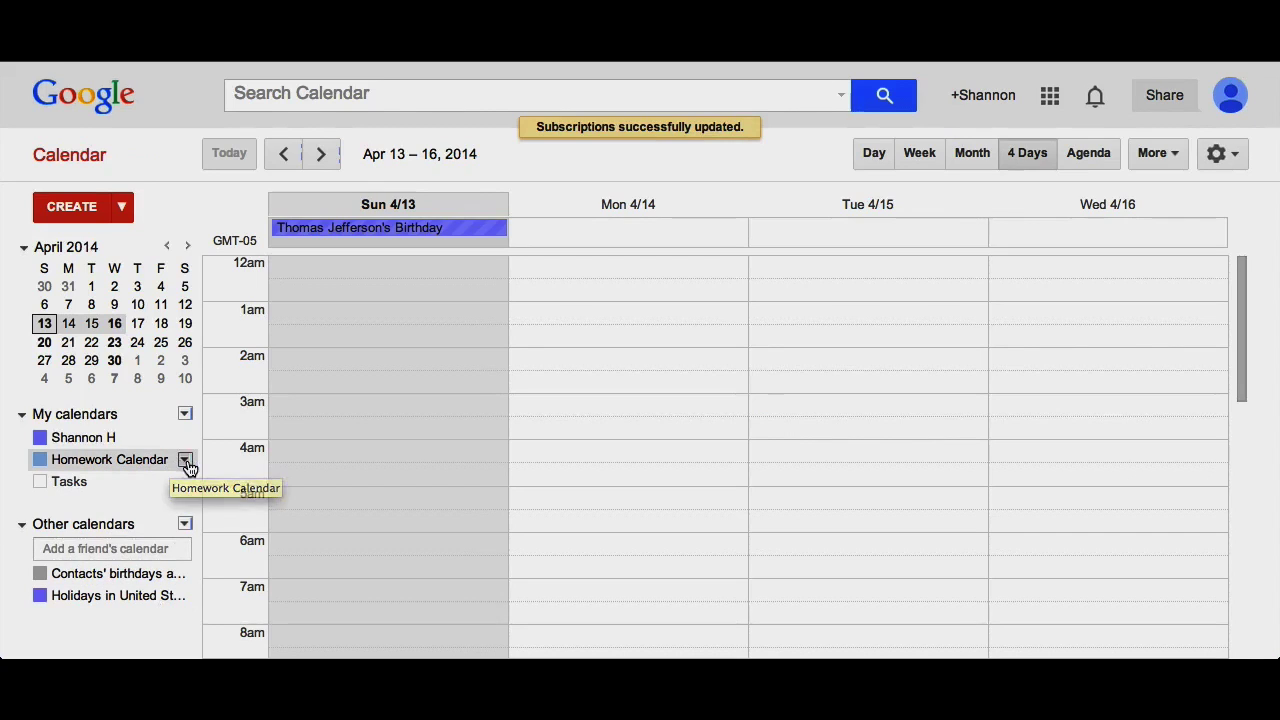
Open the Homework Calendar's settings and review its details, including time zone, auto-accept invitations, embed code and calendar addresses
left_click(185, 462)
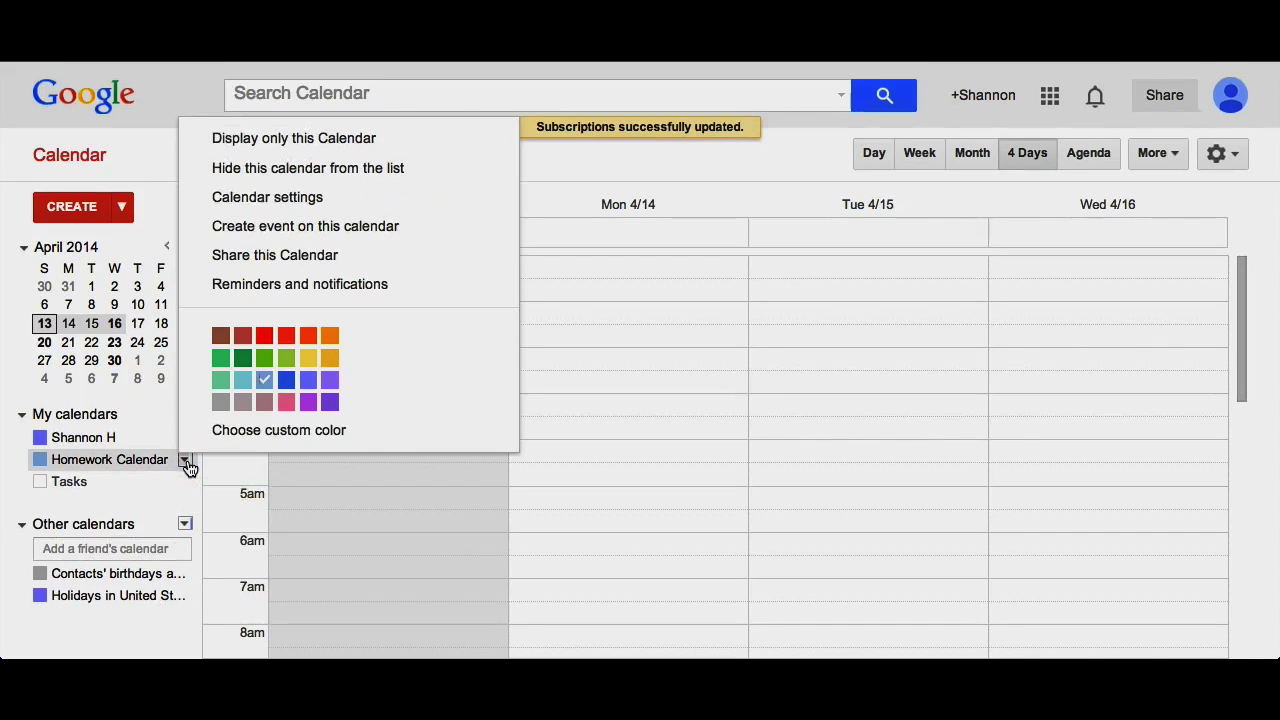
left_click(296, 198)
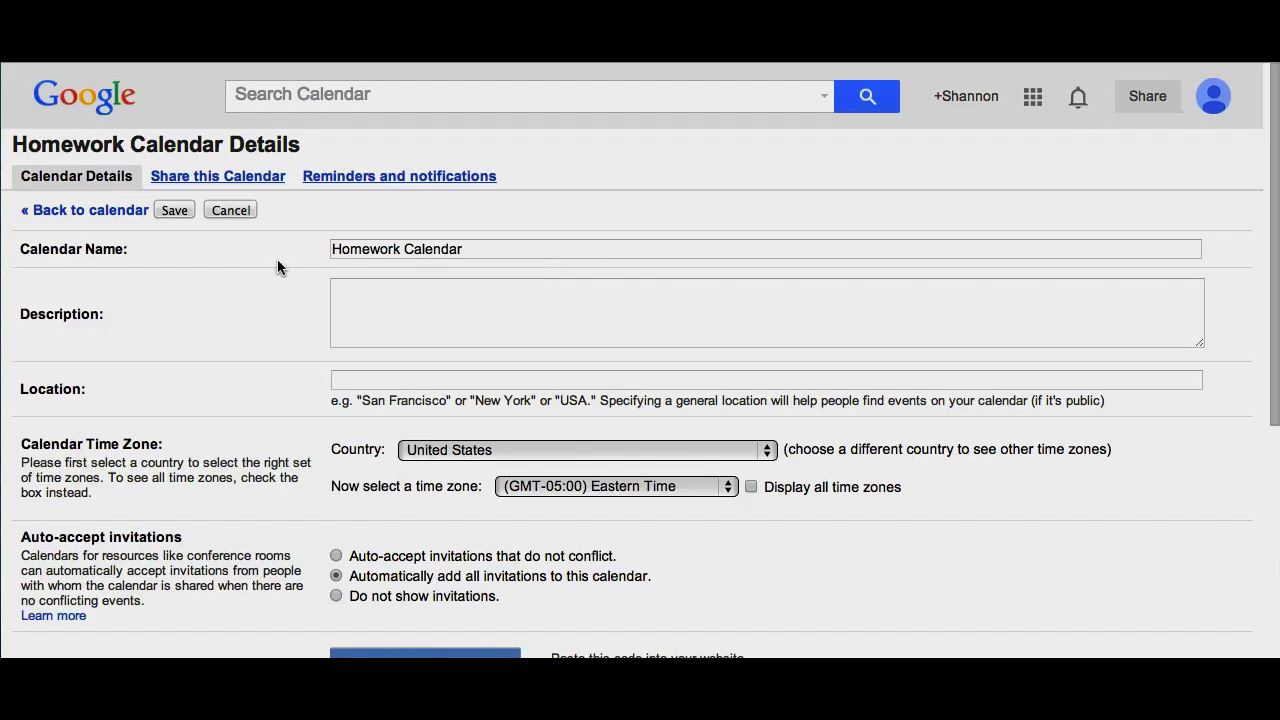
scroll(277, 259, "down", 2)
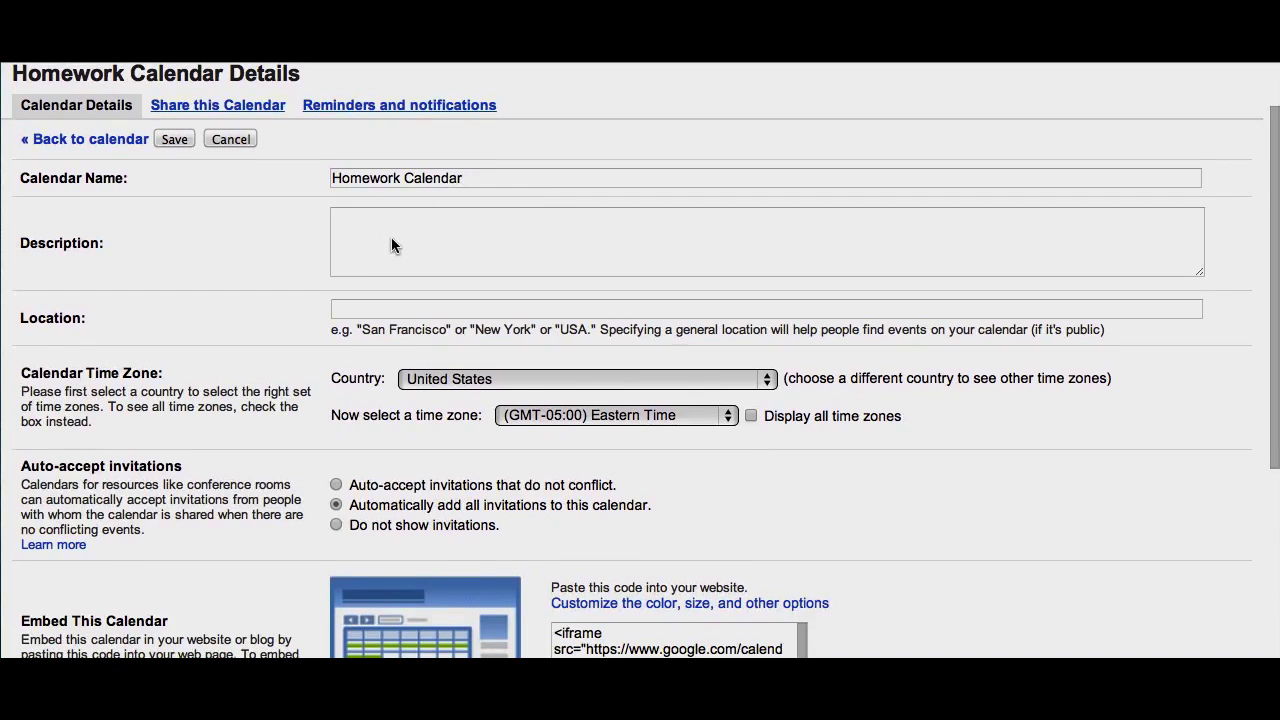
scroll(345, 327, "down", 1)
scroll(344, 327, "down", 3)
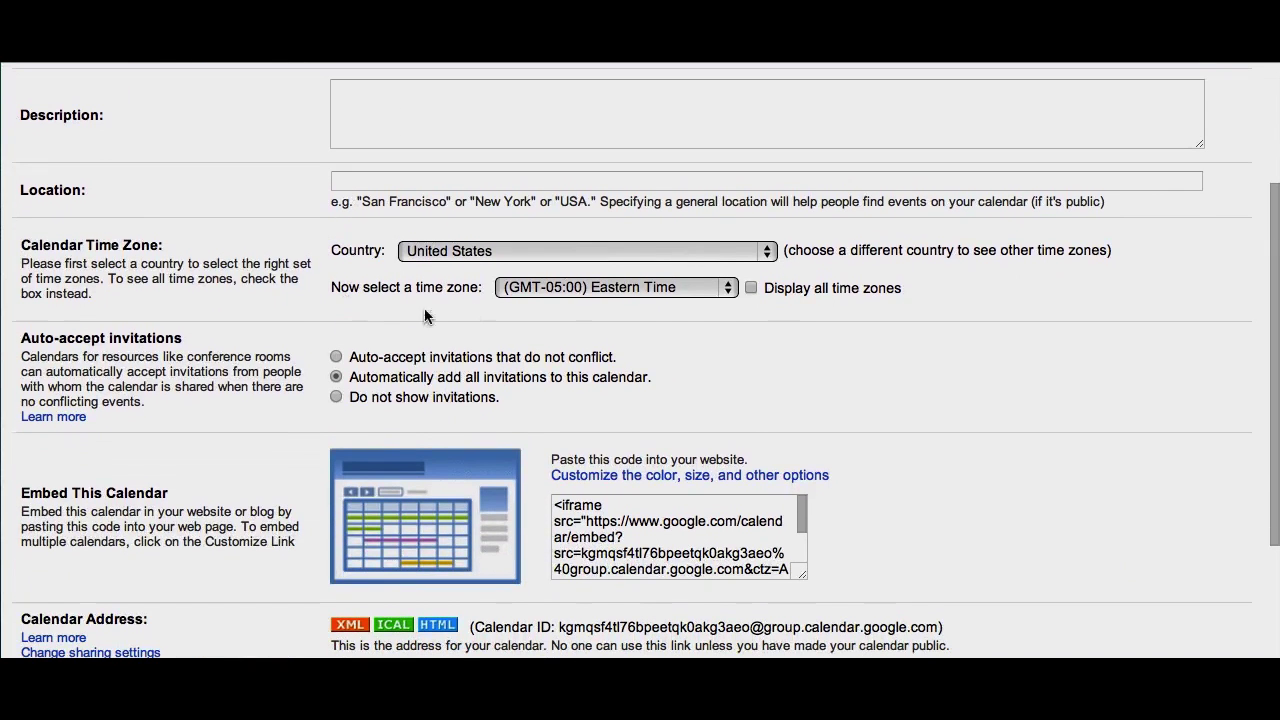
scroll(323, 359, "down", 2)
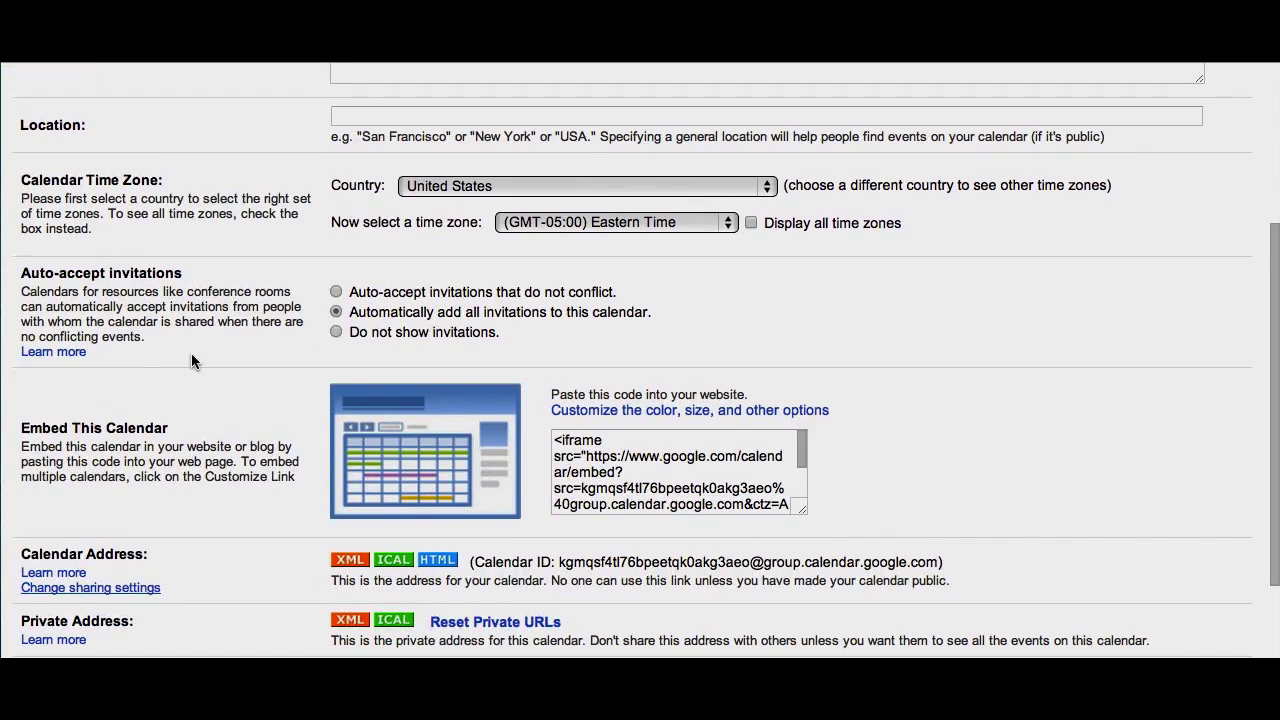
scroll(191, 353, "down", 3)
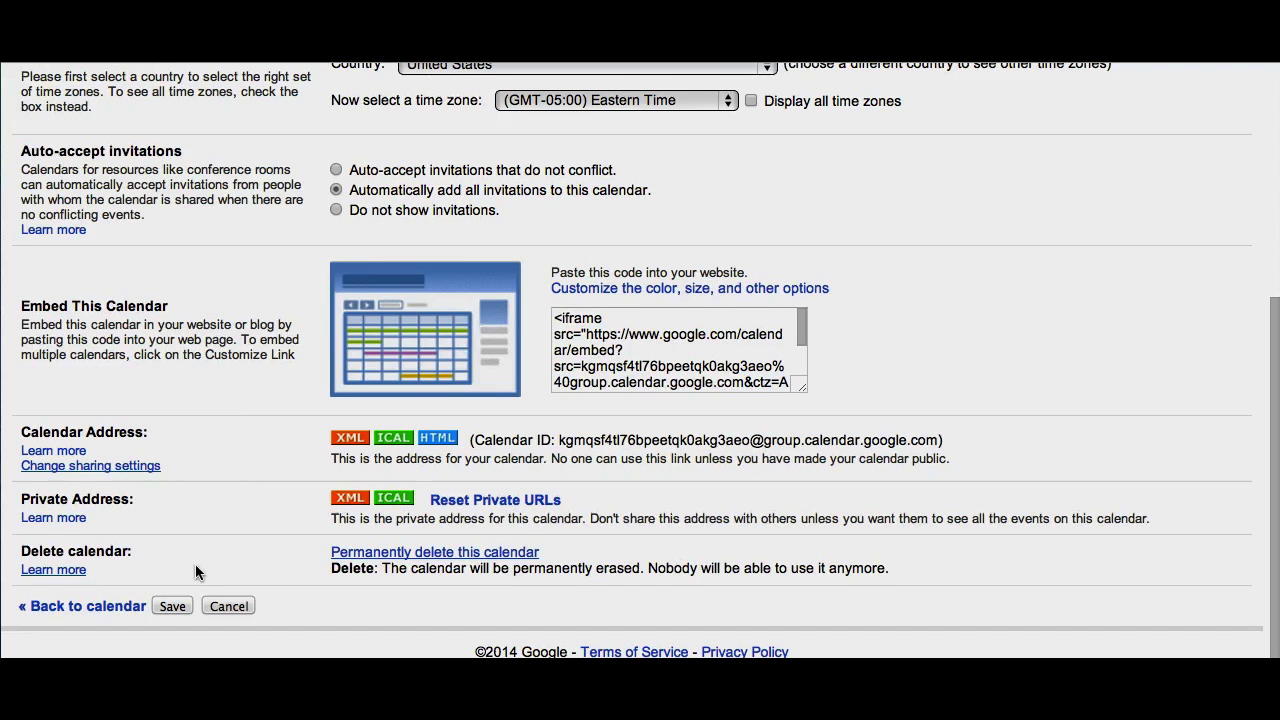
scroll(258, 421, "up", 9)
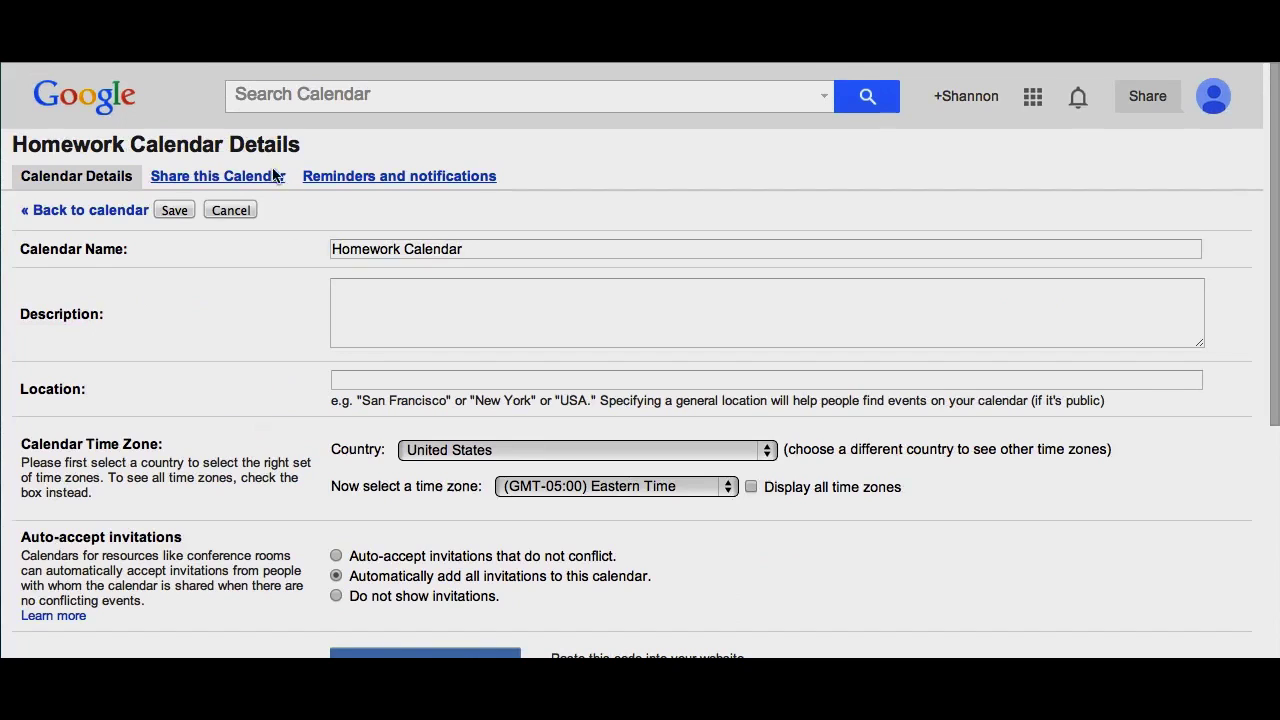
Make the Homework Calendar public in its sharing settings, then save and confirm the change
left_click(242, 184)
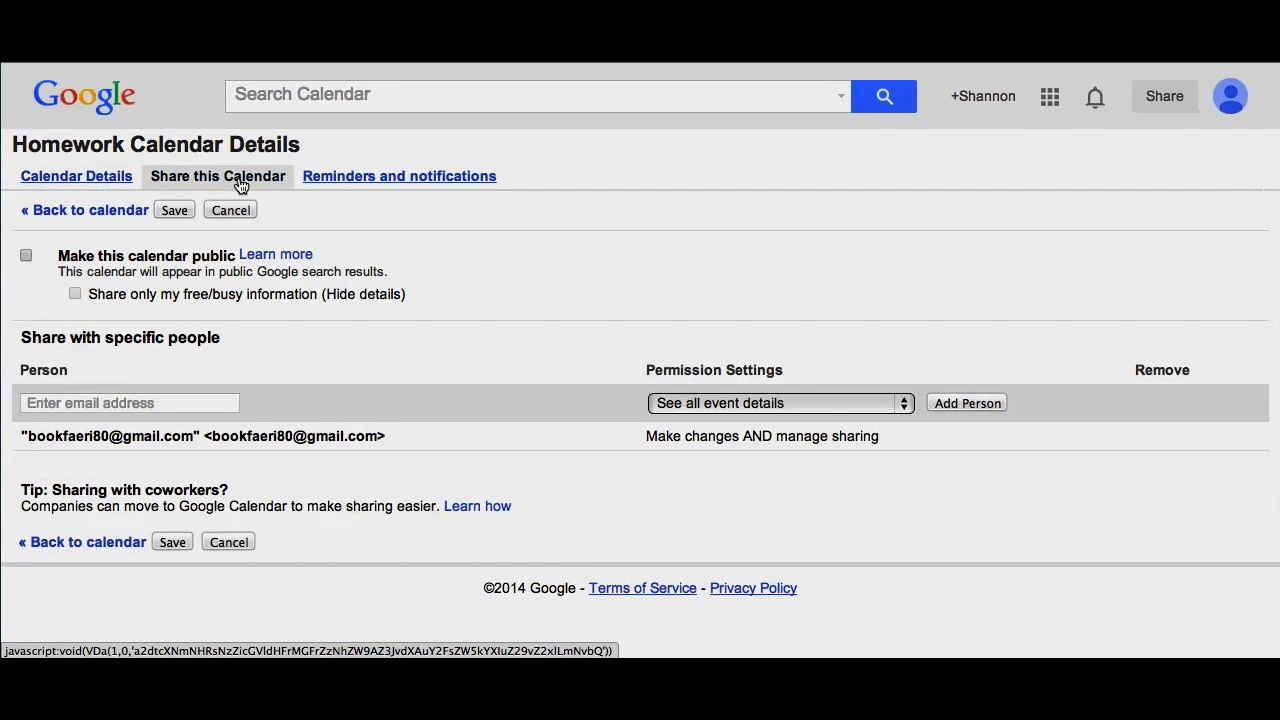
left_click(26, 256)
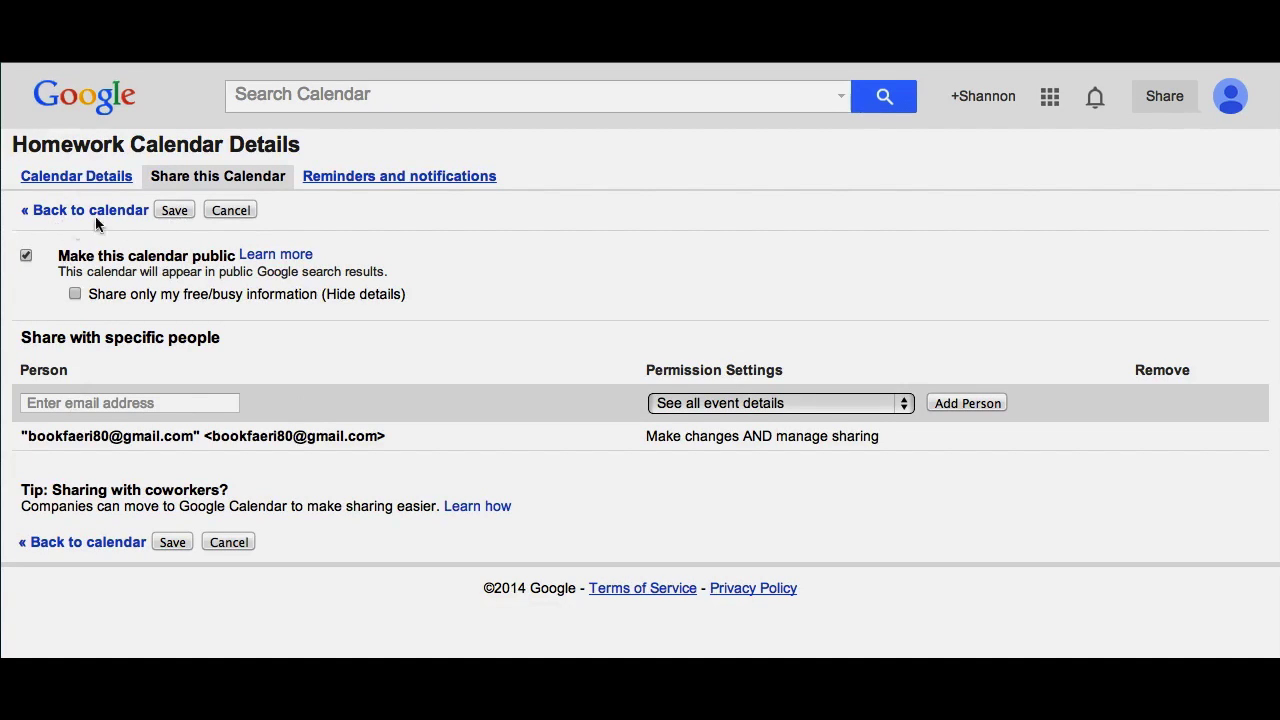
left_click(168, 211)
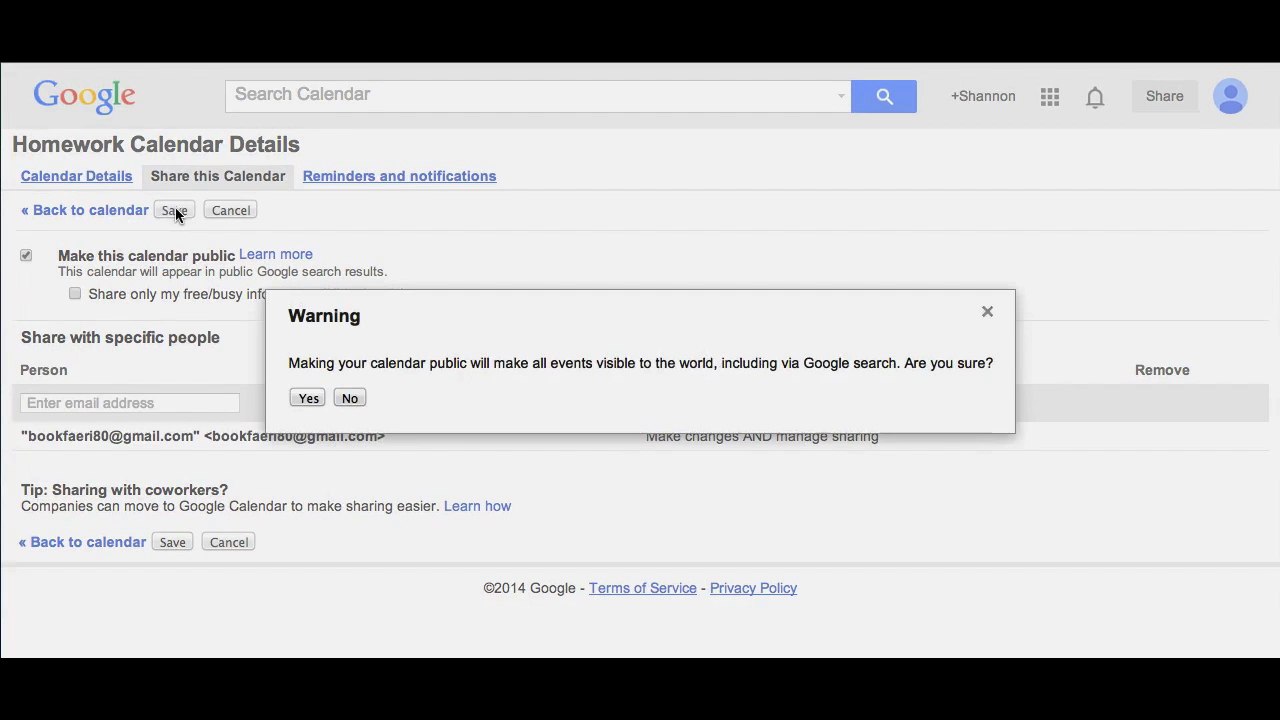
left_click(303, 398)
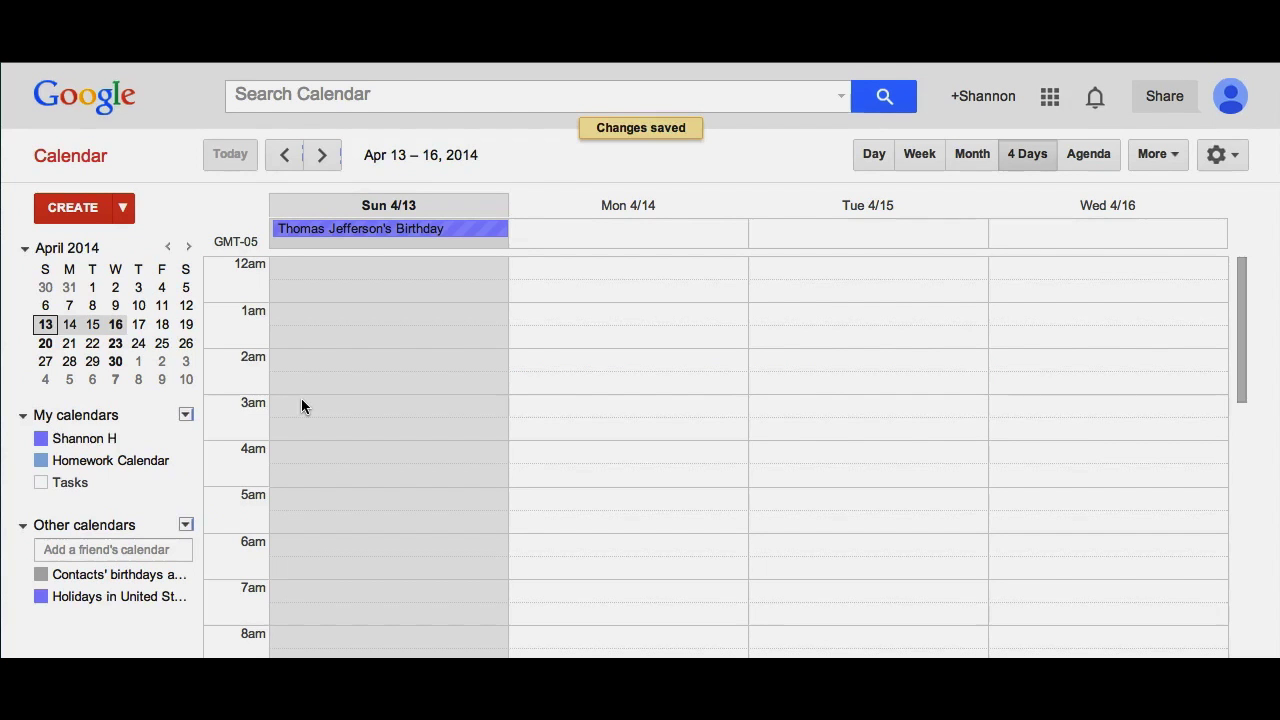
Review the Homework Calendar's event reminder and notification settings, and return to the calendar without saving changes
left_click(185, 462)
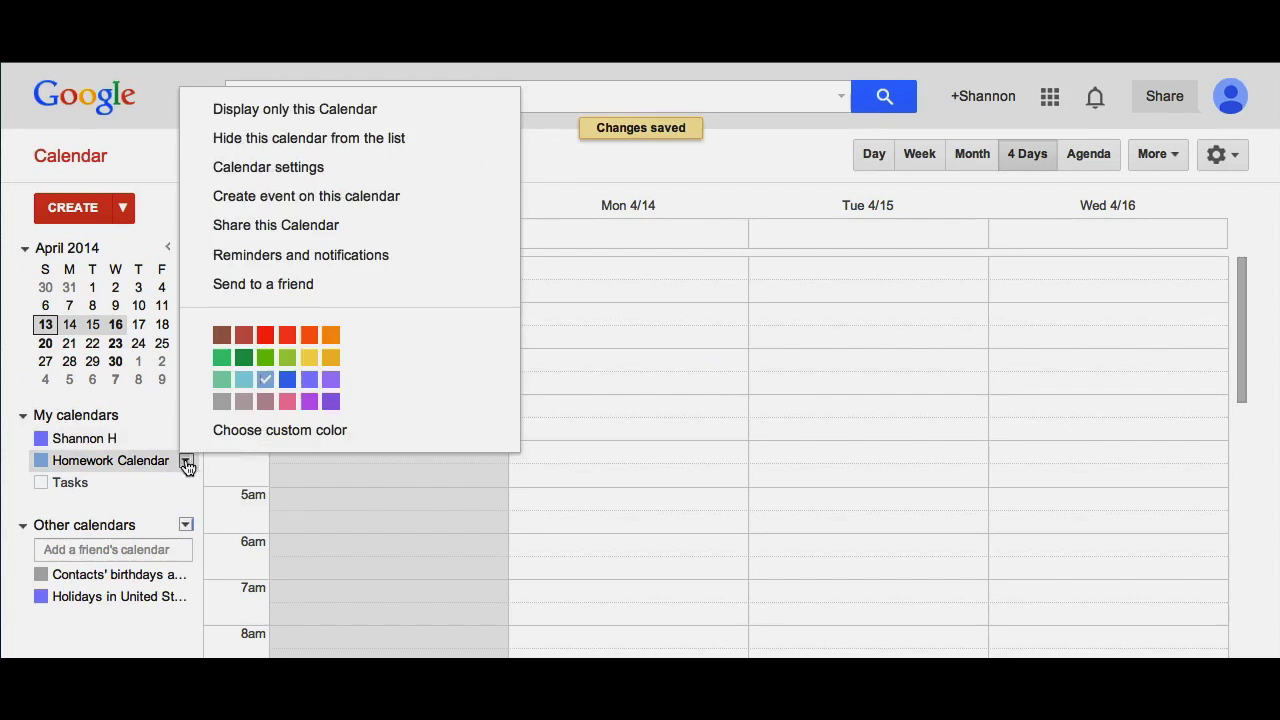
left_click(265, 167)
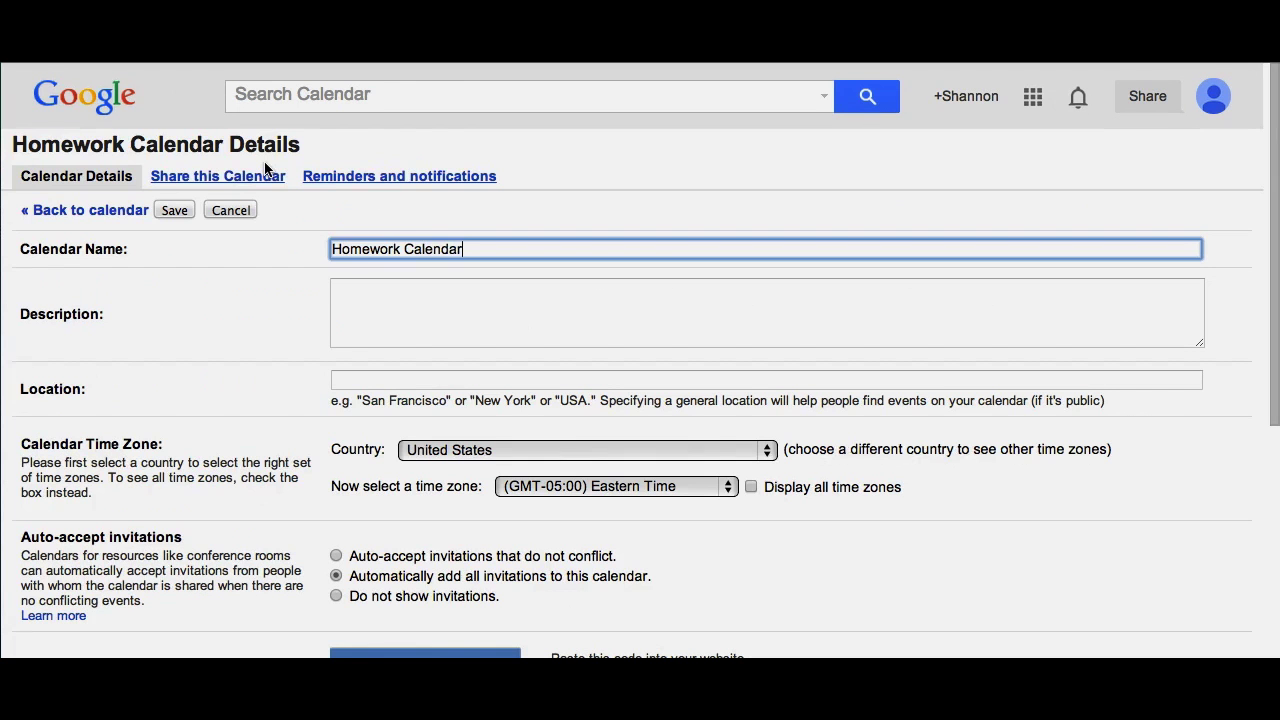
left_click(333, 180)
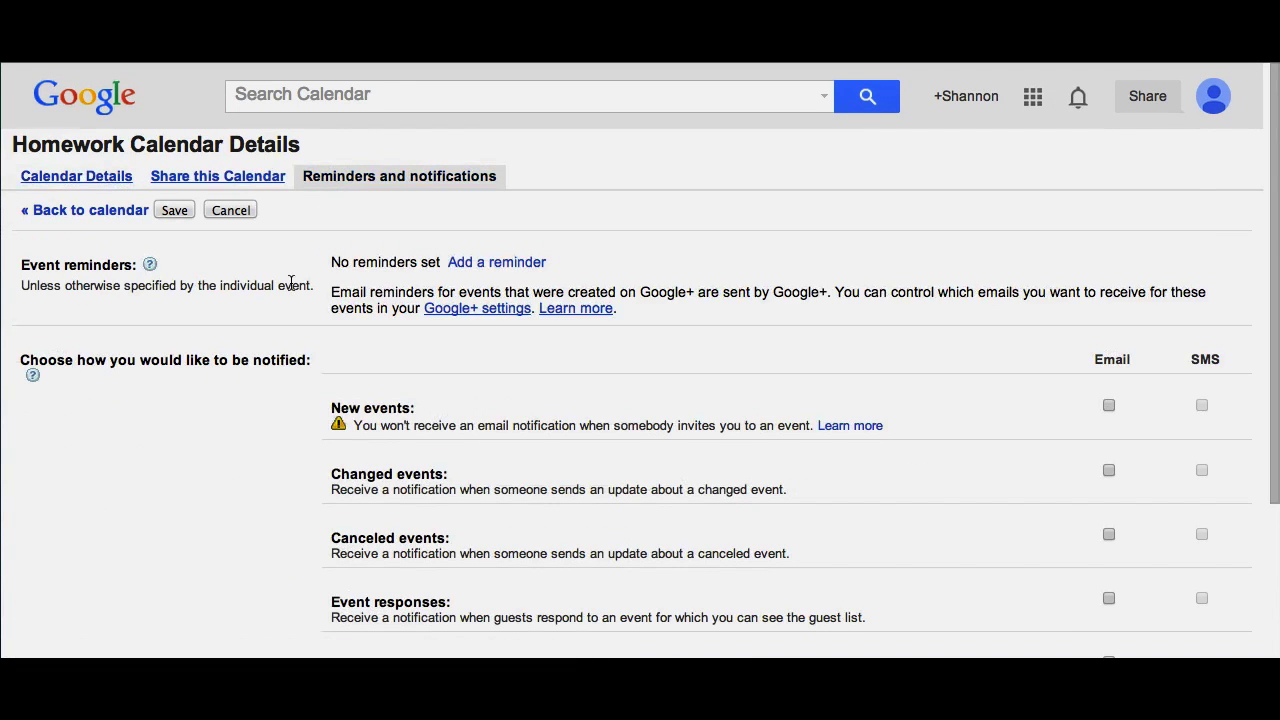
scroll(302, 255, "down", 2)
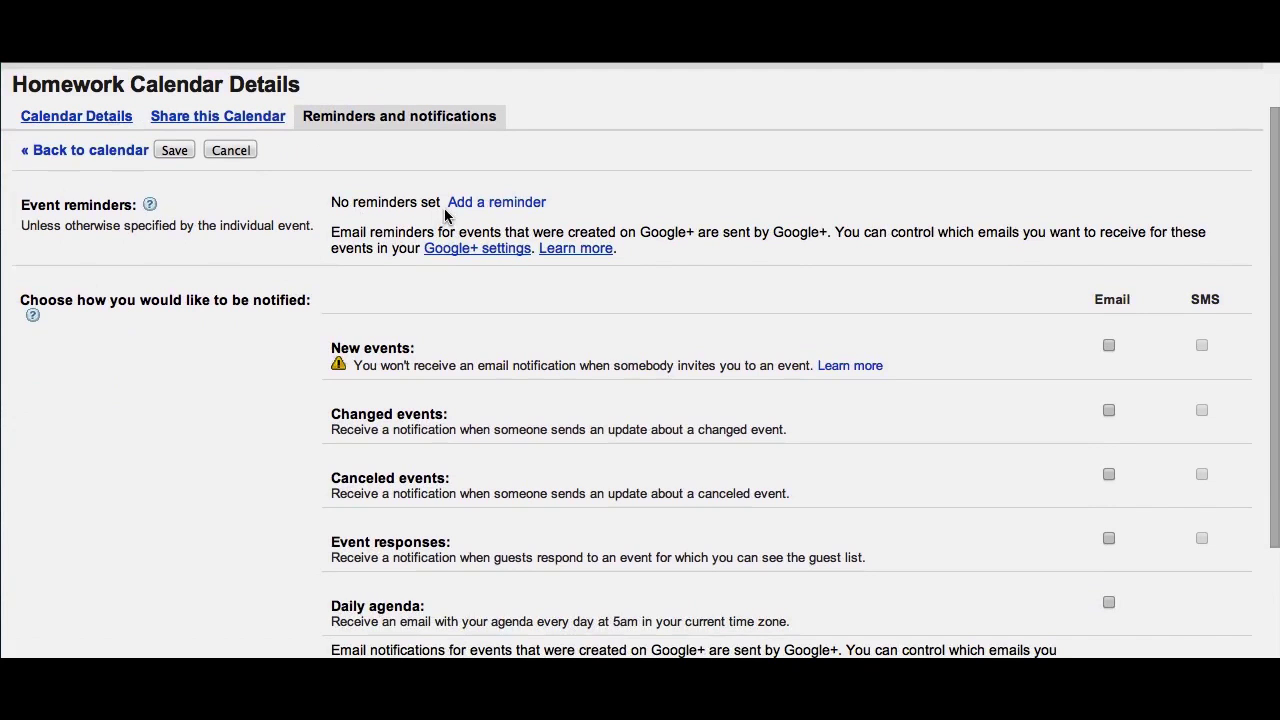
scroll(445, 215, "down", 3)
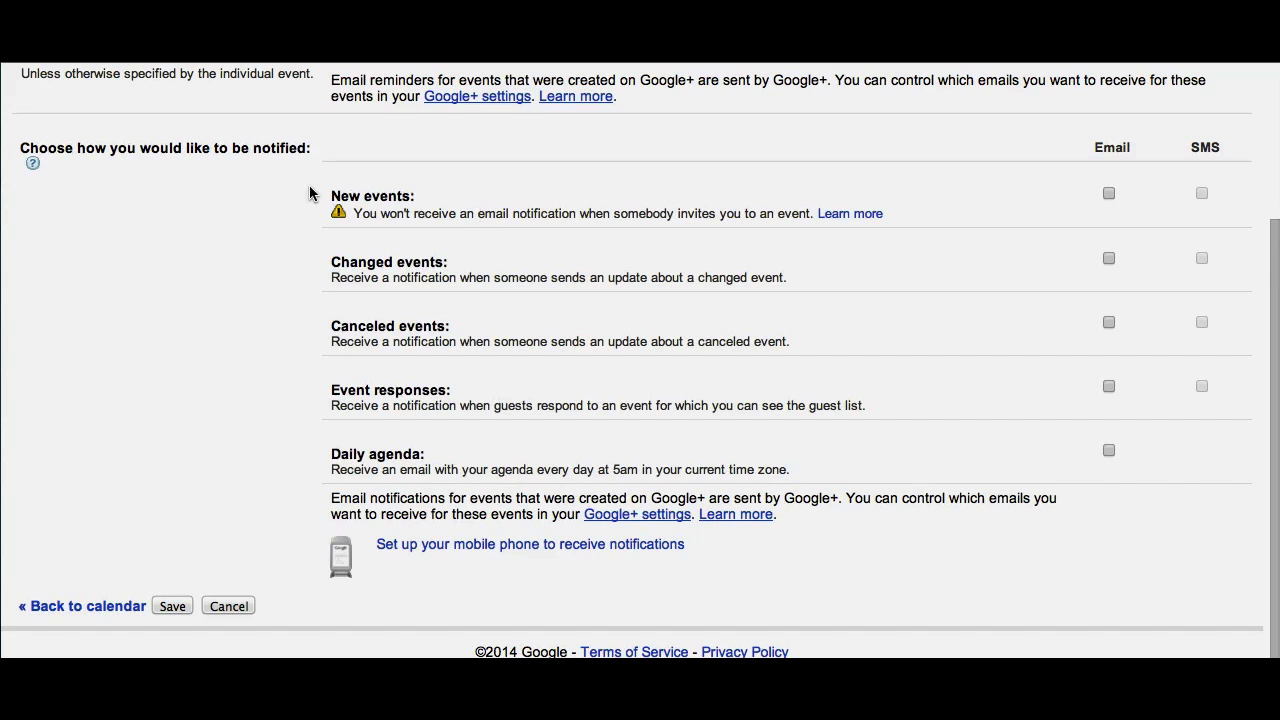
scroll(309, 187, "up", 3)
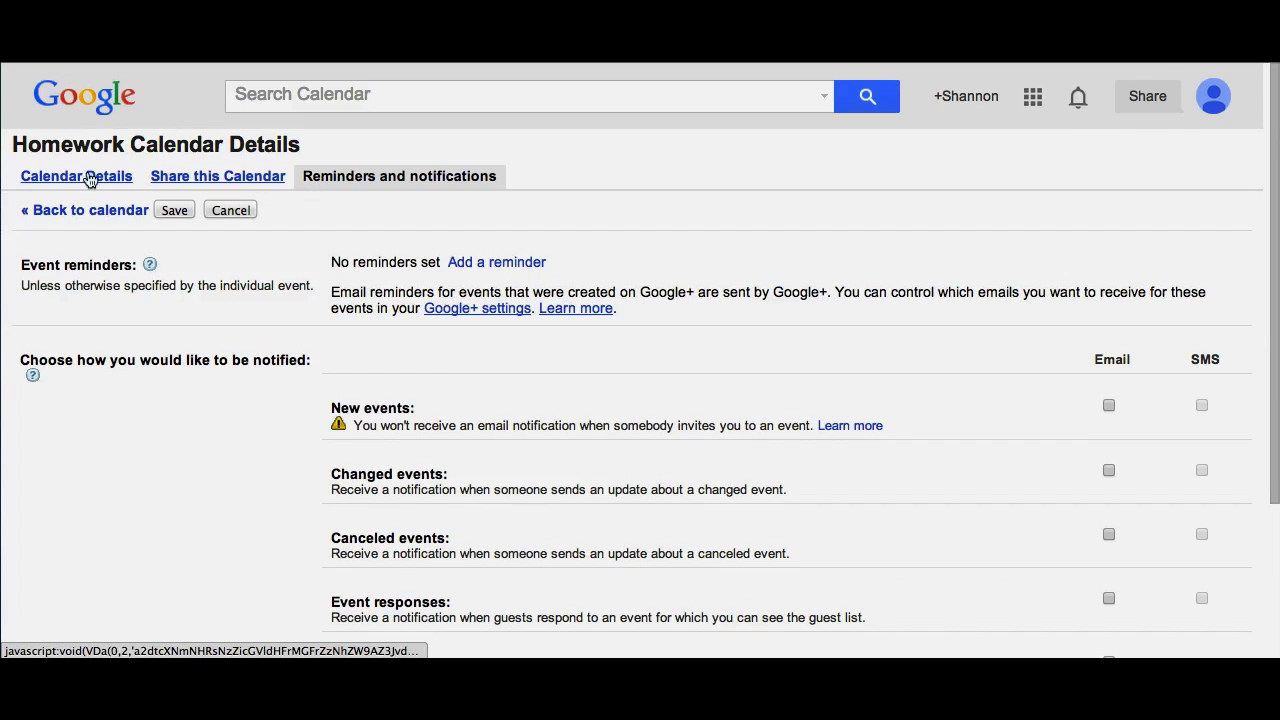
scroll(201, 405, "down", 3)
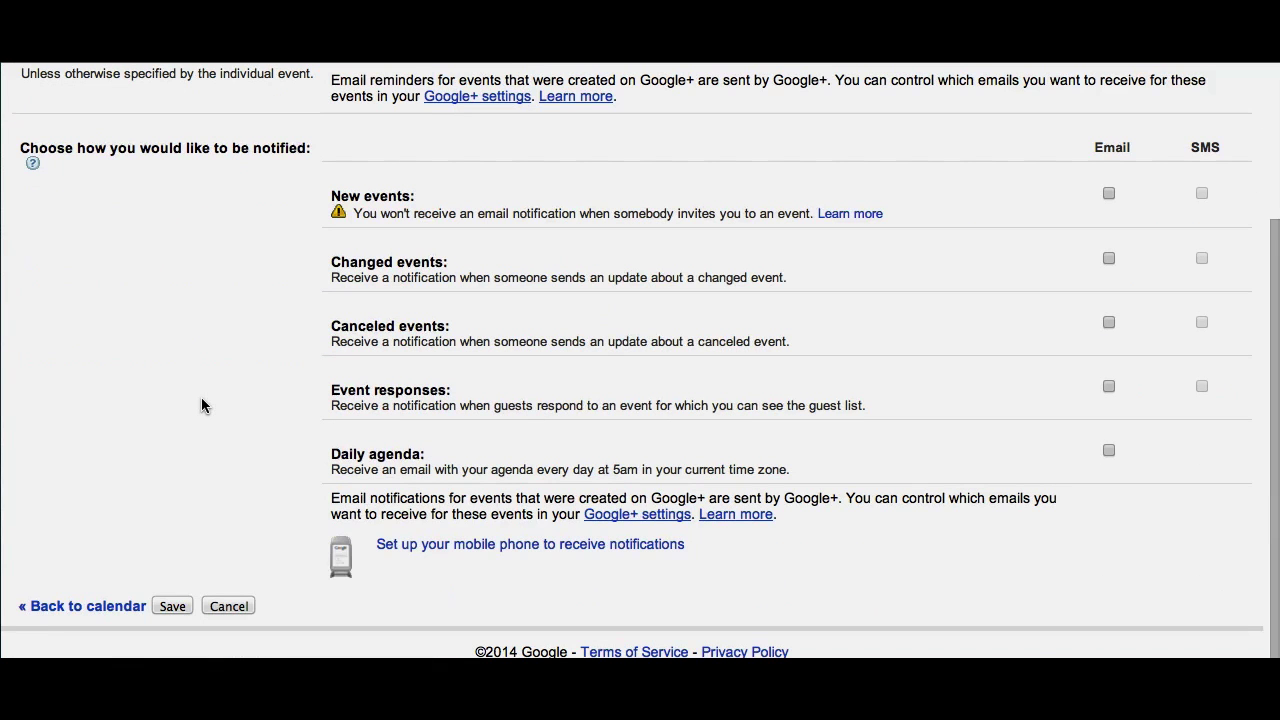
left_click(229, 609)
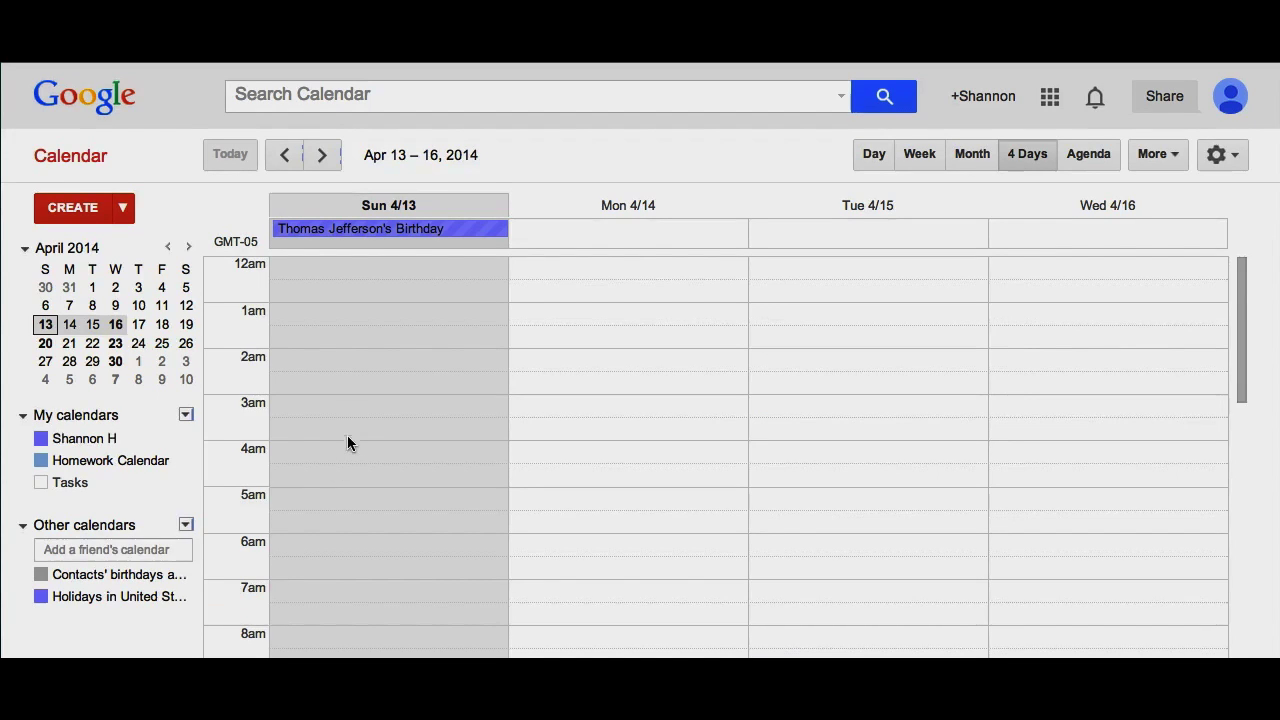
Quick-add an event for the next day with the text "homework chapter 1 tomorrow"
left_click(126, 214)
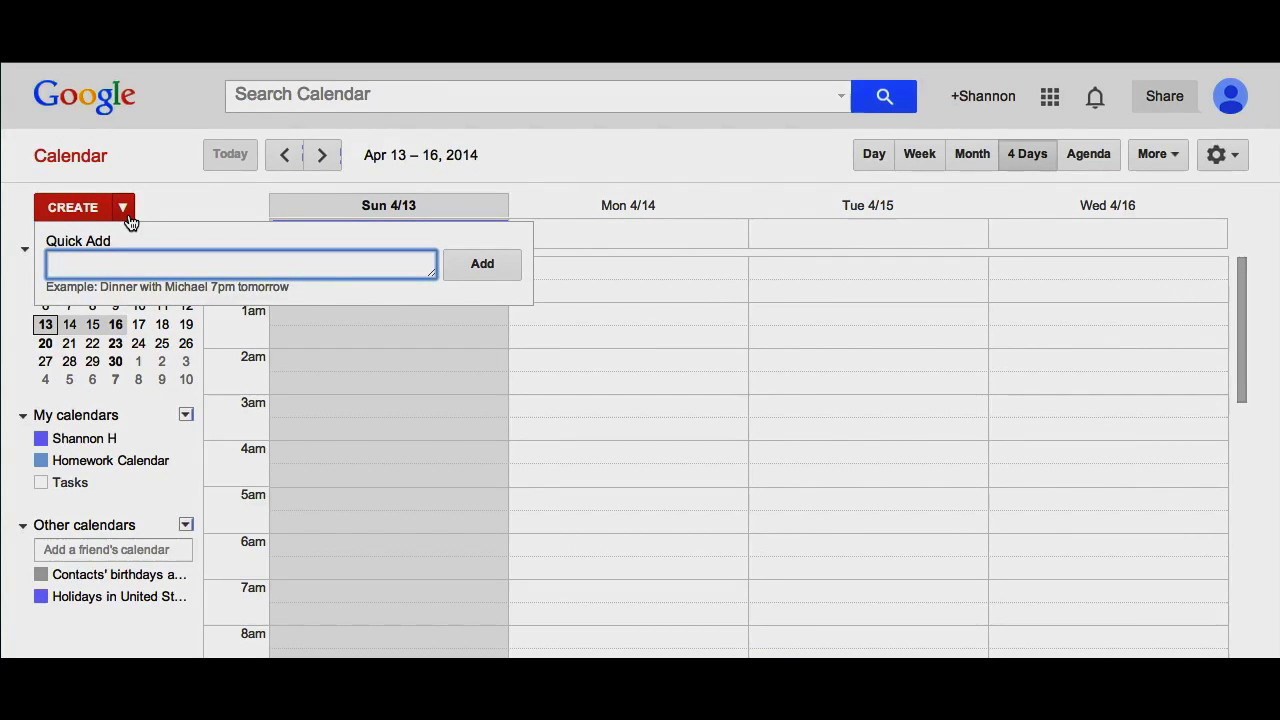
type("homework chapter 1 tomorrow")
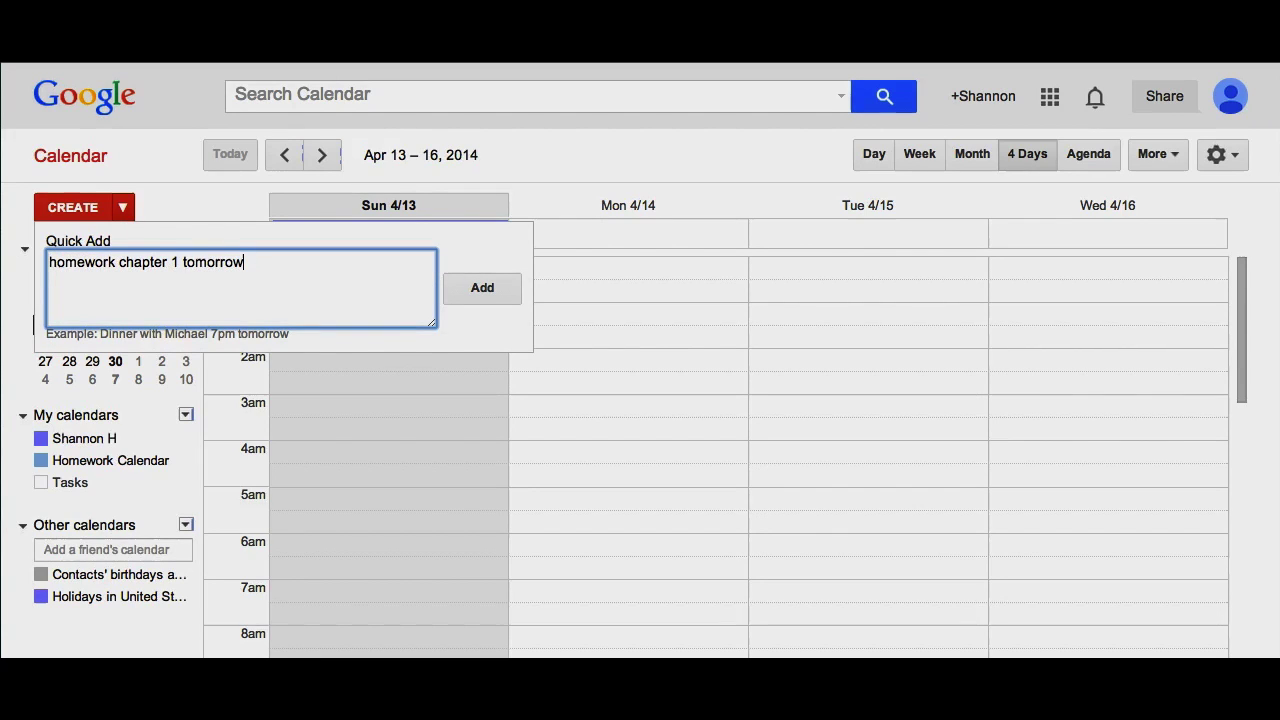
left_click(478, 292)
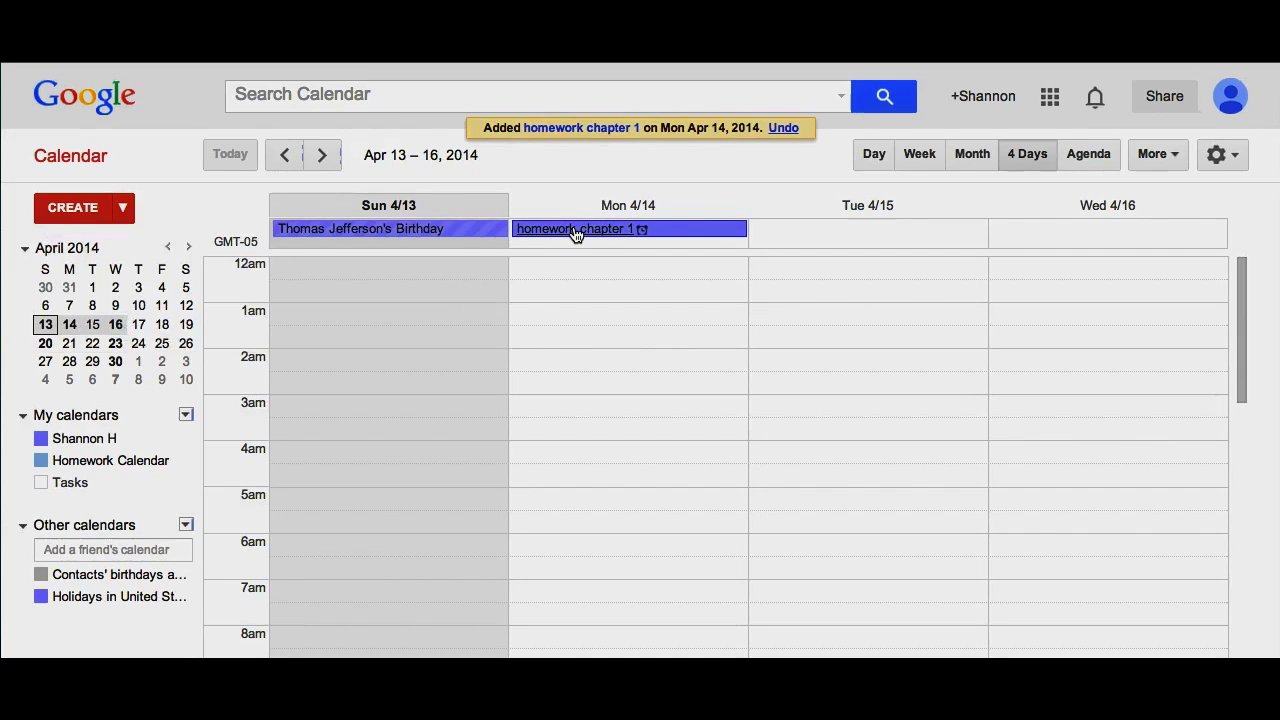
Edit the "homework chapter 1" event to assign it to the Homework Calendar, and save the event
left_click(676, 233)
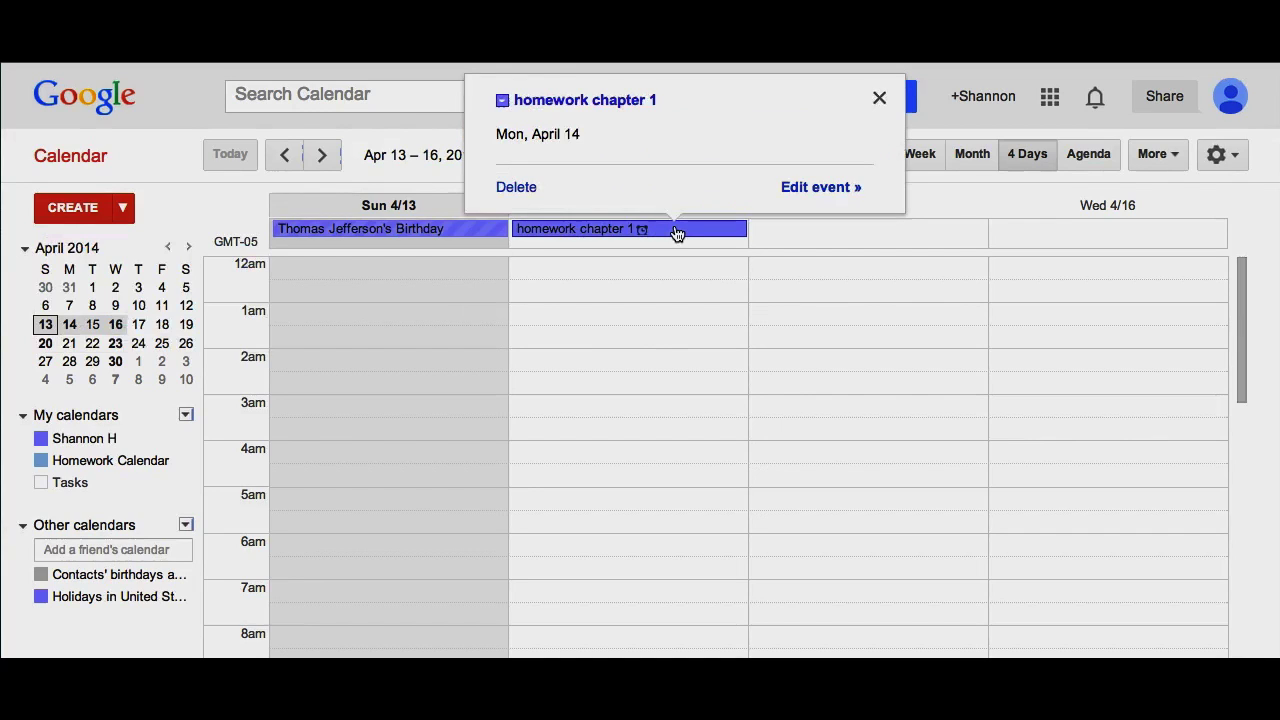
left_click(797, 189)
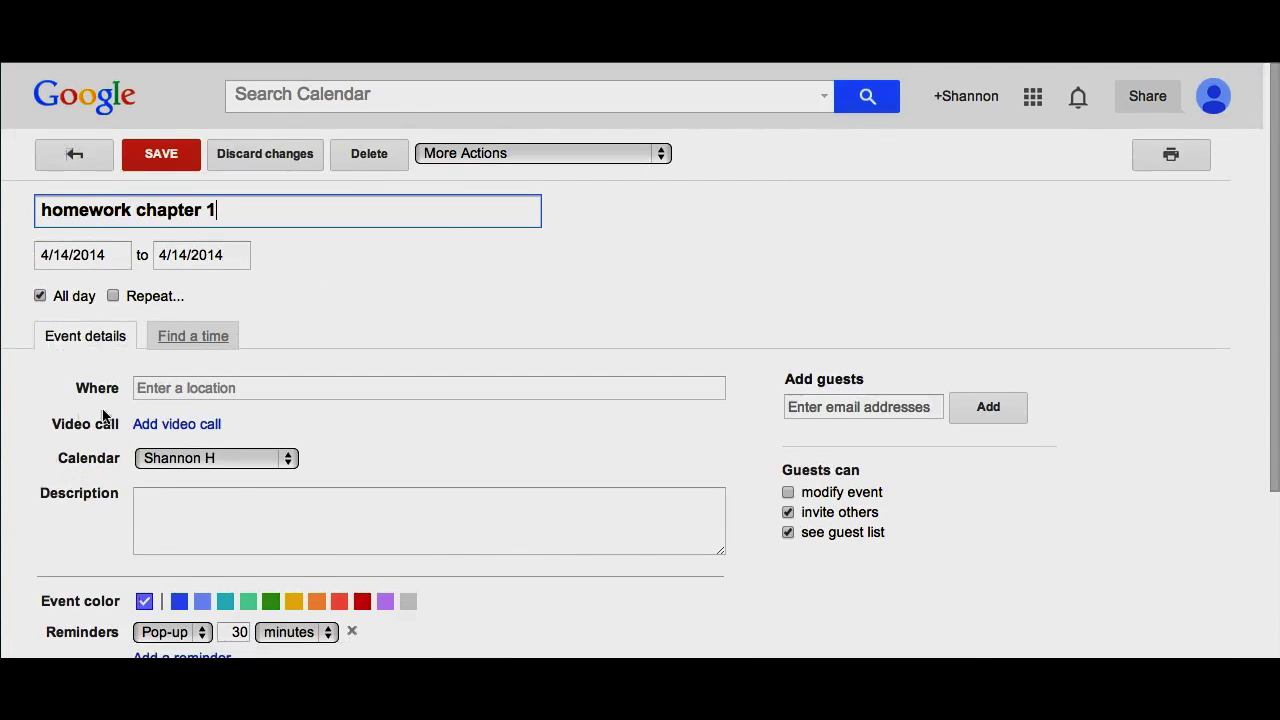
left_click(285, 463)
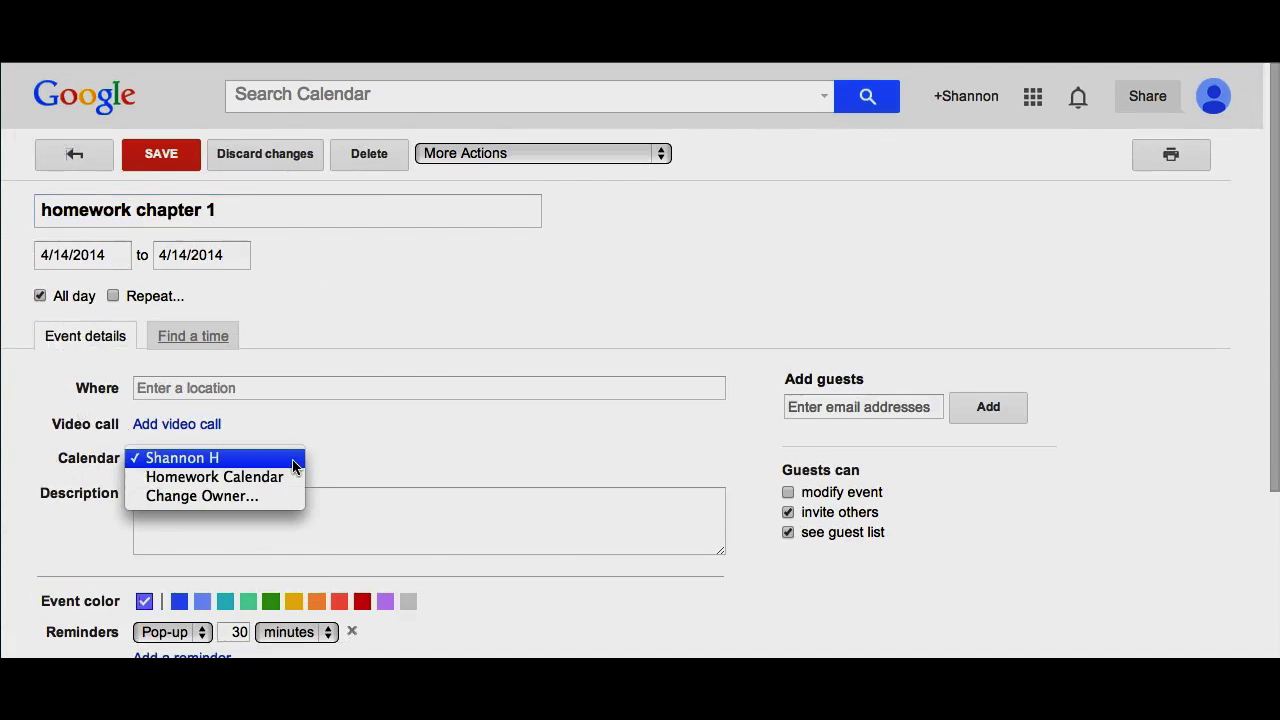
left_click(272, 482)
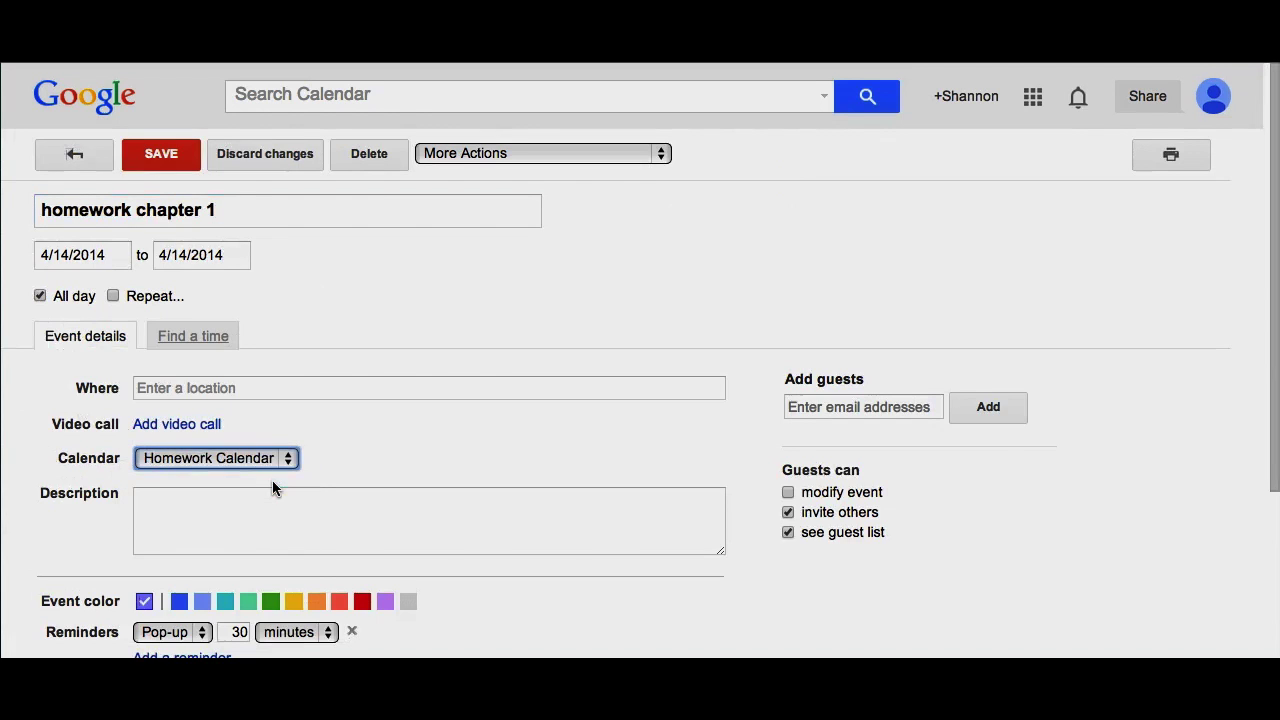
left_click(146, 160)
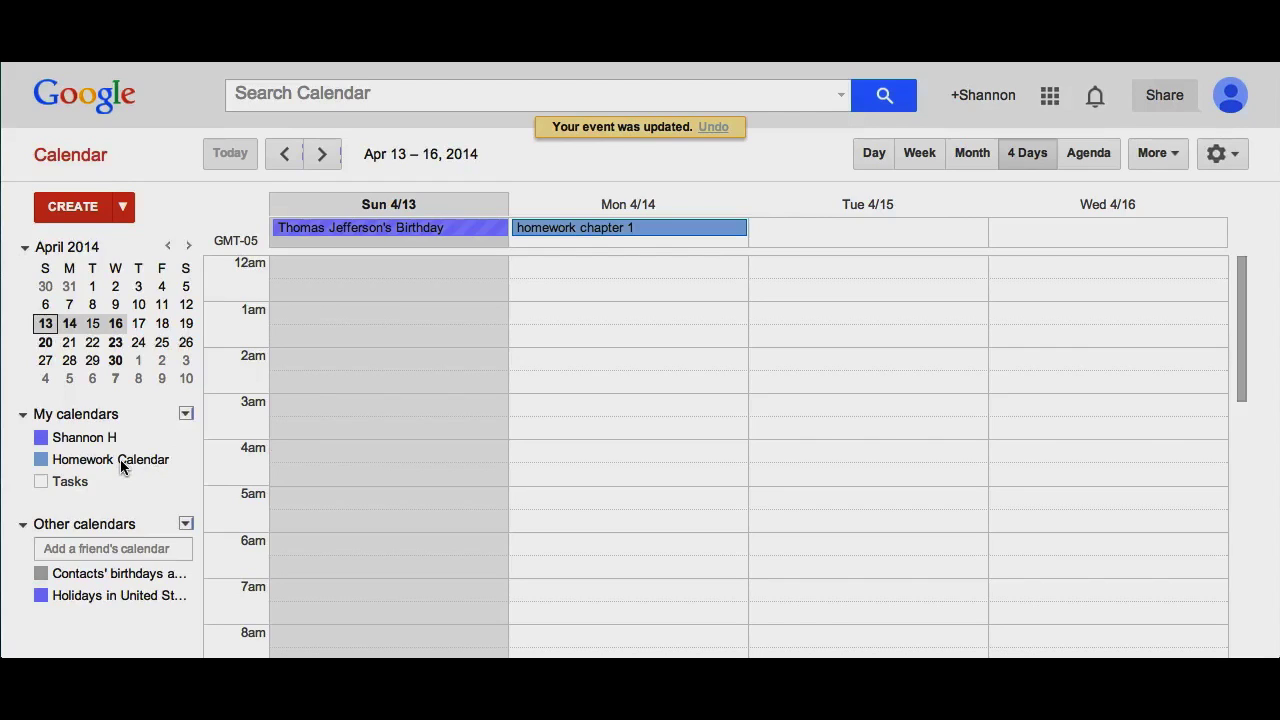
Start a new event on the Homework Calendar titled "Homework for Tuesday" and make it an all-day event
mouse_move(185, 462)
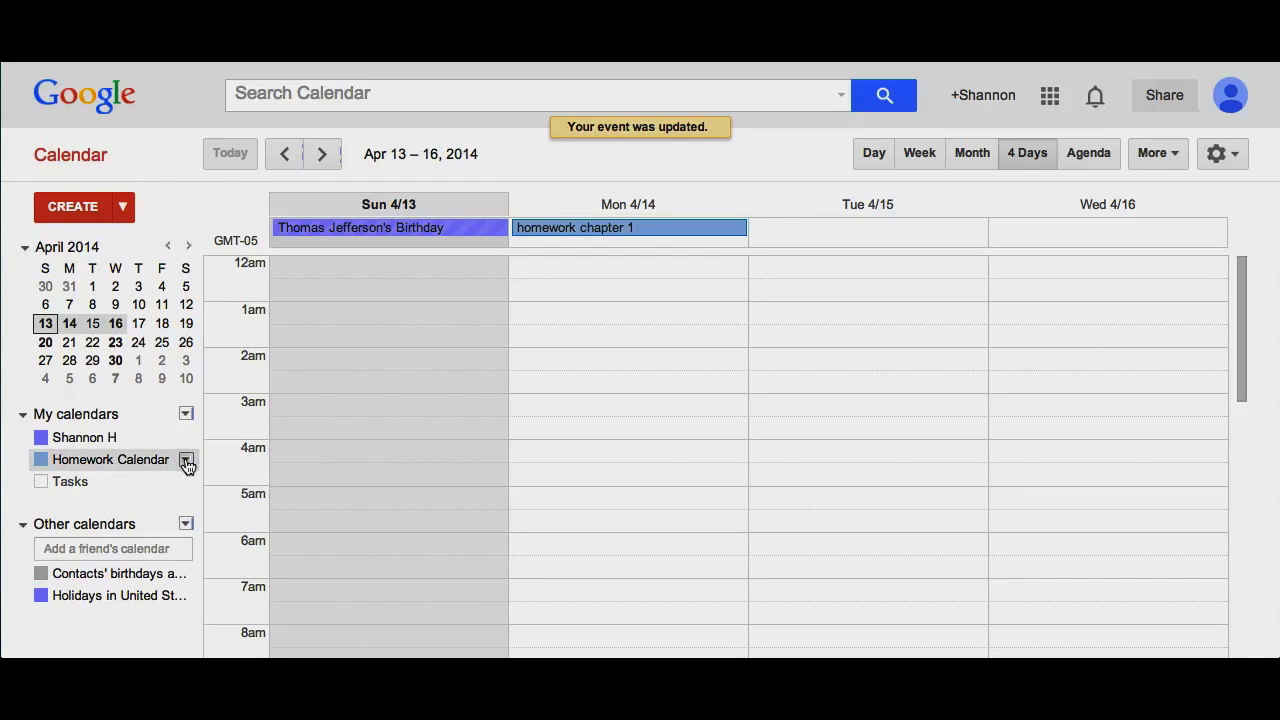
left_click(186, 462)
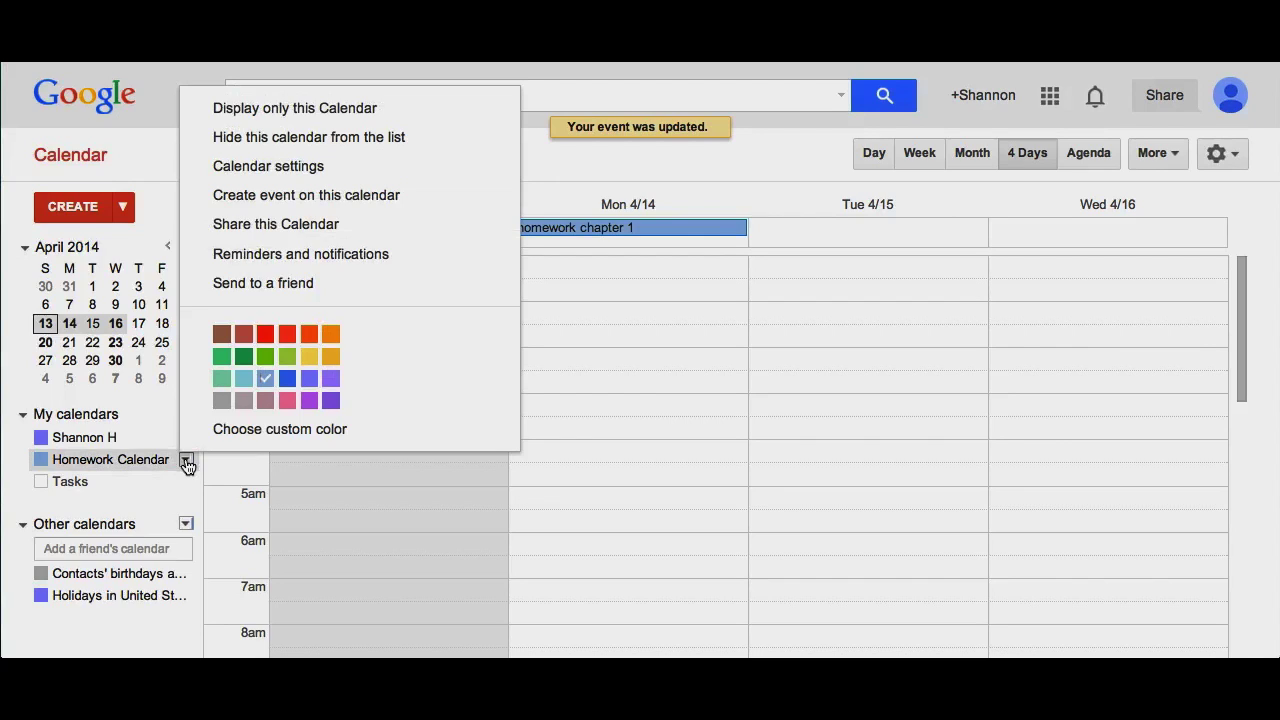
left_click(361, 204)
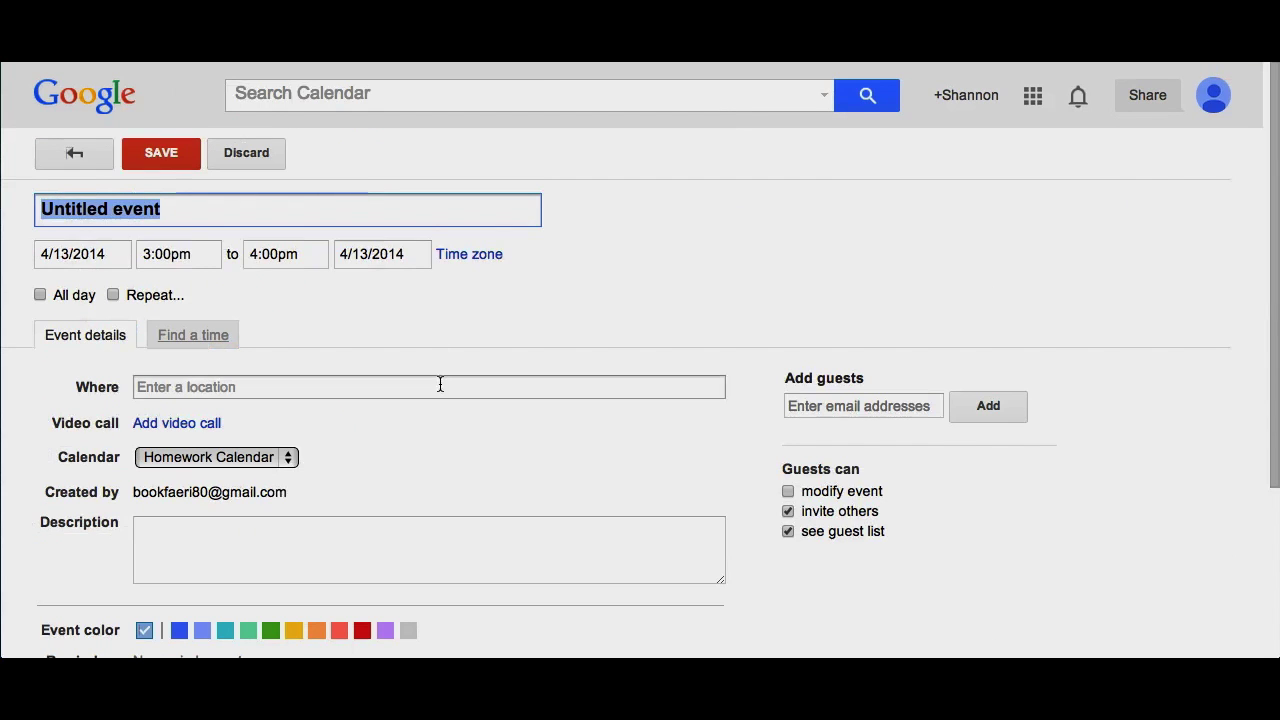
scroll(439, 388, "down", 5)
scroll(439, 390, "up", 5)
type("Homework for Tuesday")
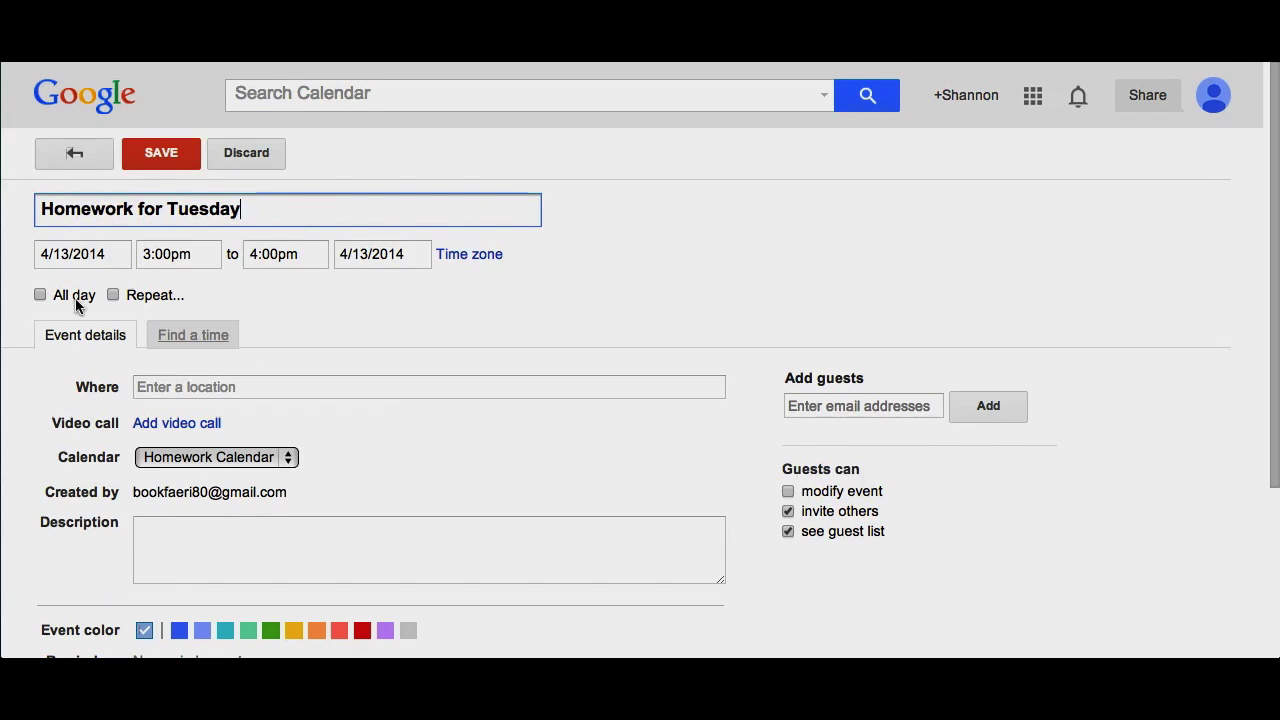
left_click(40, 295)
left_click(40, 295)
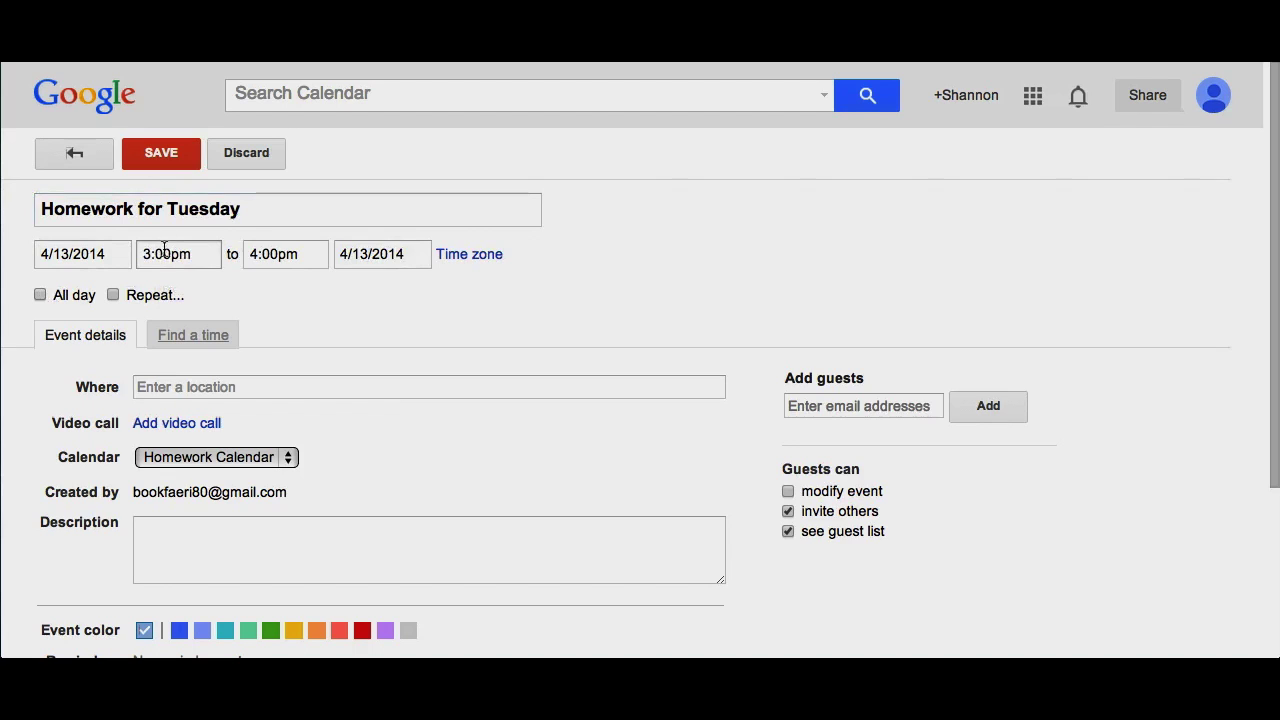
left_click(40, 295)
Add the description "read chapter 2" to the event and save it
scroll(185, 399, "down", 2)
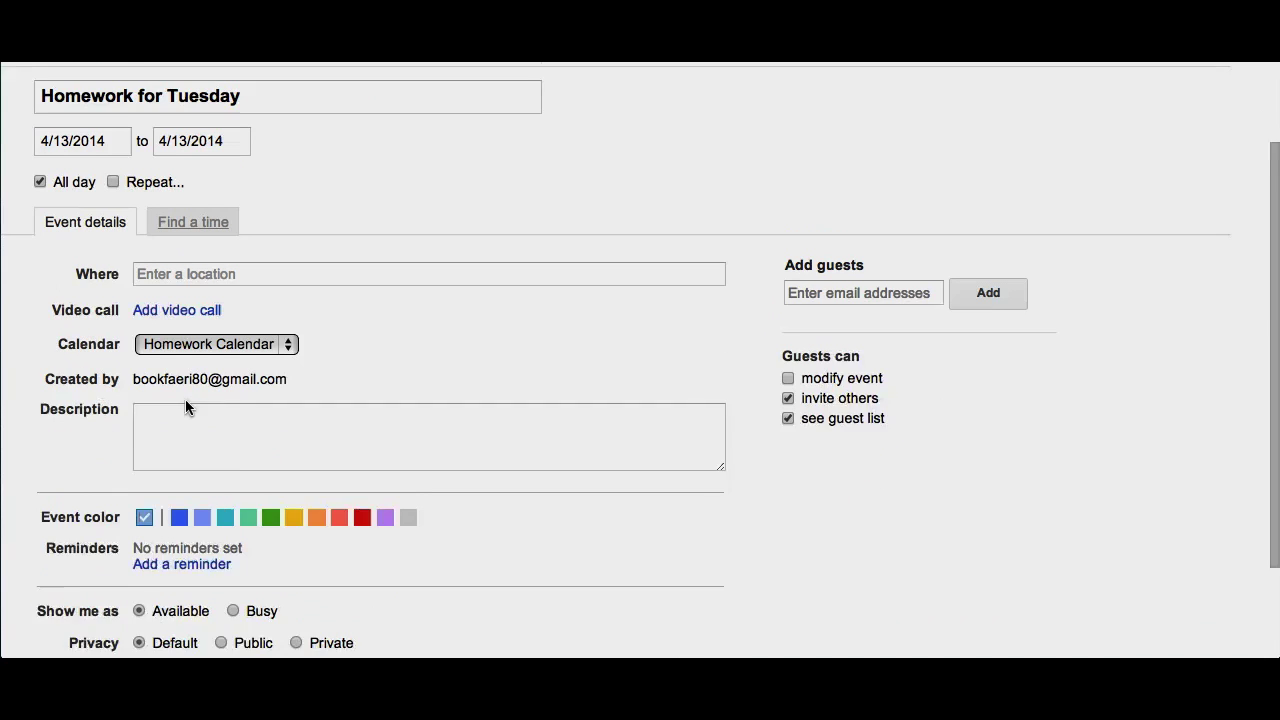
left_click(186, 401)
type("read chapter 2")
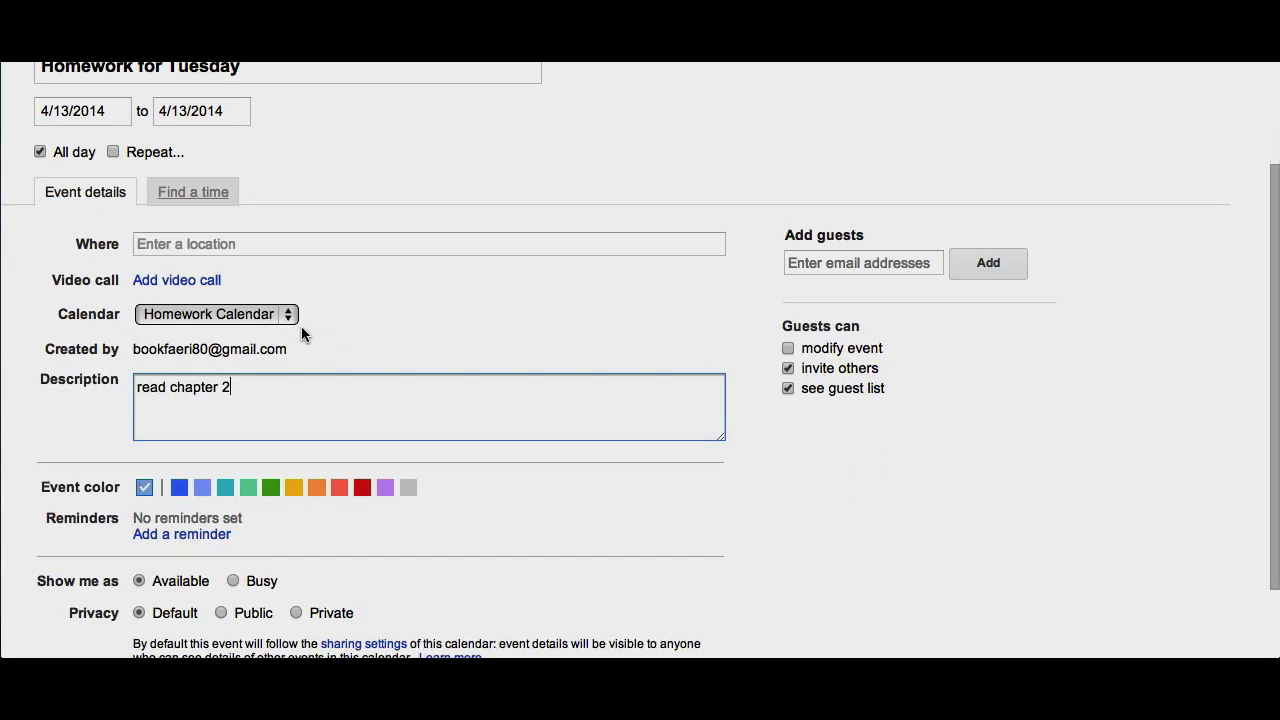
scroll(301, 326, "down", 1)
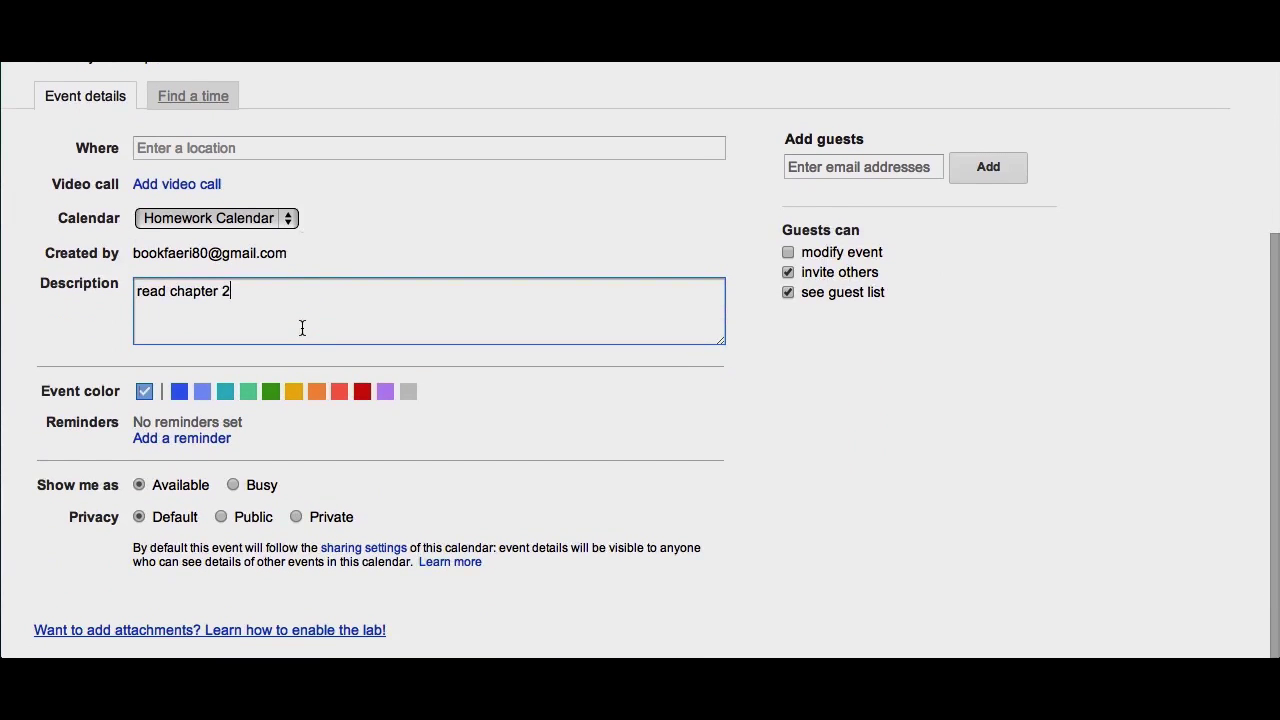
scroll(295, 328, "up", 3)
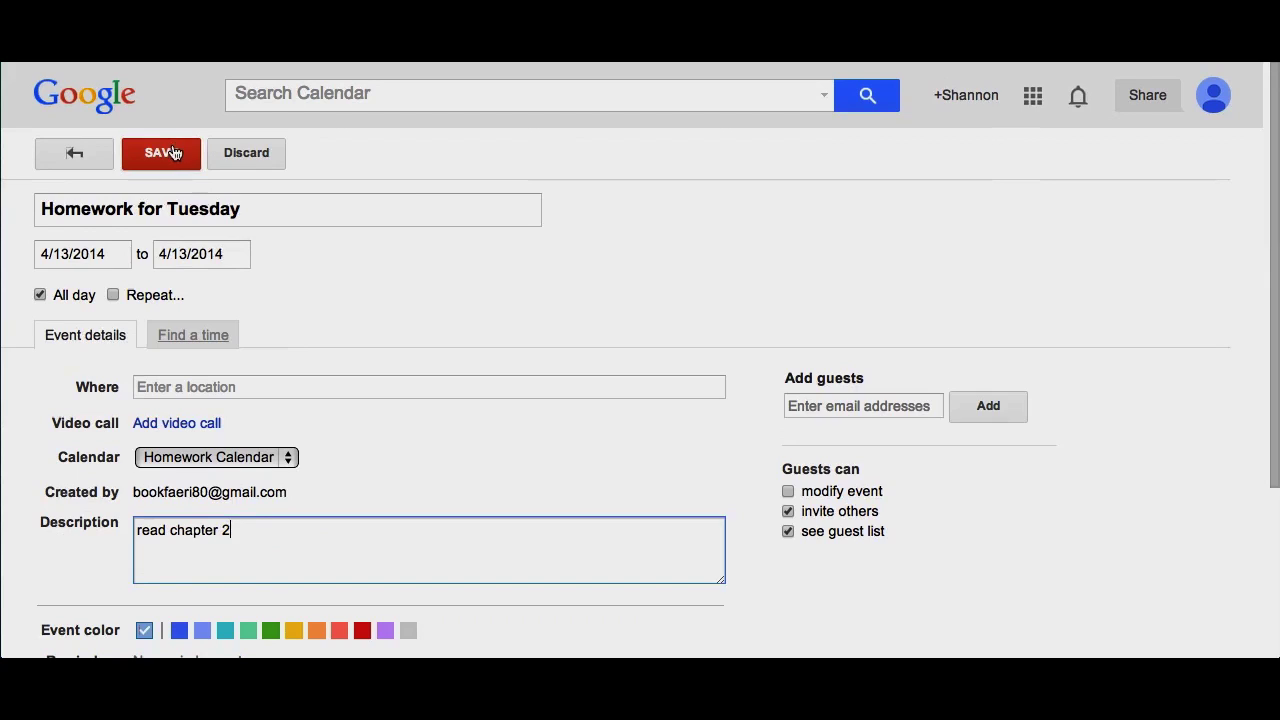
left_click(172, 152)
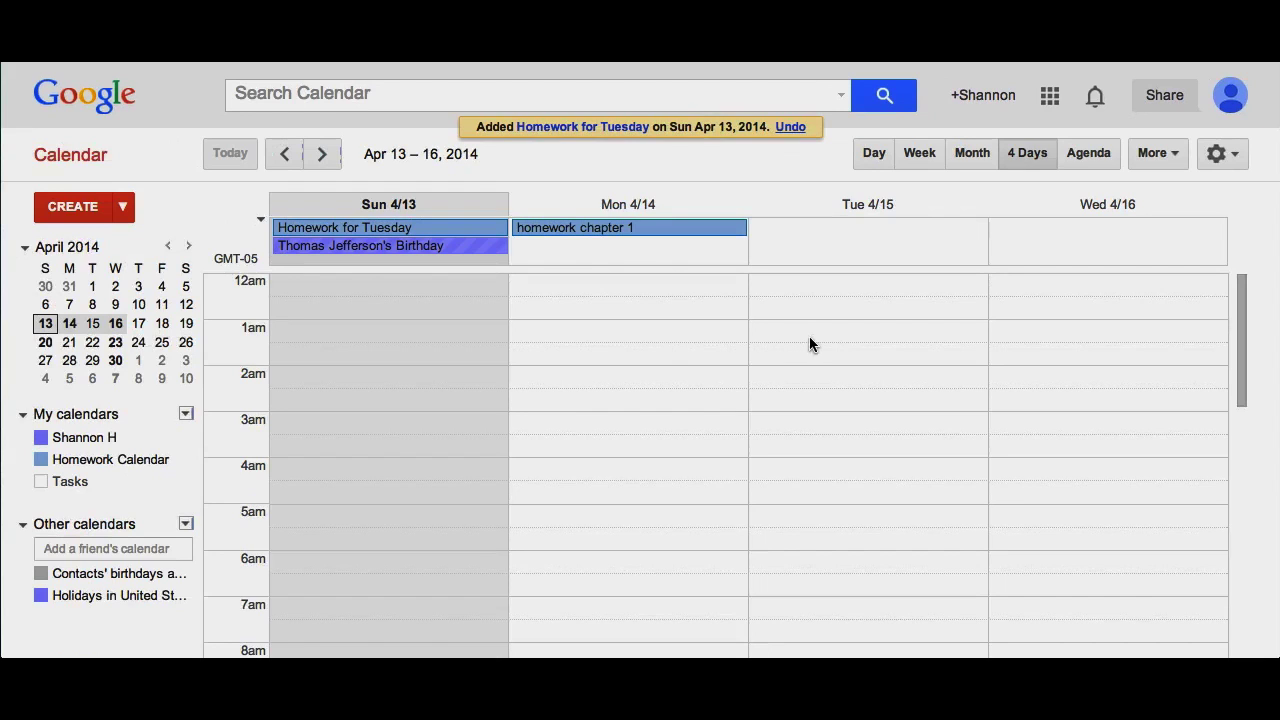
Start a Tuesday, April 15 event at 10am titled "New Homework Event" and assign it to the Homework Calendar
scroll(809, 340, "down", 5)
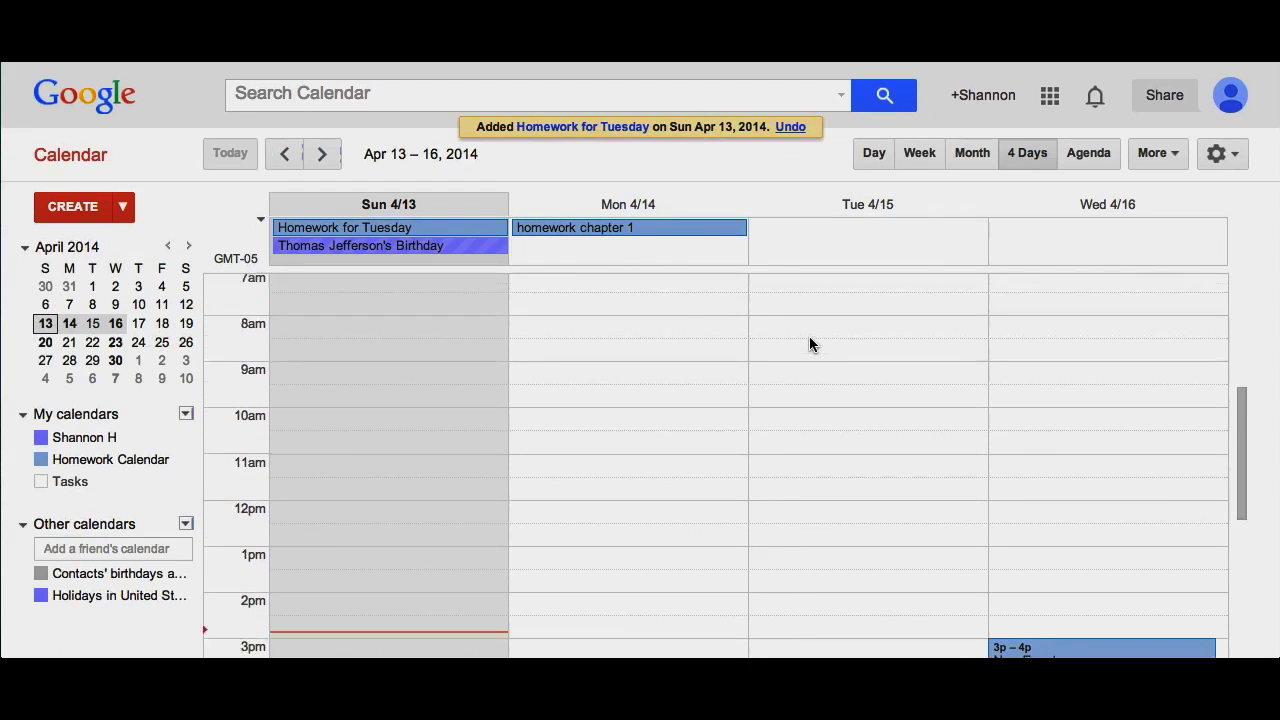
scroll(809, 343, "down", 2)
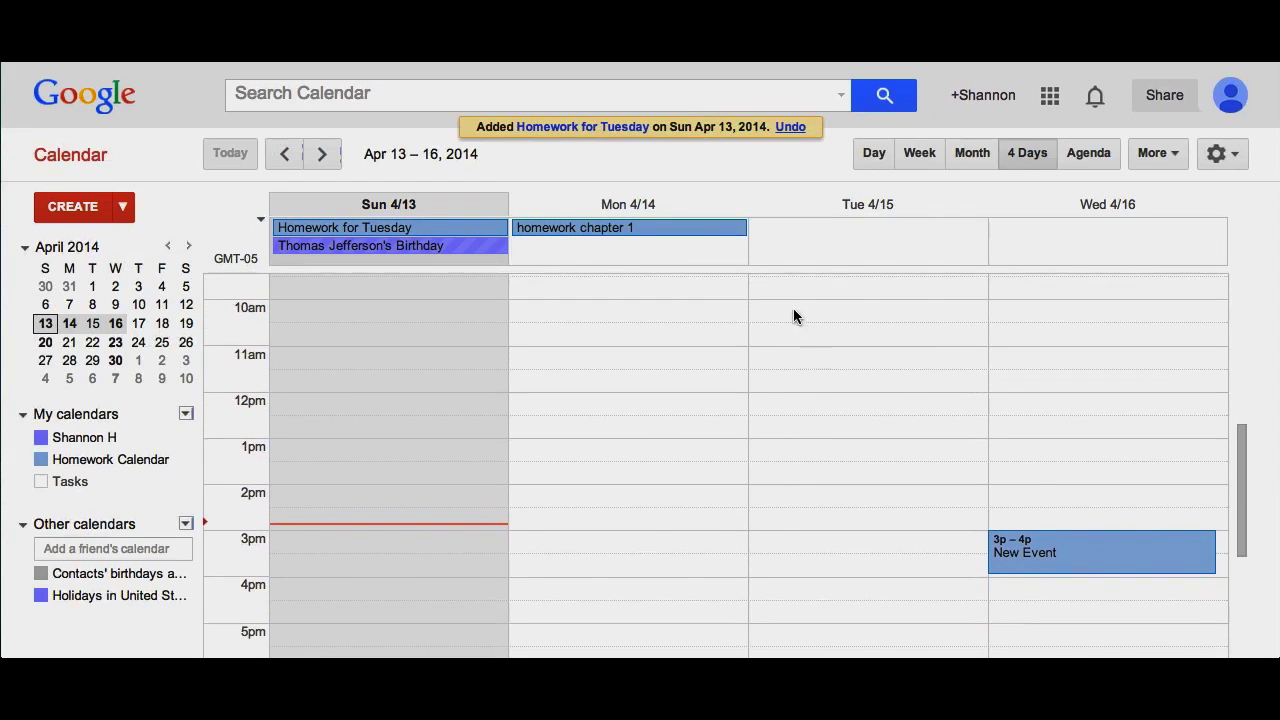
left_click(784, 310)
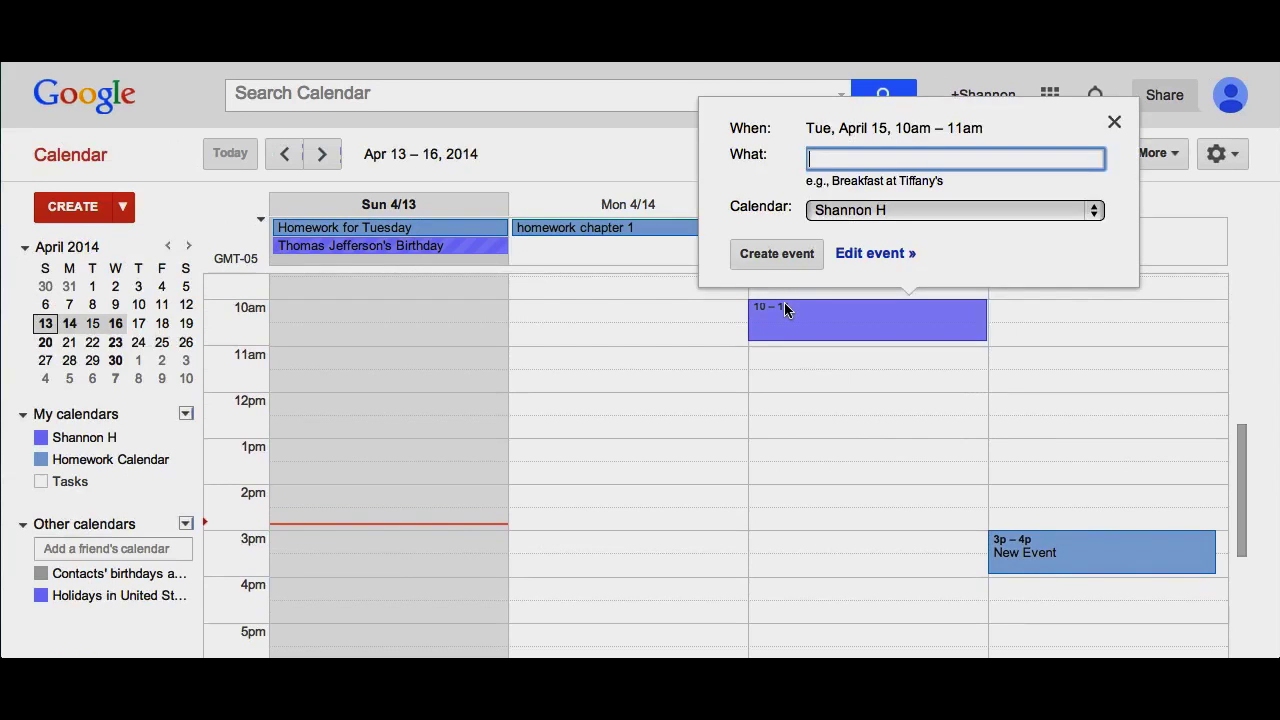
type("New Homework Event")
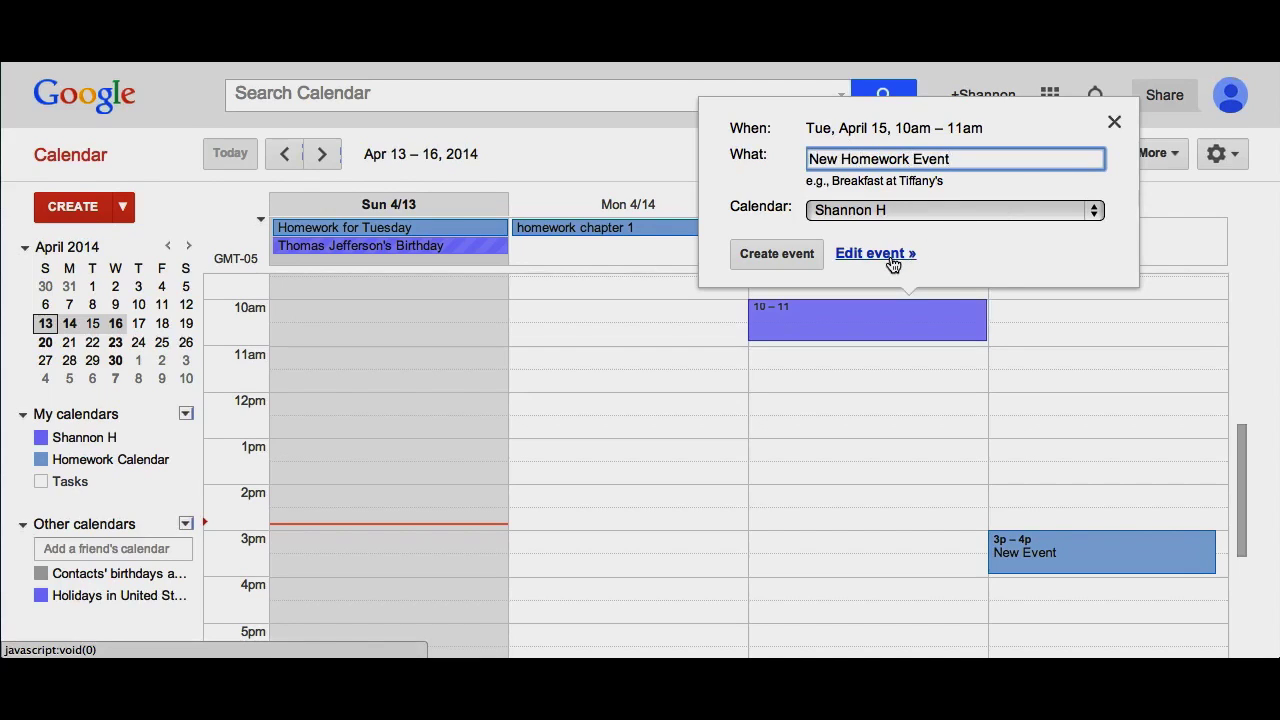
left_click(1097, 213)
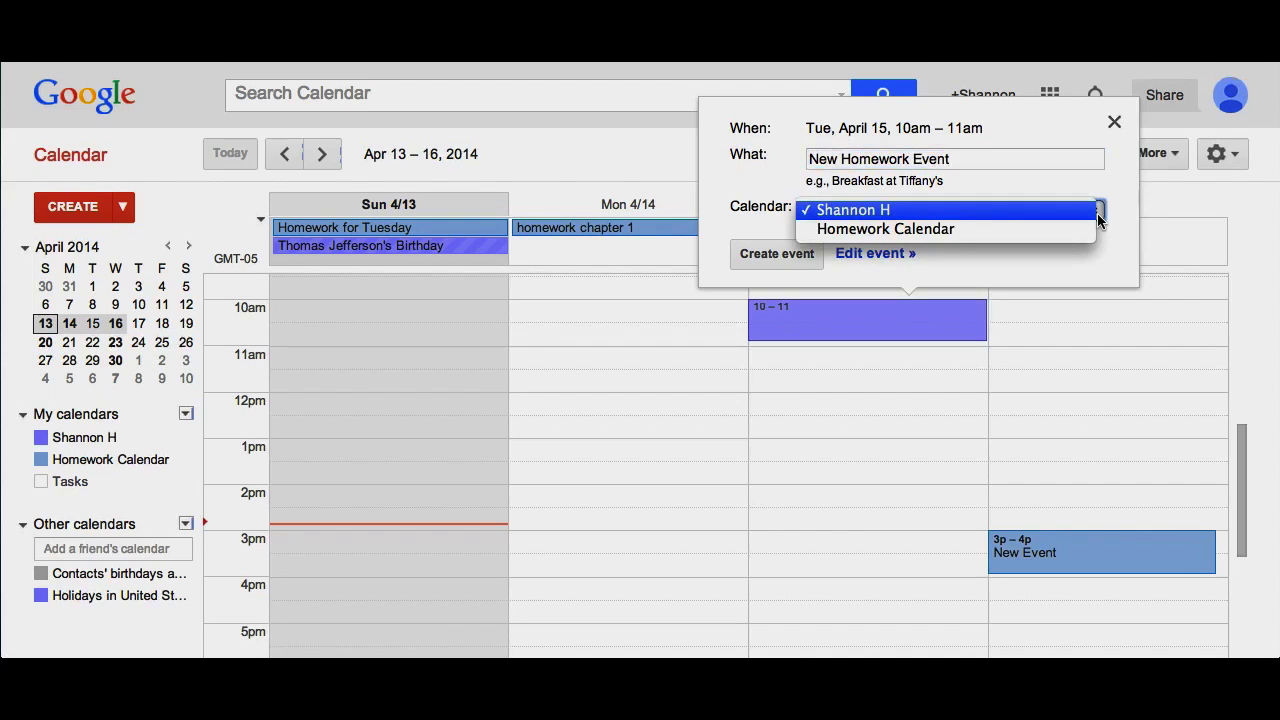
left_click(941, 228)
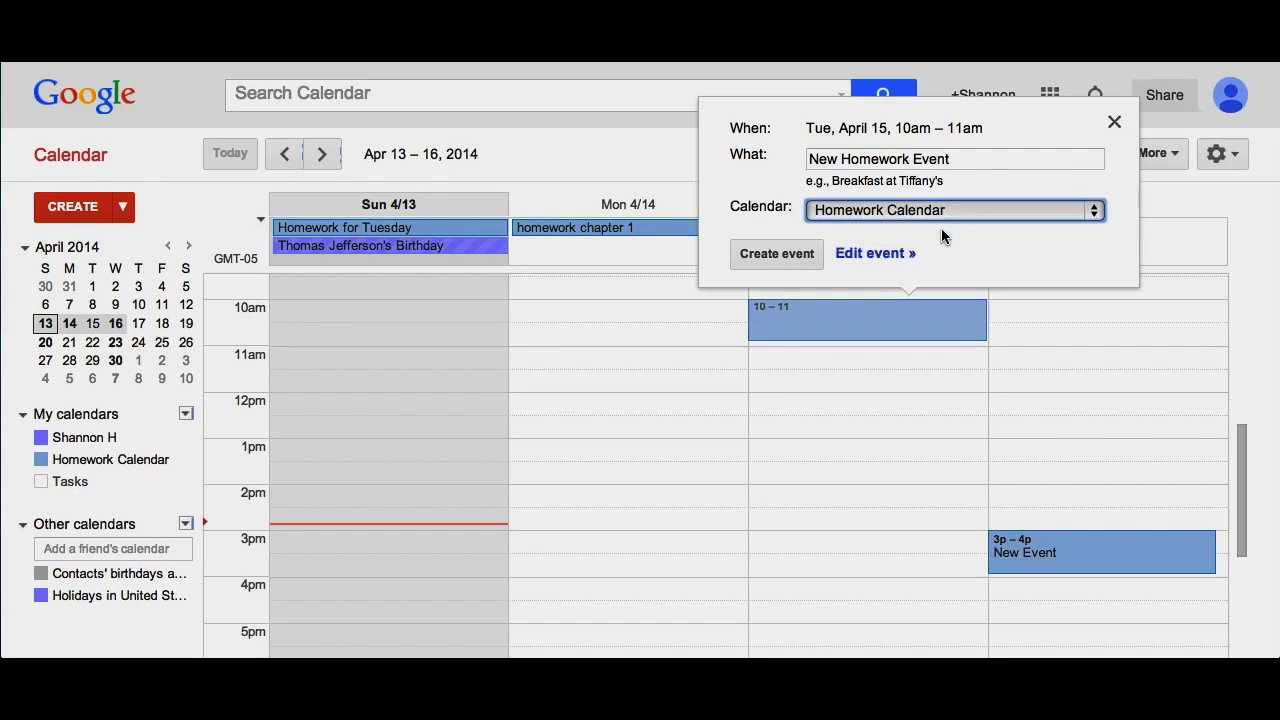
Open the full event editor for "New Homework Event", make it an all-day event and save it
left_click(882, 254)
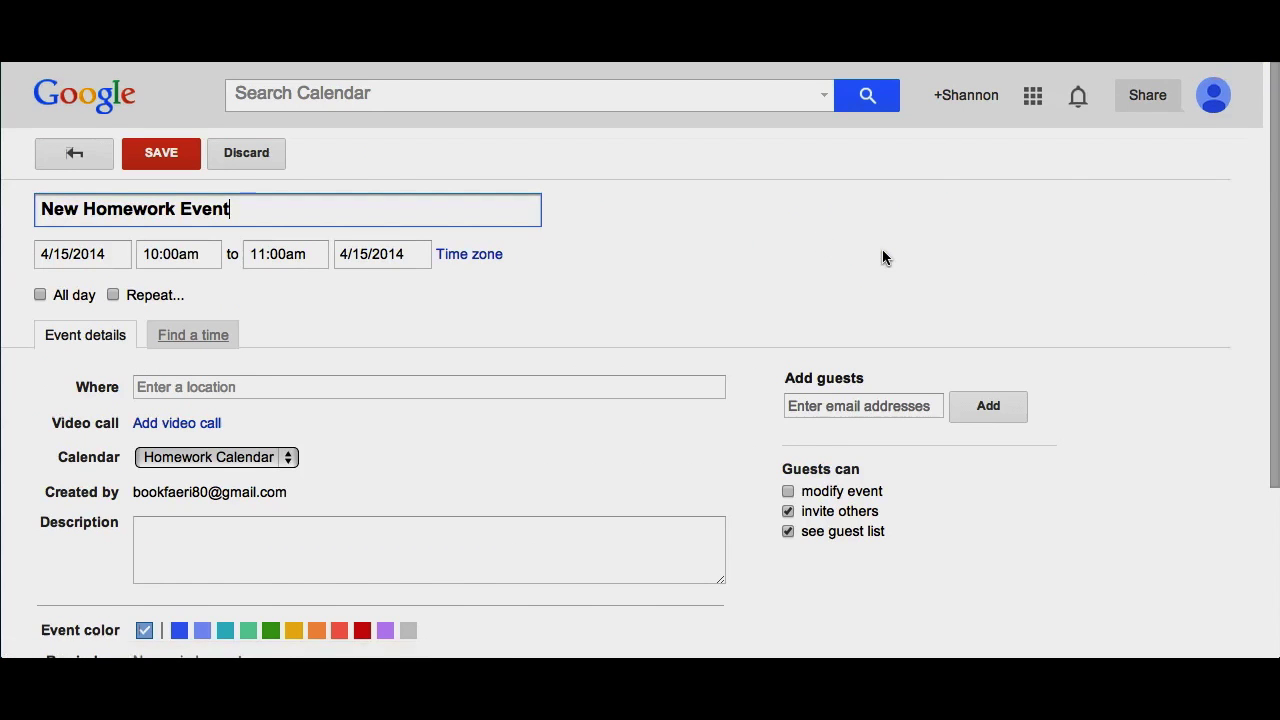
left_click(40, 295)
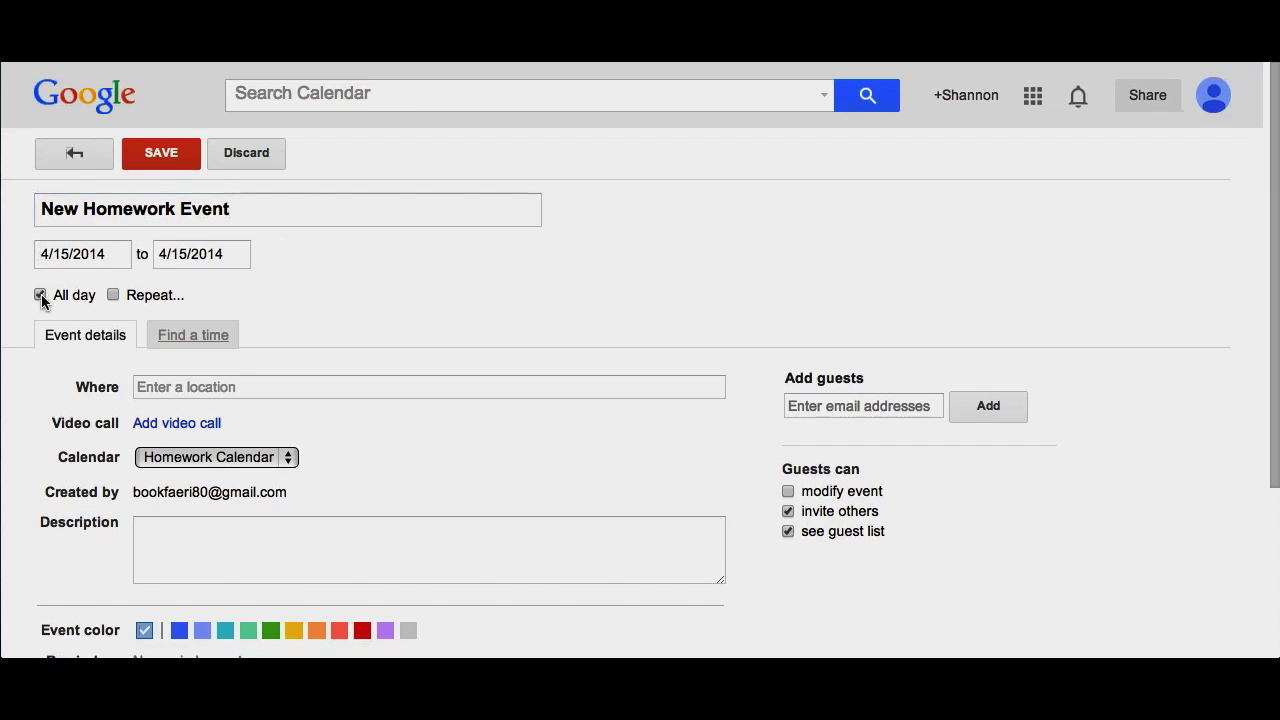
left_click(165, 155)
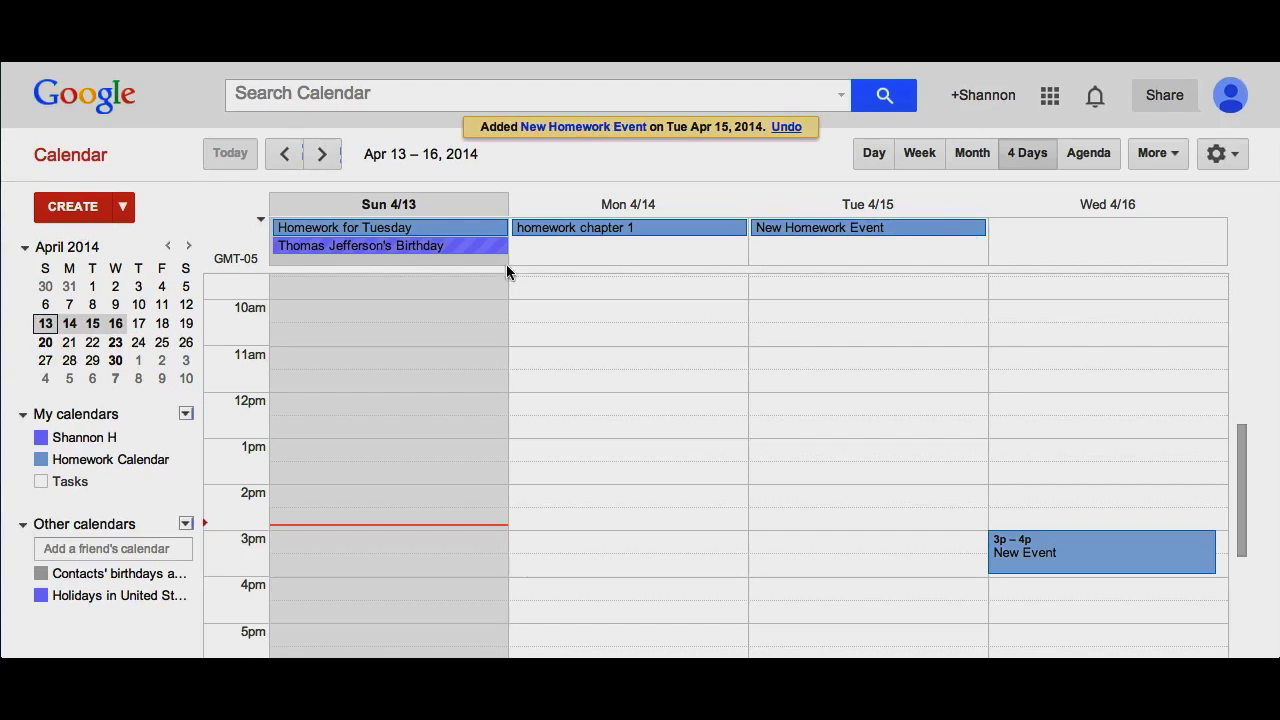
Create an all-day event on Wednesday, April 16 called "New Wednesday Homework" on the Homework Calendar
left_click(1023, 233)
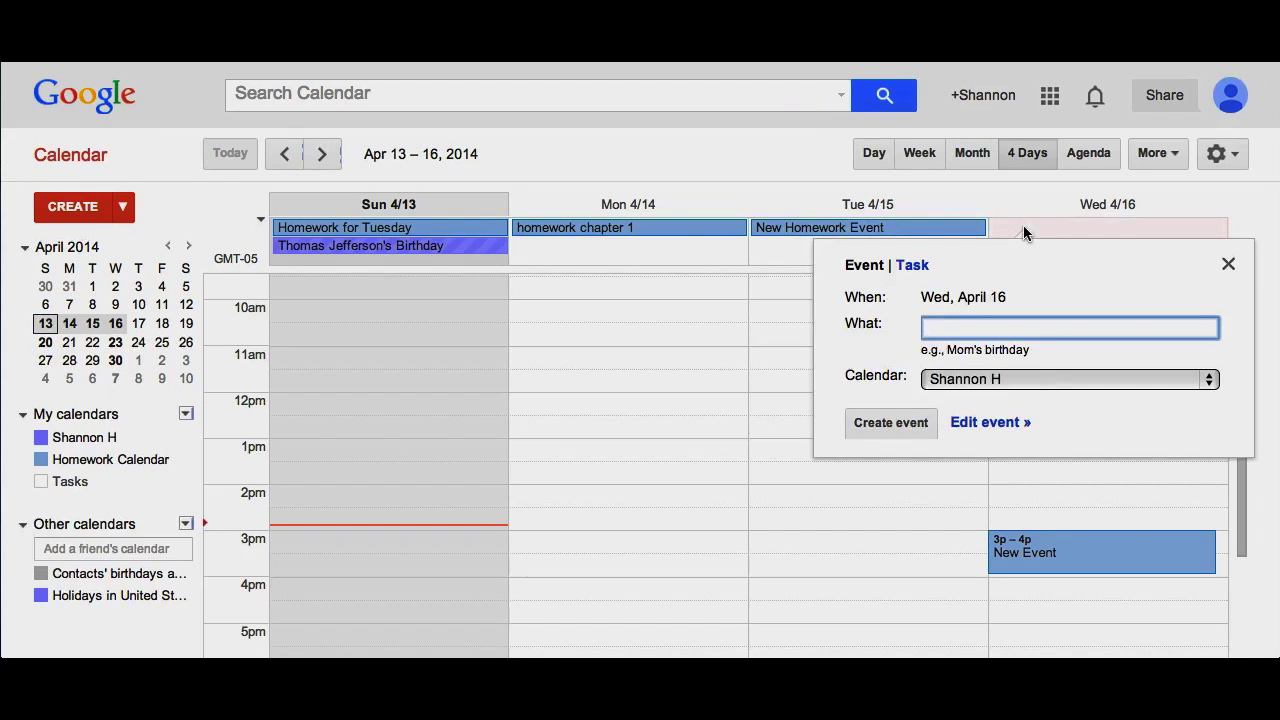
type("New Wednesday Homework")
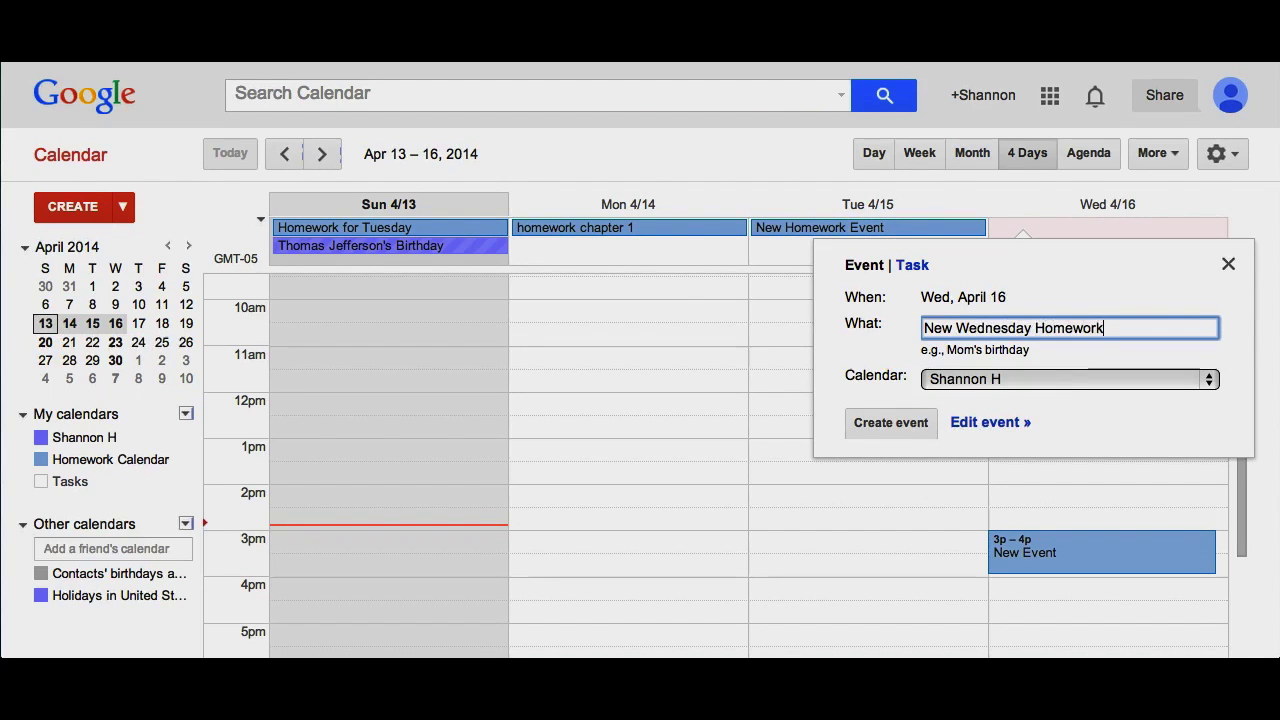
left_click(1114, 380)
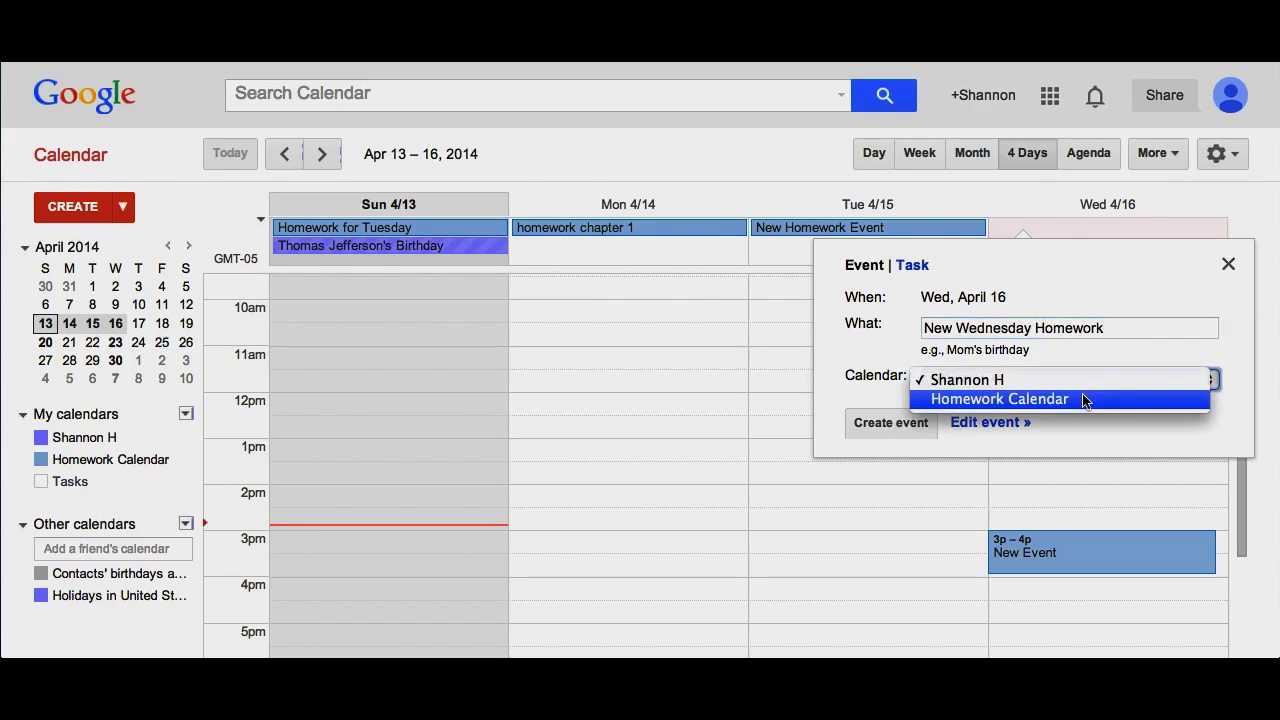
left_click(1082, 398)
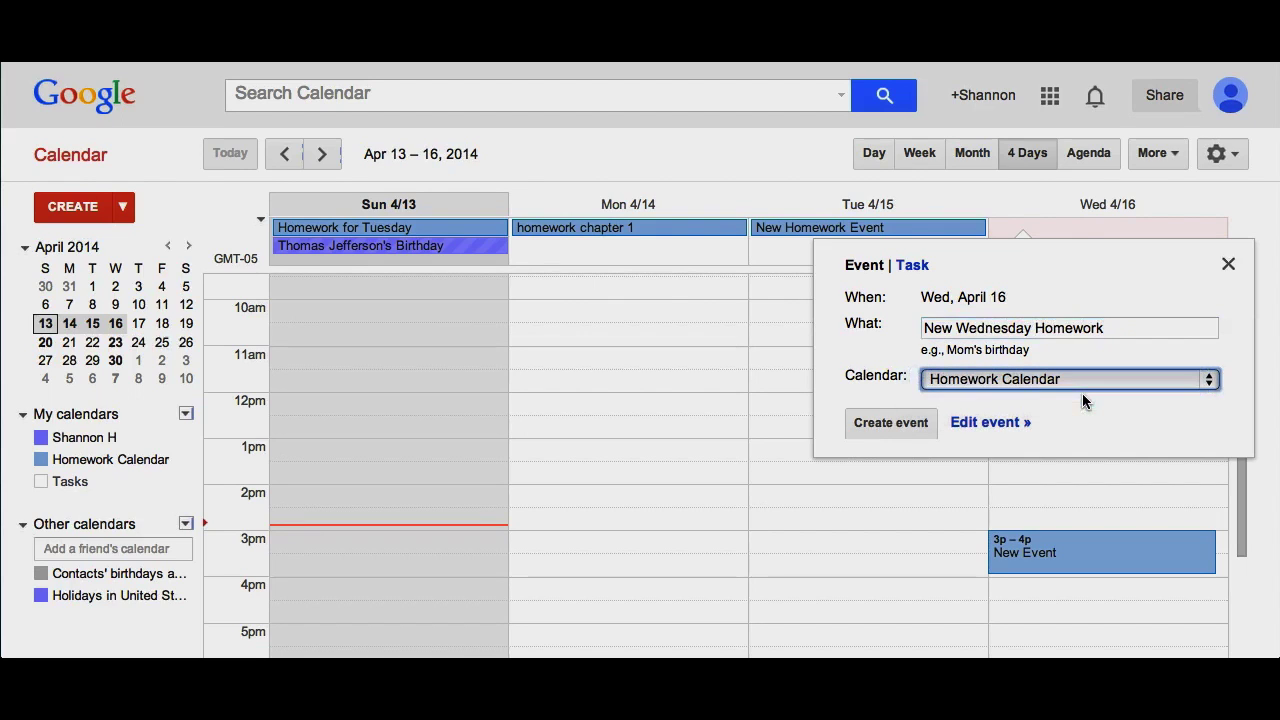
left_click(912, 424)
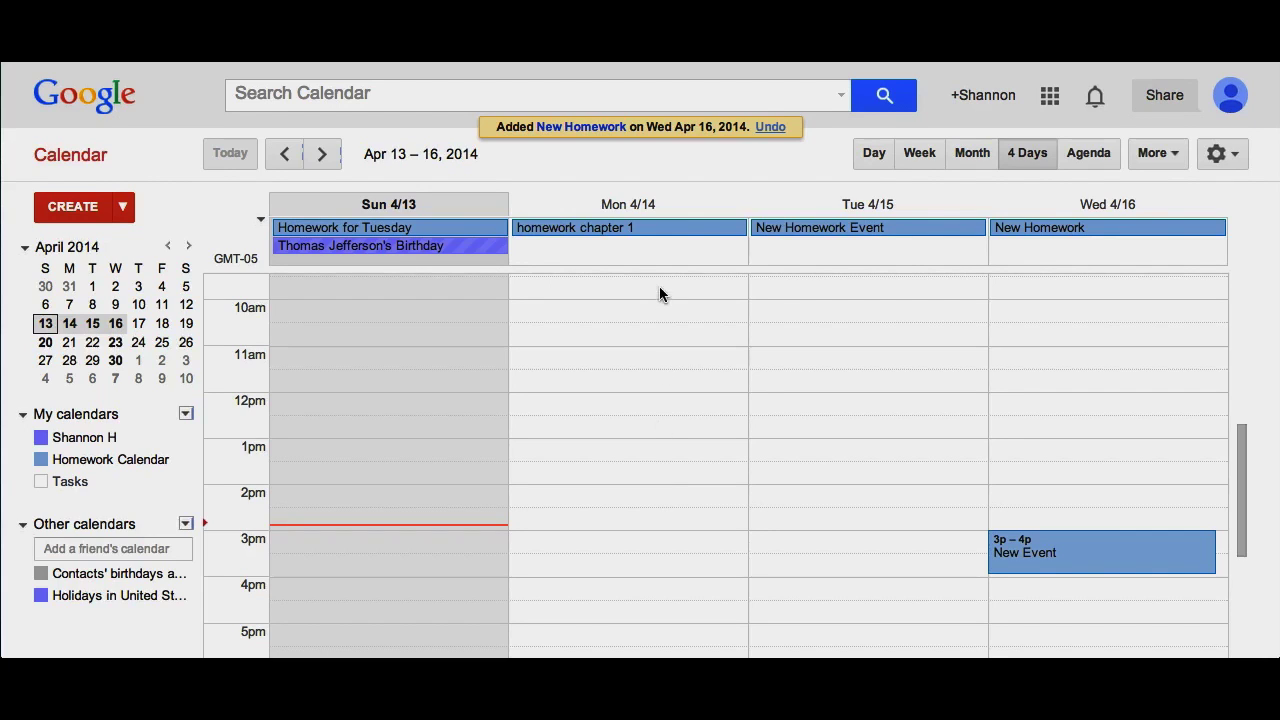
Delete the all-day event "homework chapter 1" on Monday, April 14
left_click(671, 228)
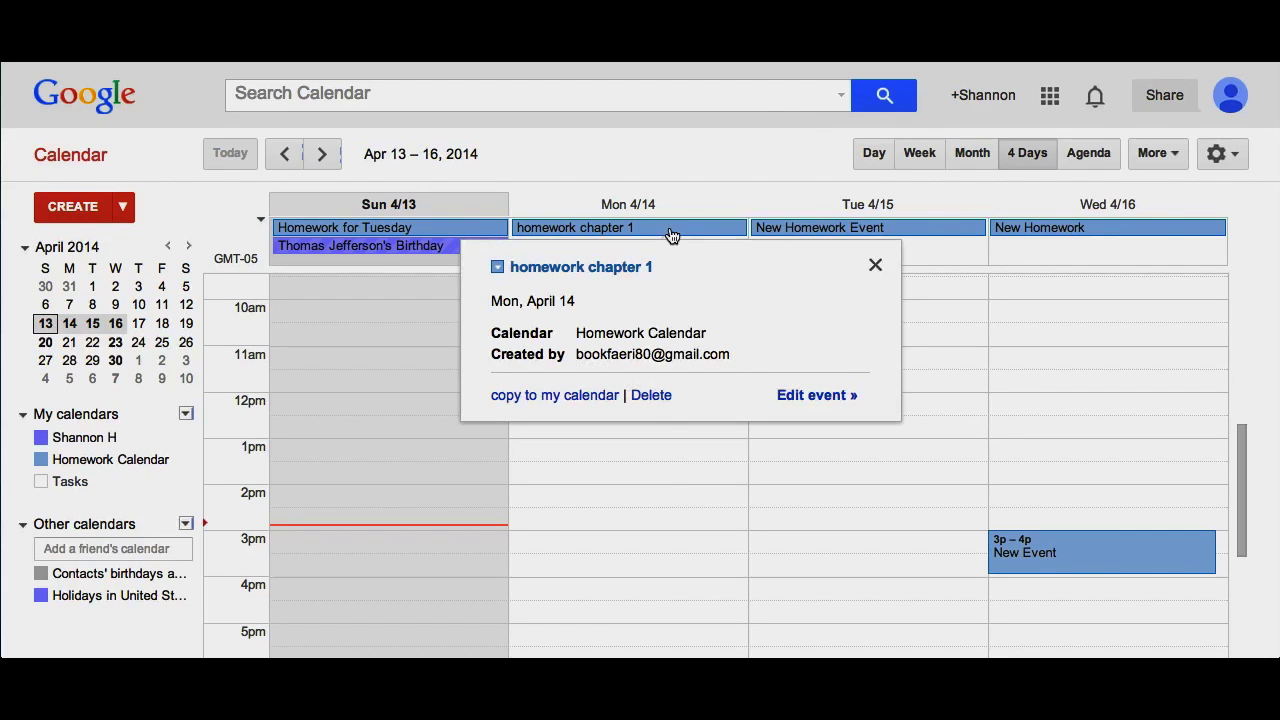
left_click(650, 396)
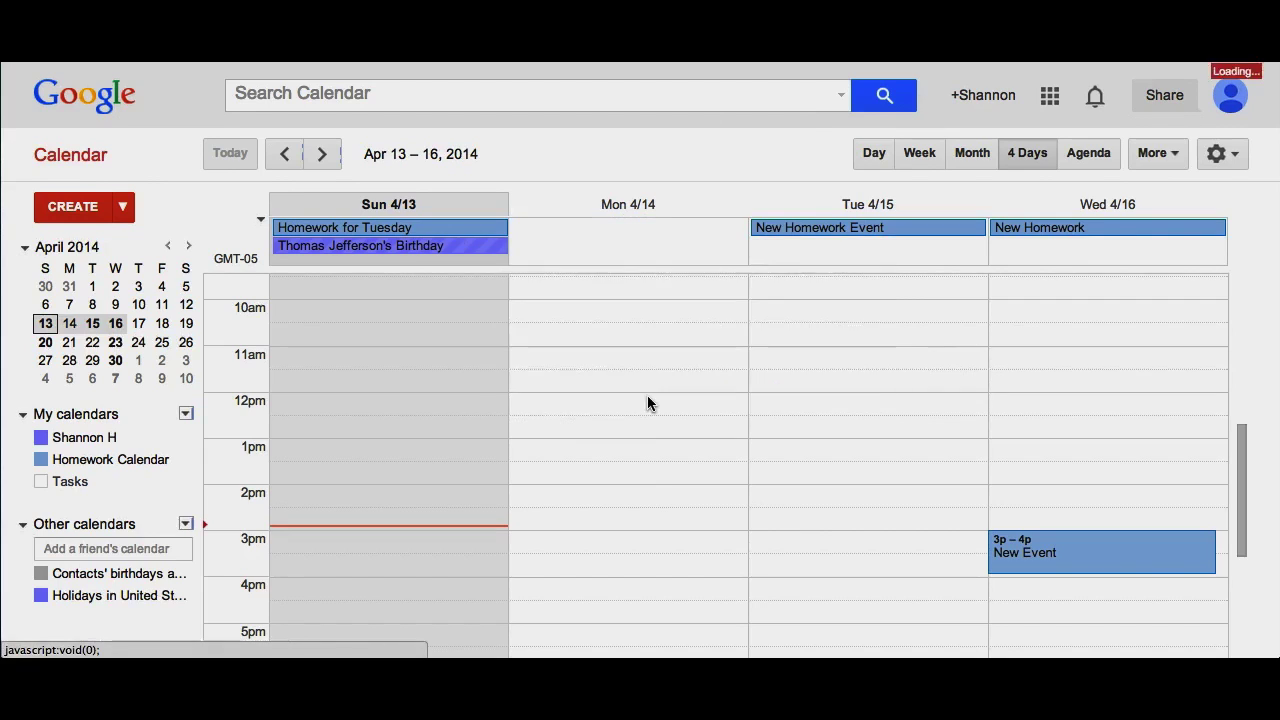
Copy the all-day "New Homework Event" on Tuesday, April 15 to the personal calendar and save the copy
left_click(896, 230)
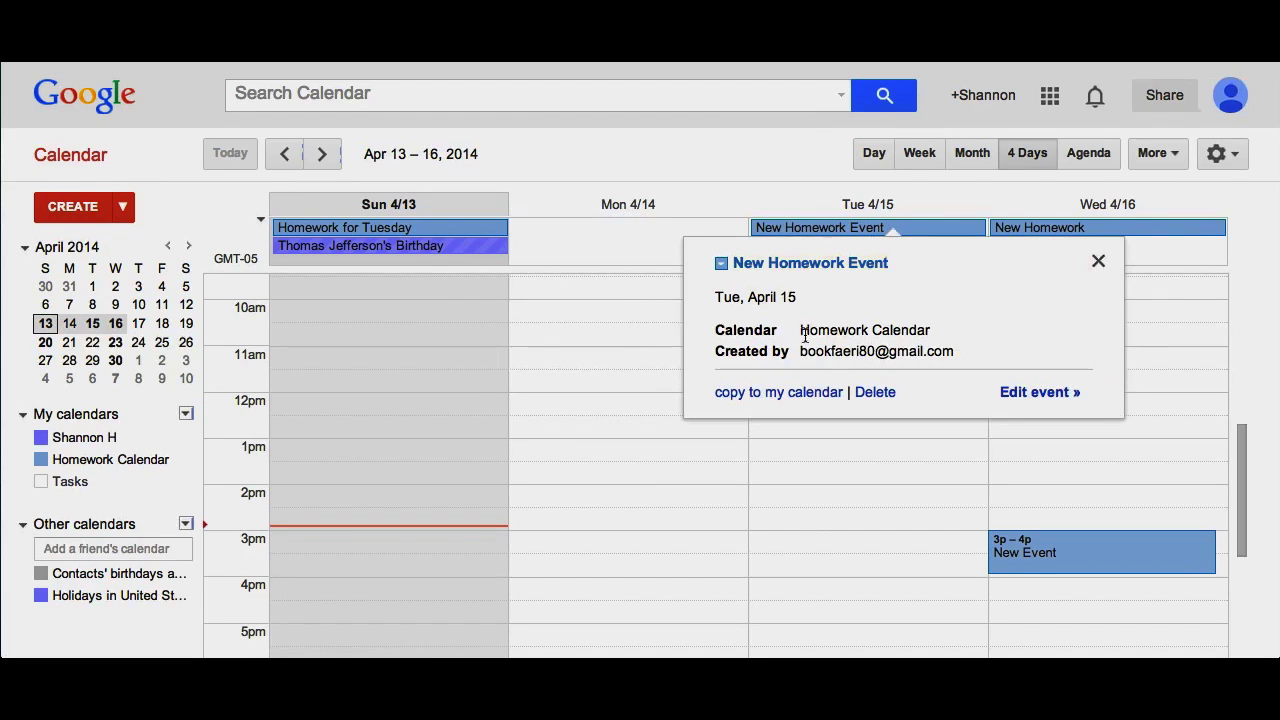
left_click(786, 393)
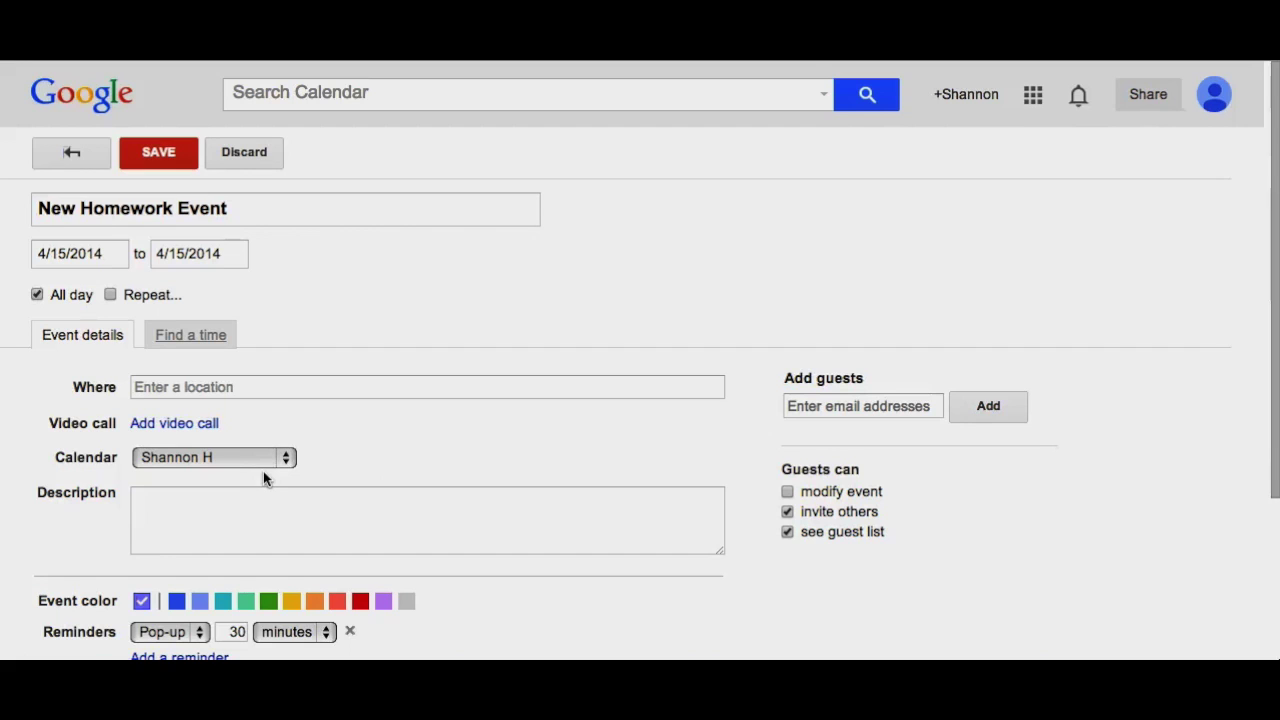
left_click(155, 158)
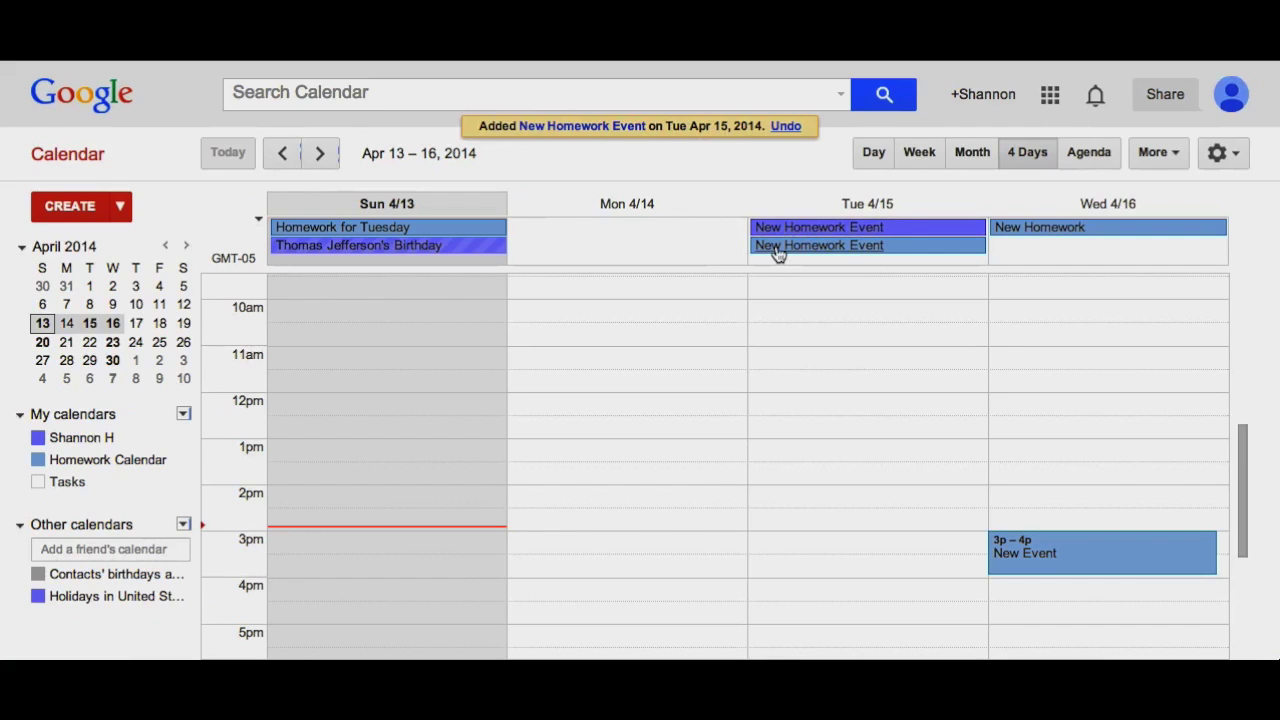
Try to duplicate the all-day "New Homework" event on Wednesday, April 16 from its full event editor
left_click(1122, 232)
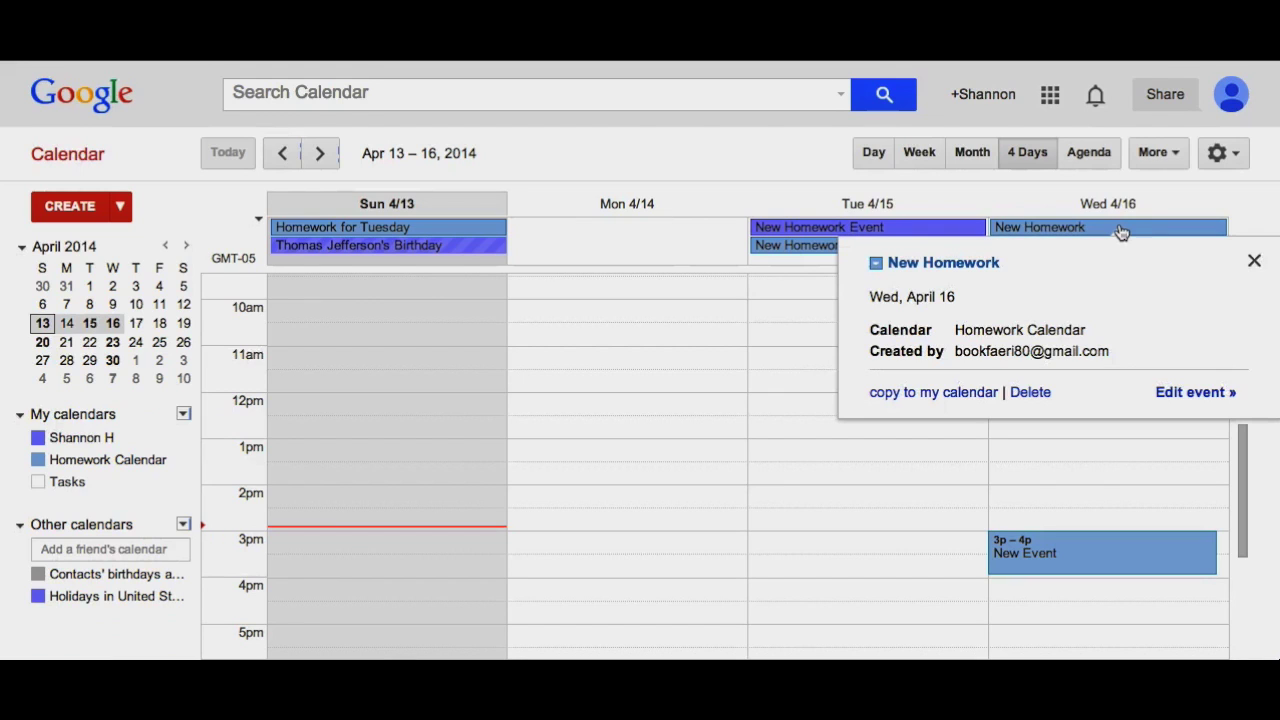
left_click(1200, 393)
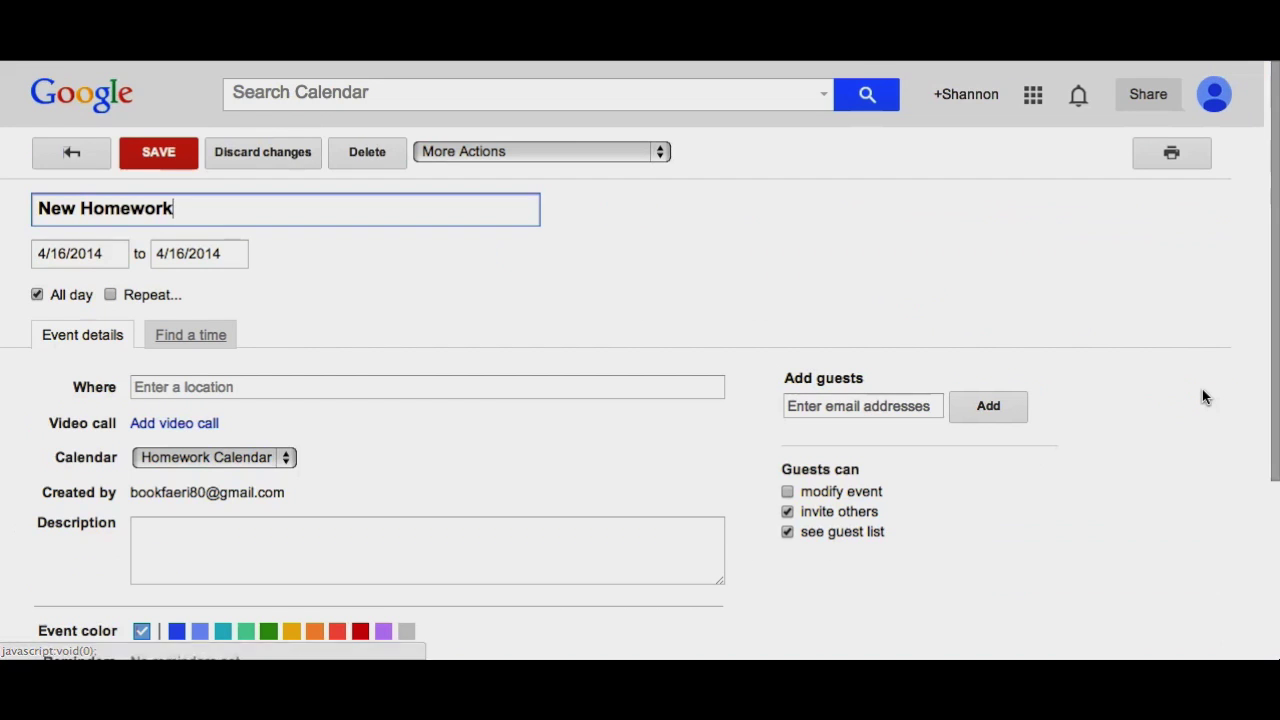
left_click(660, 152)
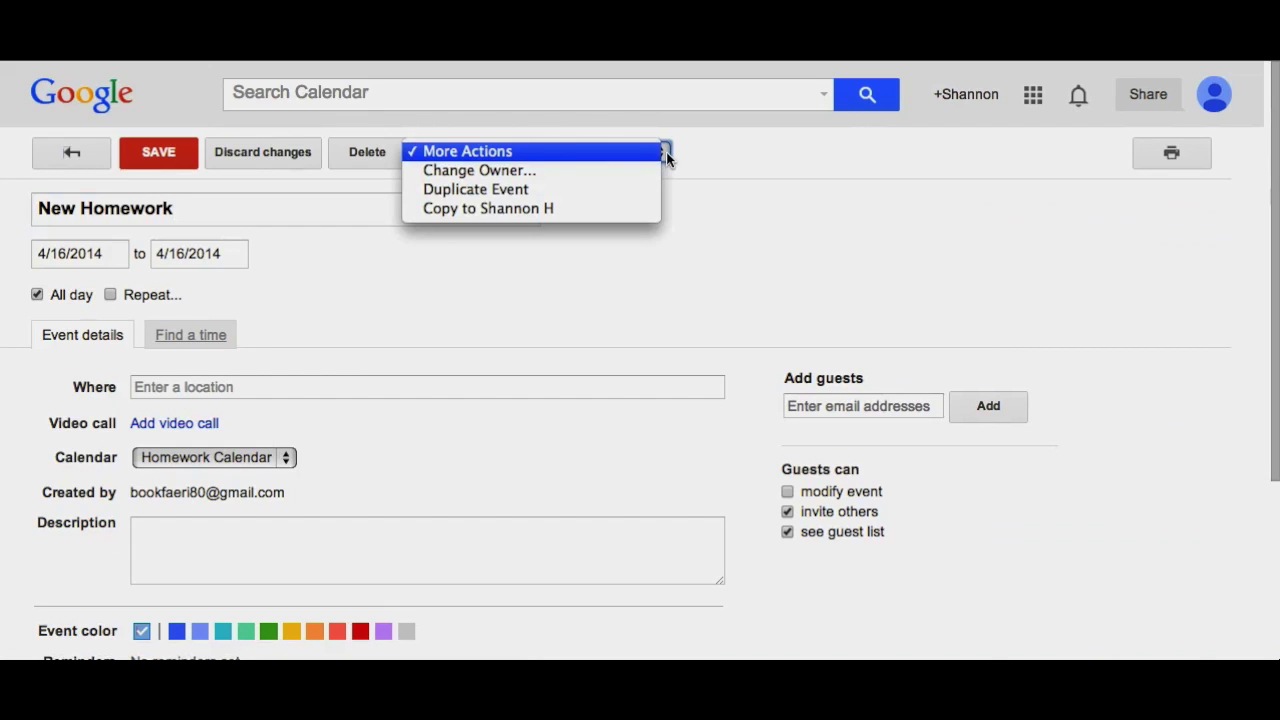
left_click(475, 189)
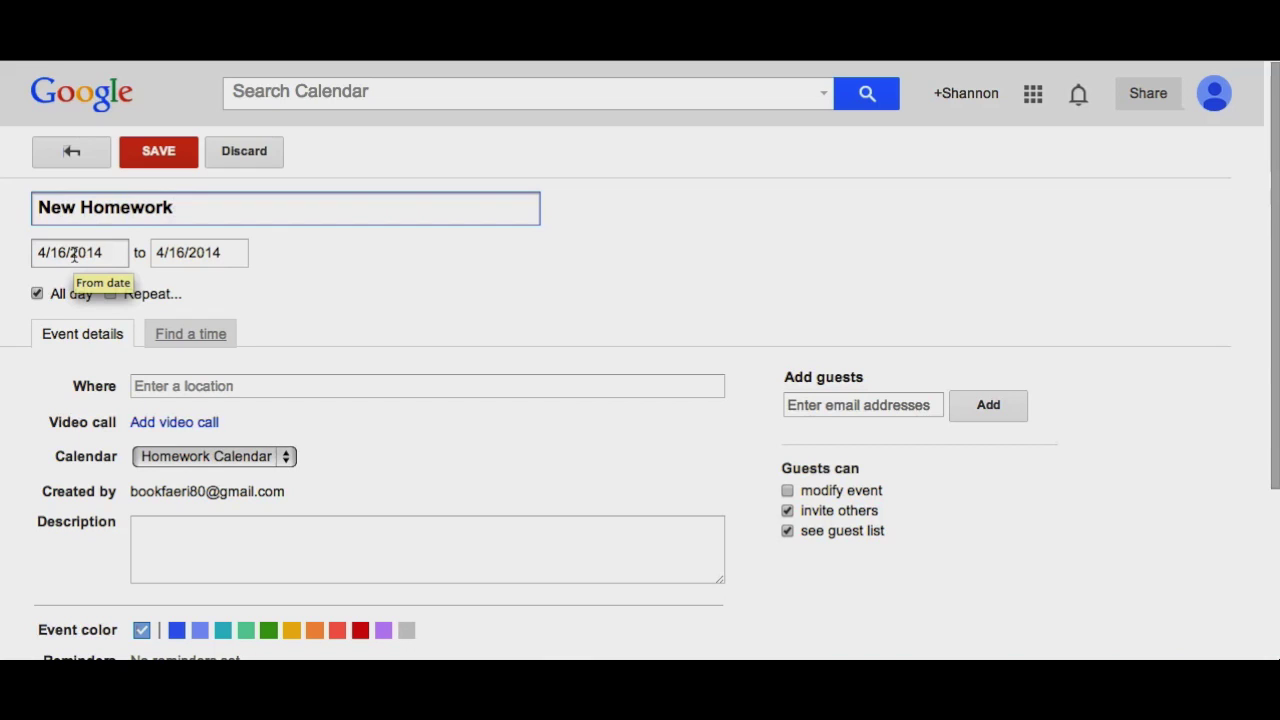
left_click(158, 151)
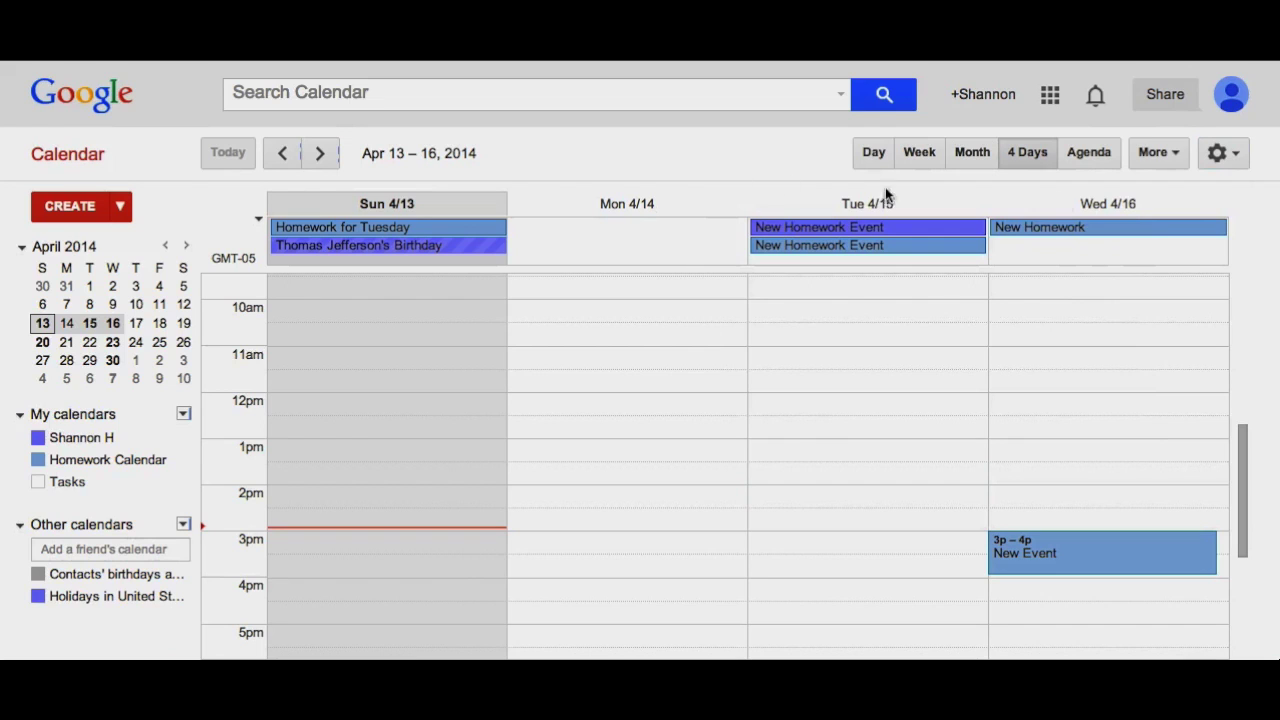
Open the calendar's online help page
left_click(1226, 158)
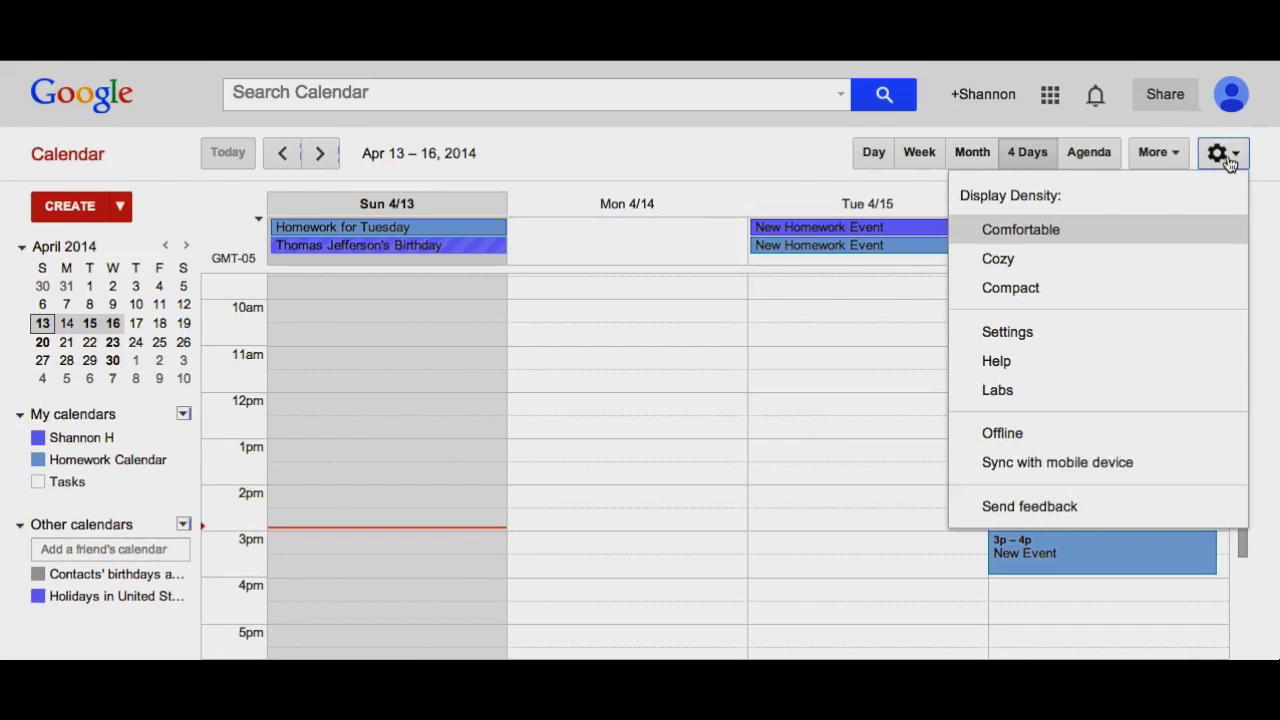
left_click(1043, 360)
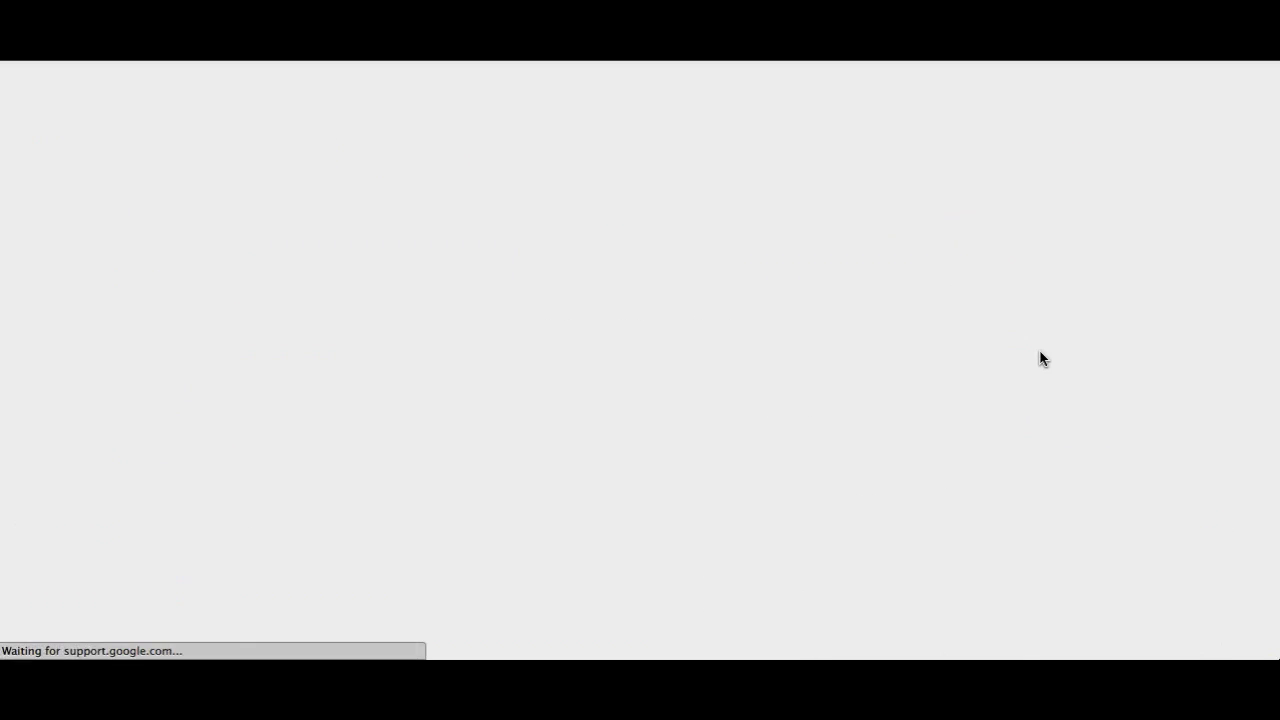